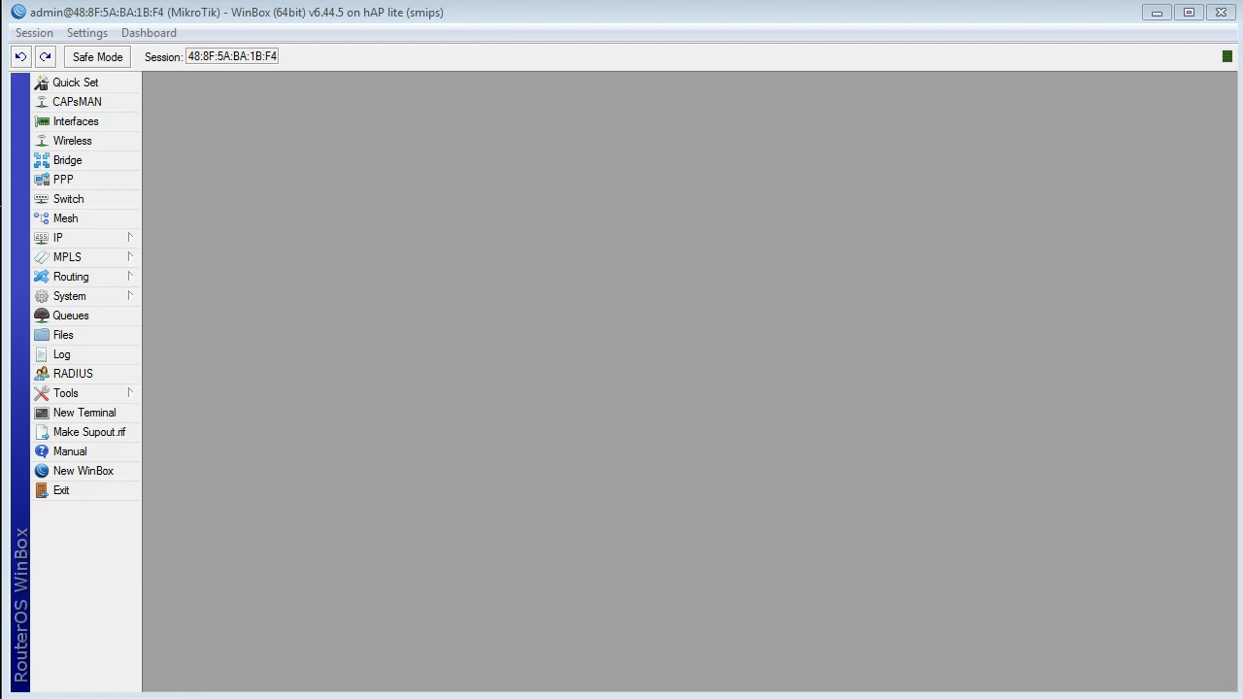
Step: Open a blank Notepad document over the router window and write the heading "Kelebihannya :"
key(super)
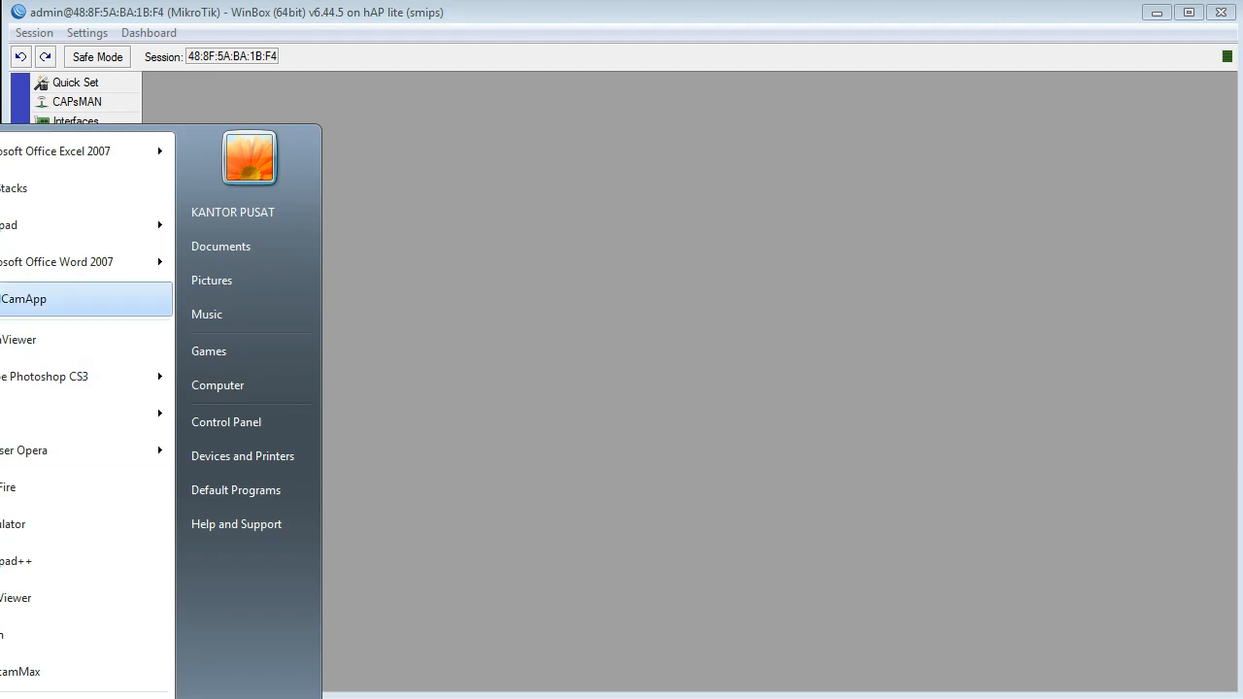
click(58, 226)
drag(291, 398, 785, 163)
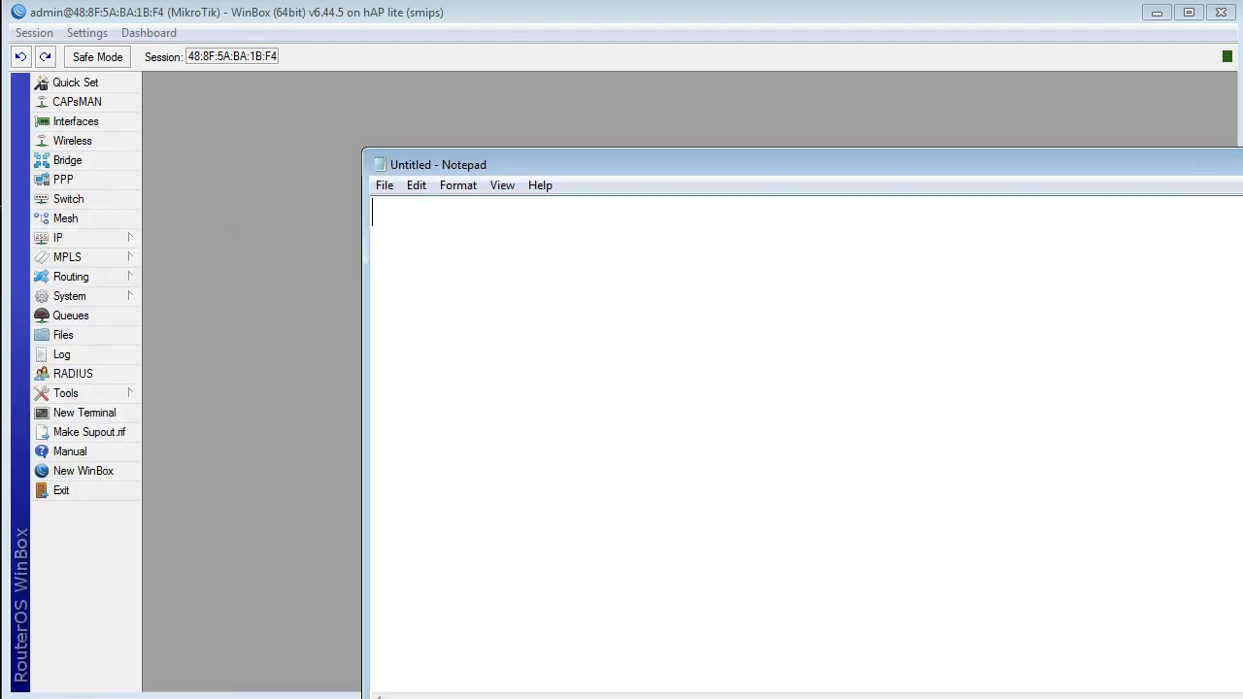
text(Kelebihannya :)
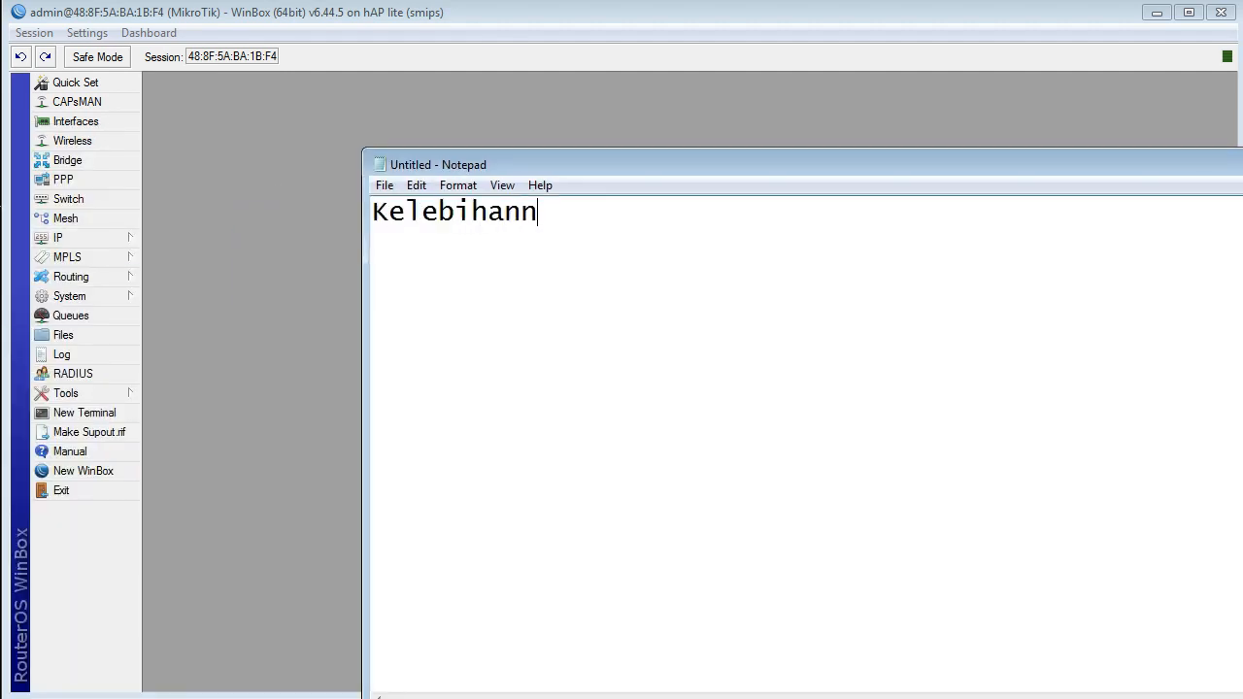
Step: Add the first bullet "- Tidak perlu router/AP lain" below the heading, leaving one blank line between them
key(Return)
key(Return)
text(- Tidak poe)
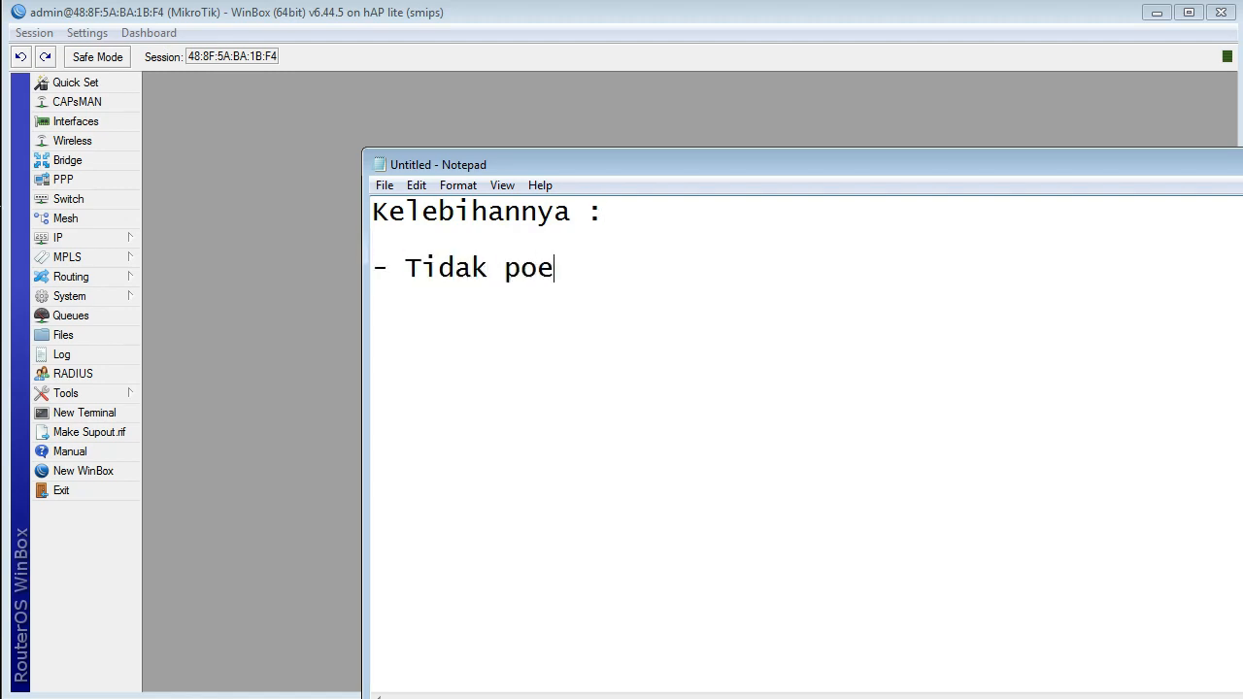
key(BackSpace)
key(BackSpace)
text(erlu router/AP laimn)
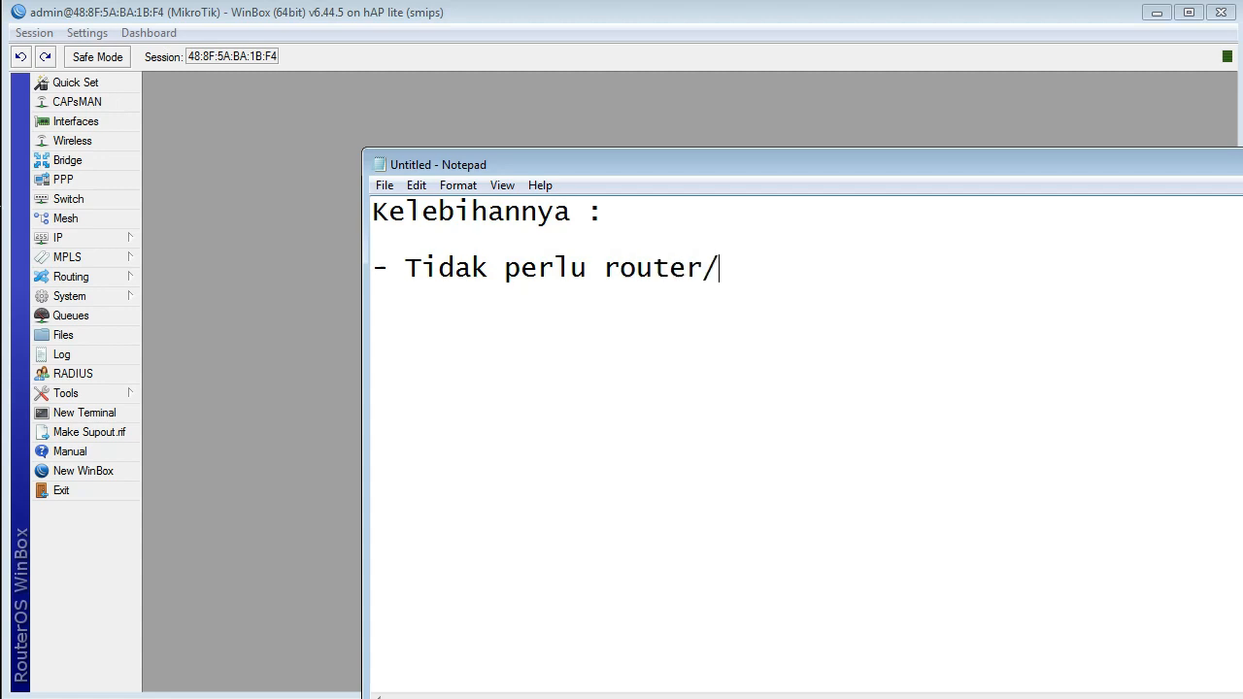
key(BackSpace)
key(BackSpace)
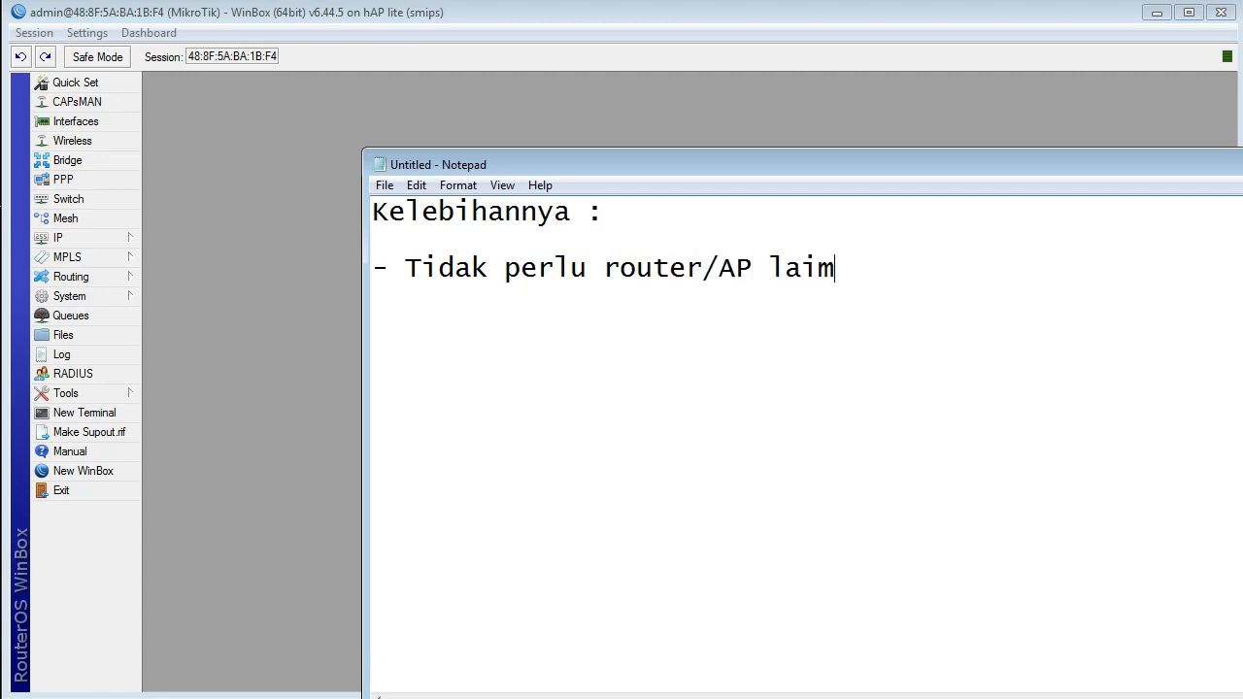
text(n)
Step: Add a second bullet reading "- Koneksi lebih terjaga" to the list
key(Return)
text(-)
text(Koneksi )
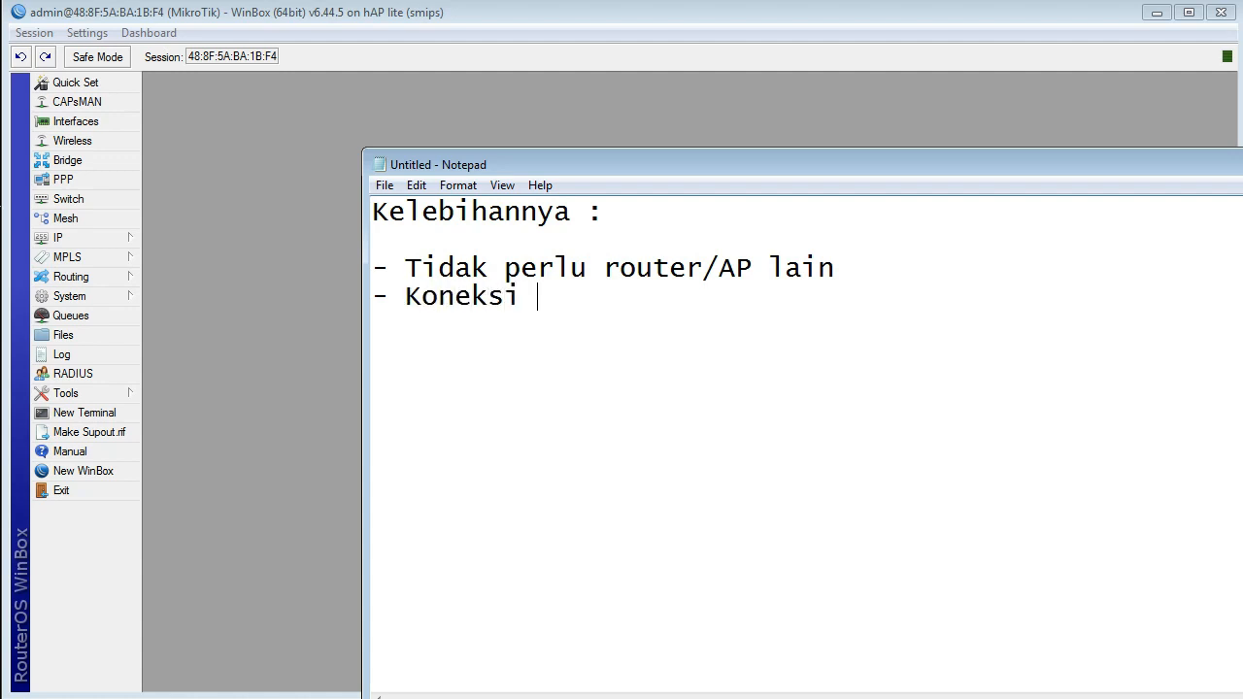
text(lebih terjaga)
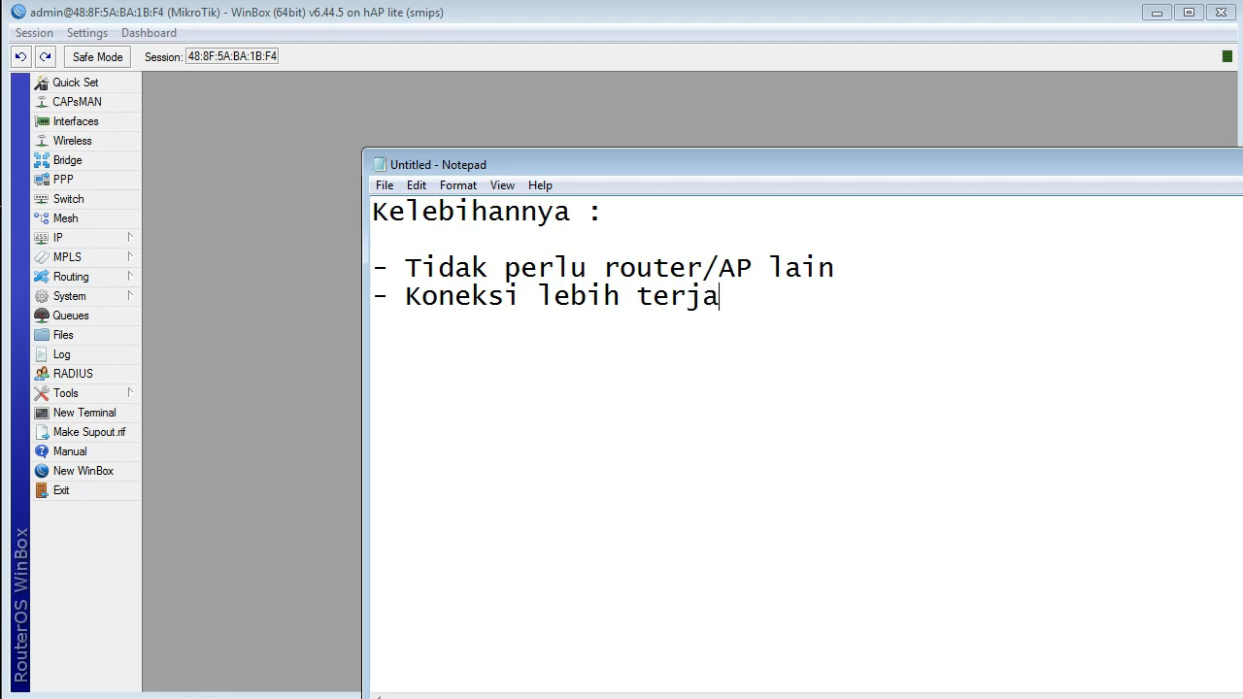
Step: Add a third bullet reading "- bisa estafet AP" to the list
key(Return)
text(- bisa es)
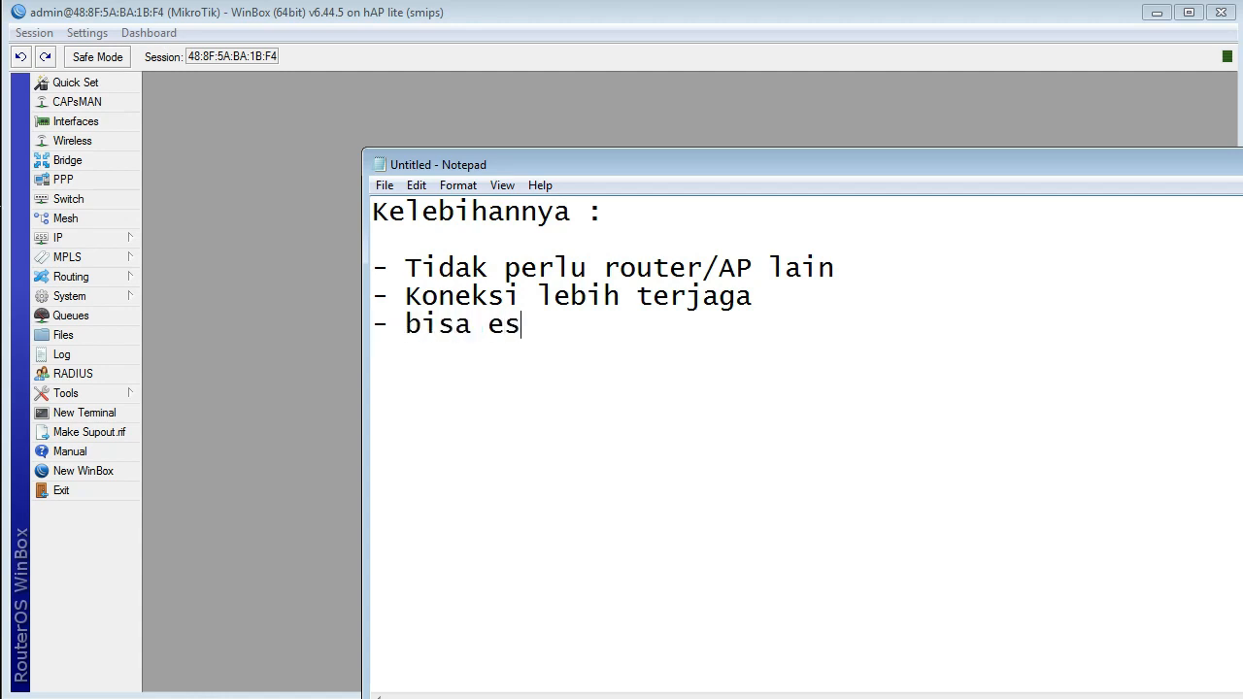
text(tafet AP)
Step: Start a separate "Kekurangan :" section below the list and give it the bullet "- kode voucher mudah terbagi"
key(Return)
key(Return)
text(Kel)
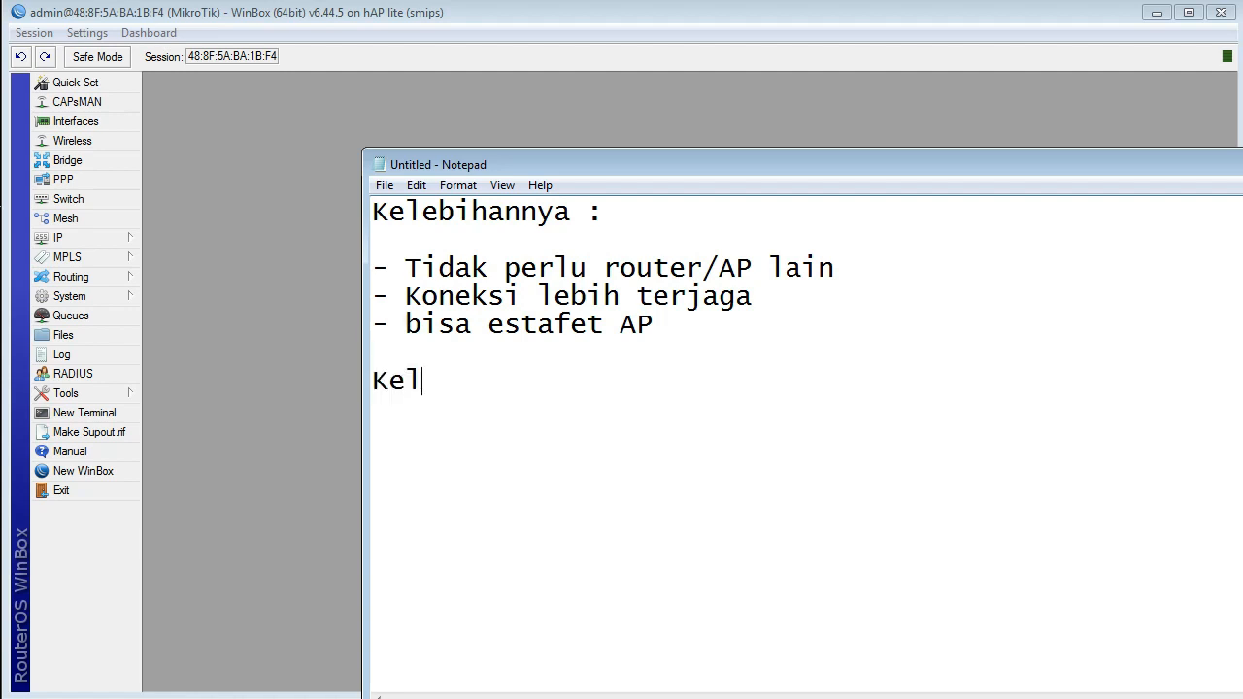
key(BackSpace)
text(kurangan )
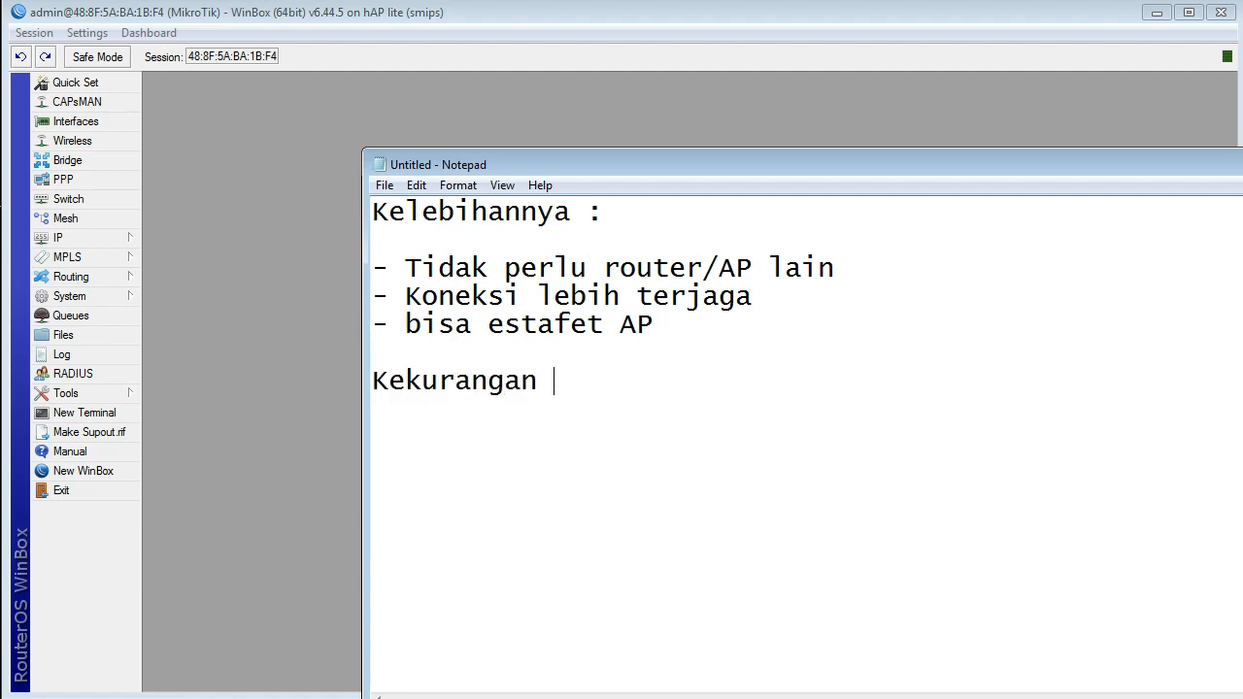
text(:)
key(Return)
text(- kode)
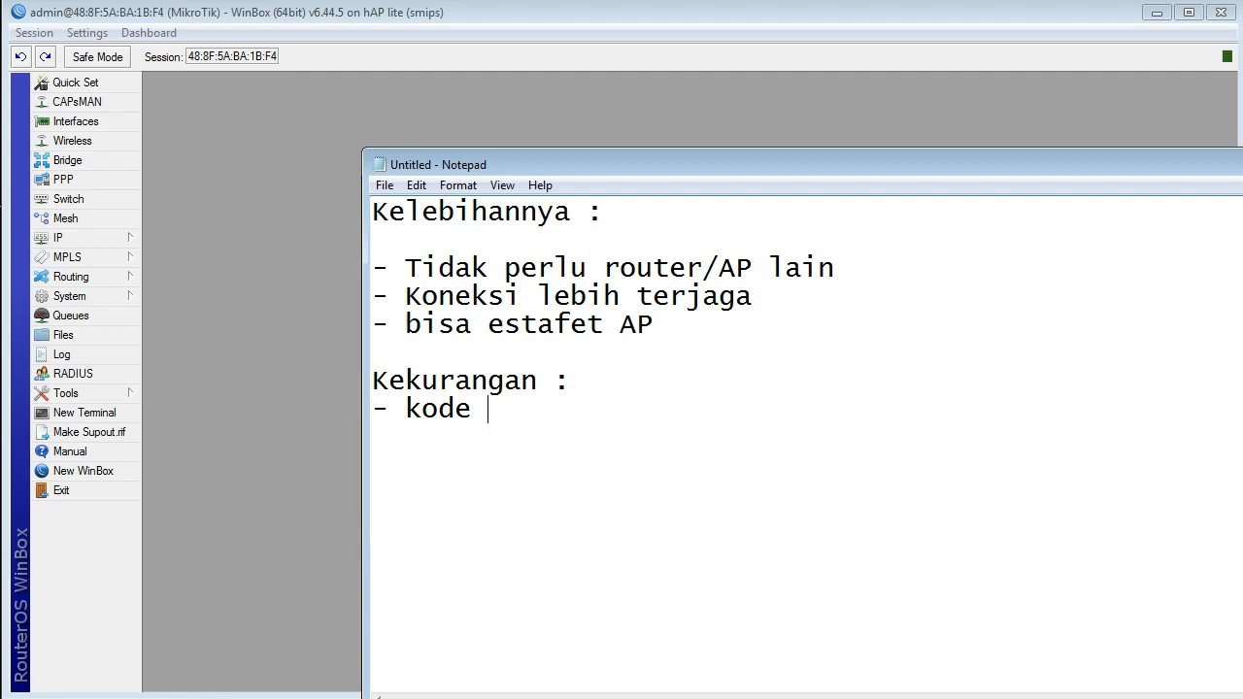
text(voucher m)
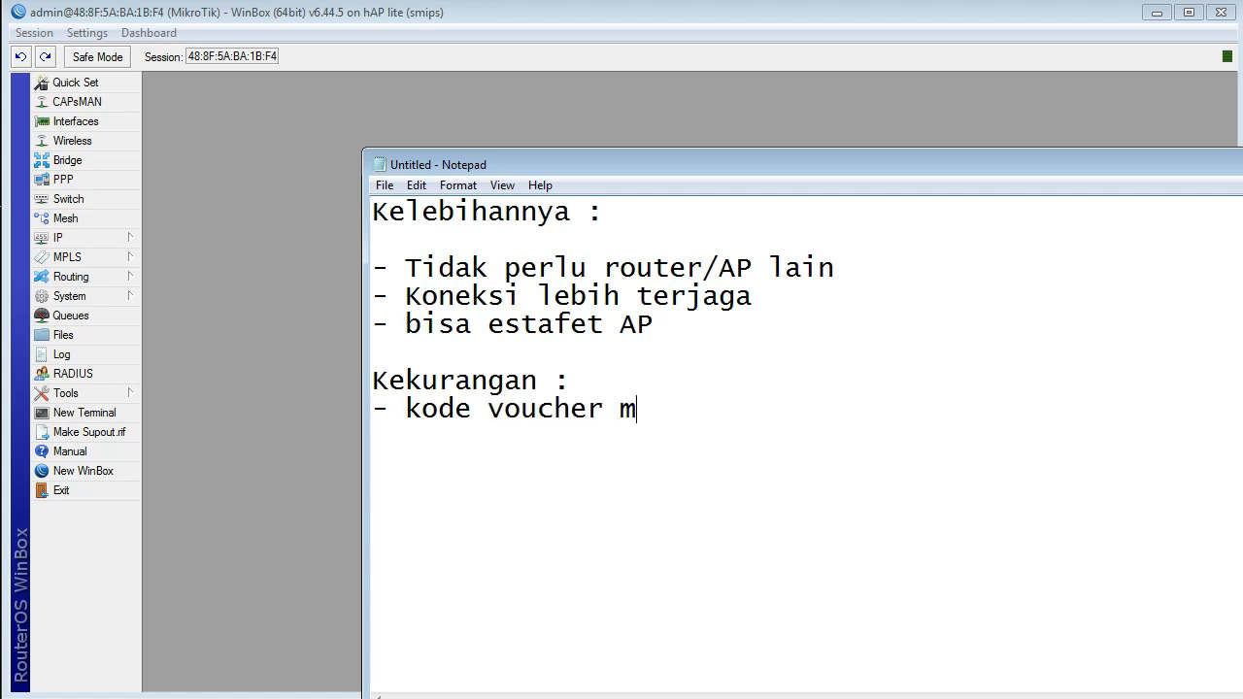
text(udah terbagi)
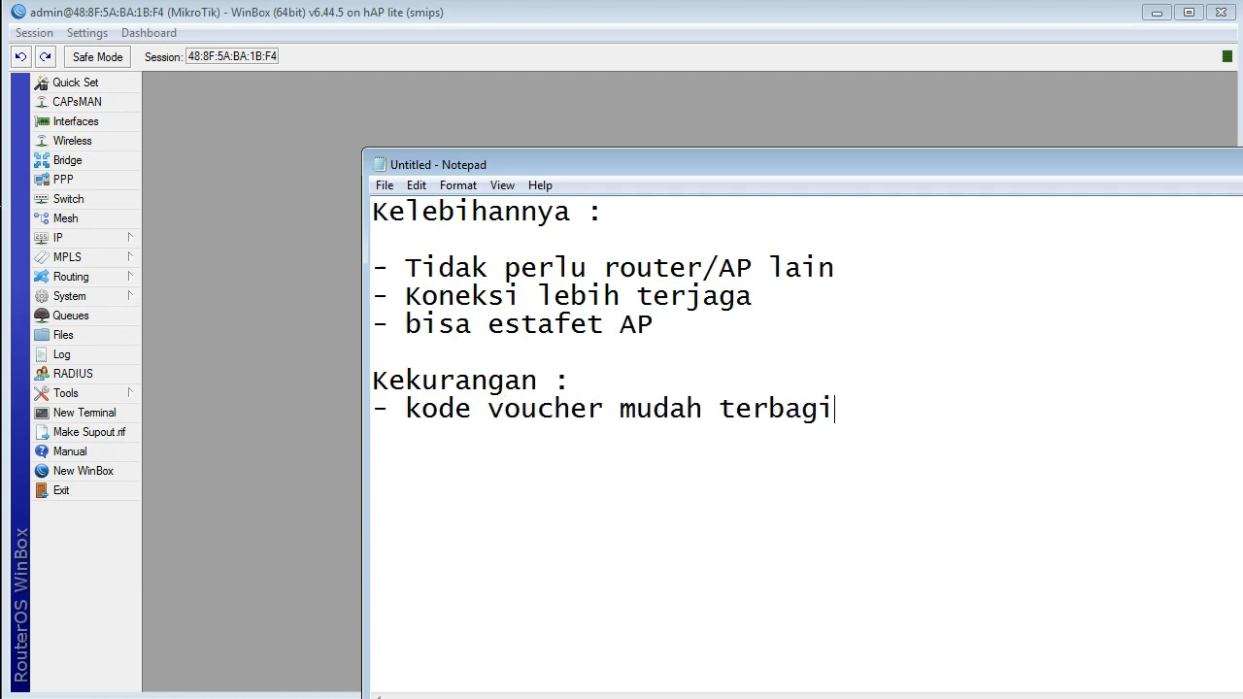
key(Return)
Step: Insert the bullet "- bisa terhubung ke AP manapun" after the "bisa estafet AP" line in the Kelebihannya list
click(654, 325)
key(Return)
text(- bois)
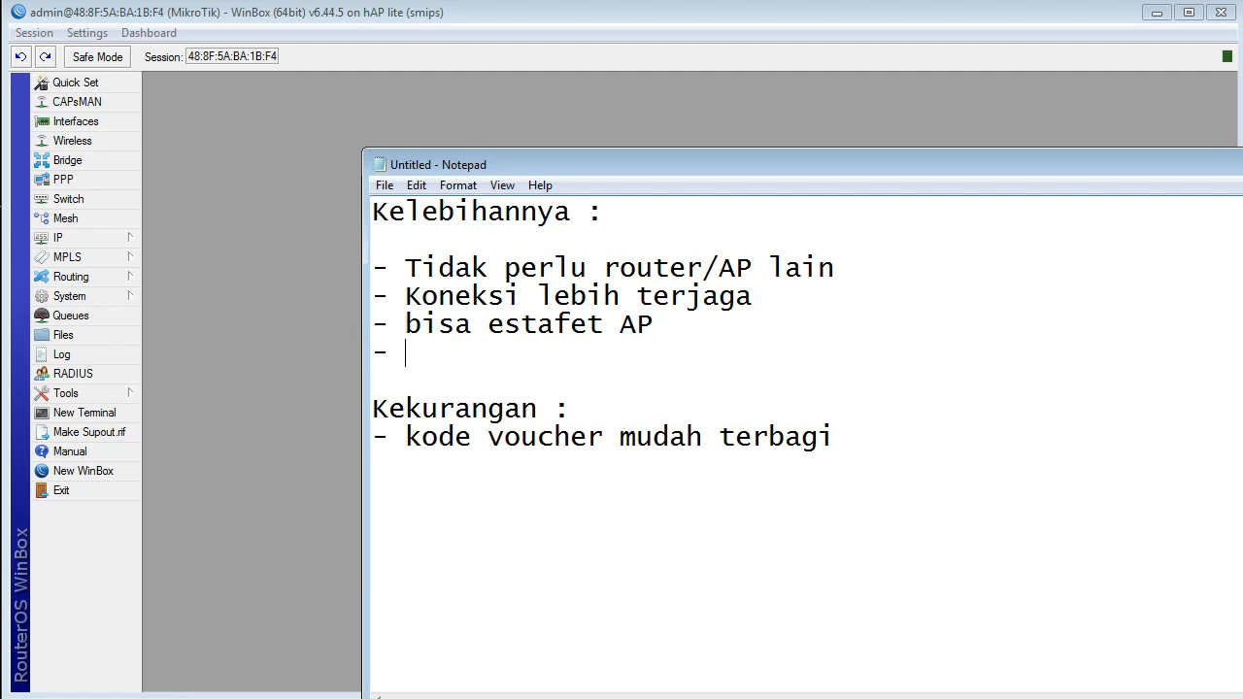
key(BackSpace)
key(BackSpace)
key(BackSpace)
text(isa terhubung)
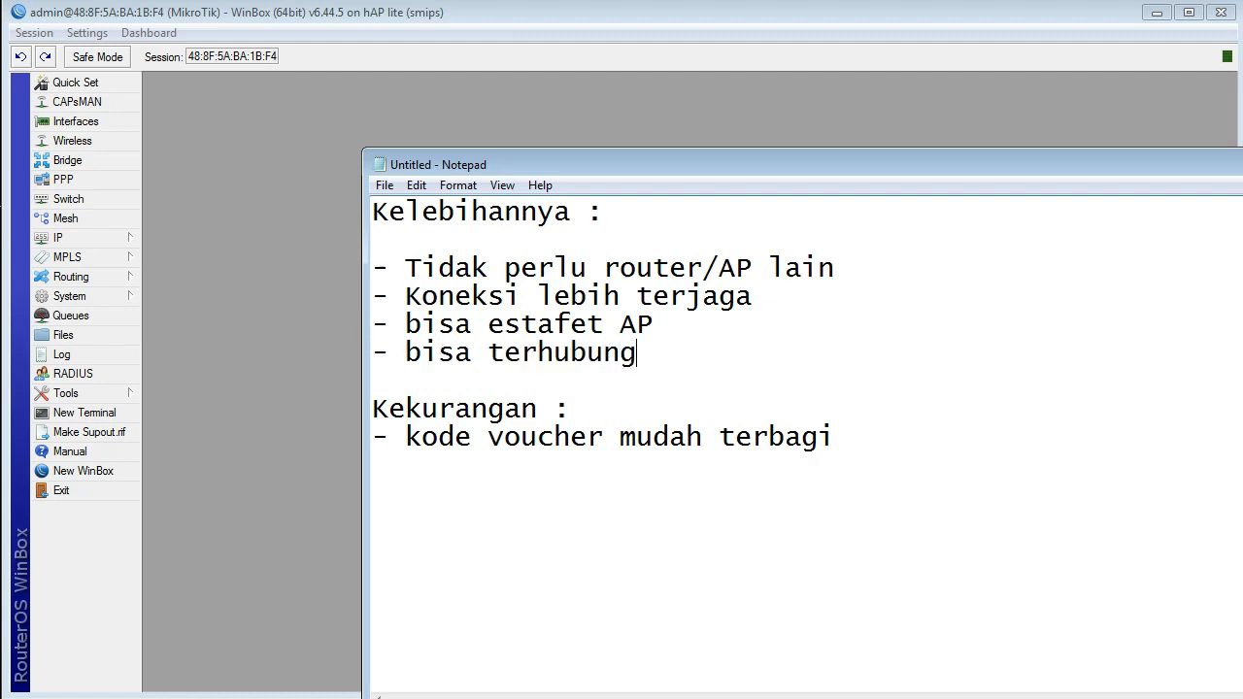
text( ke AP ,man)
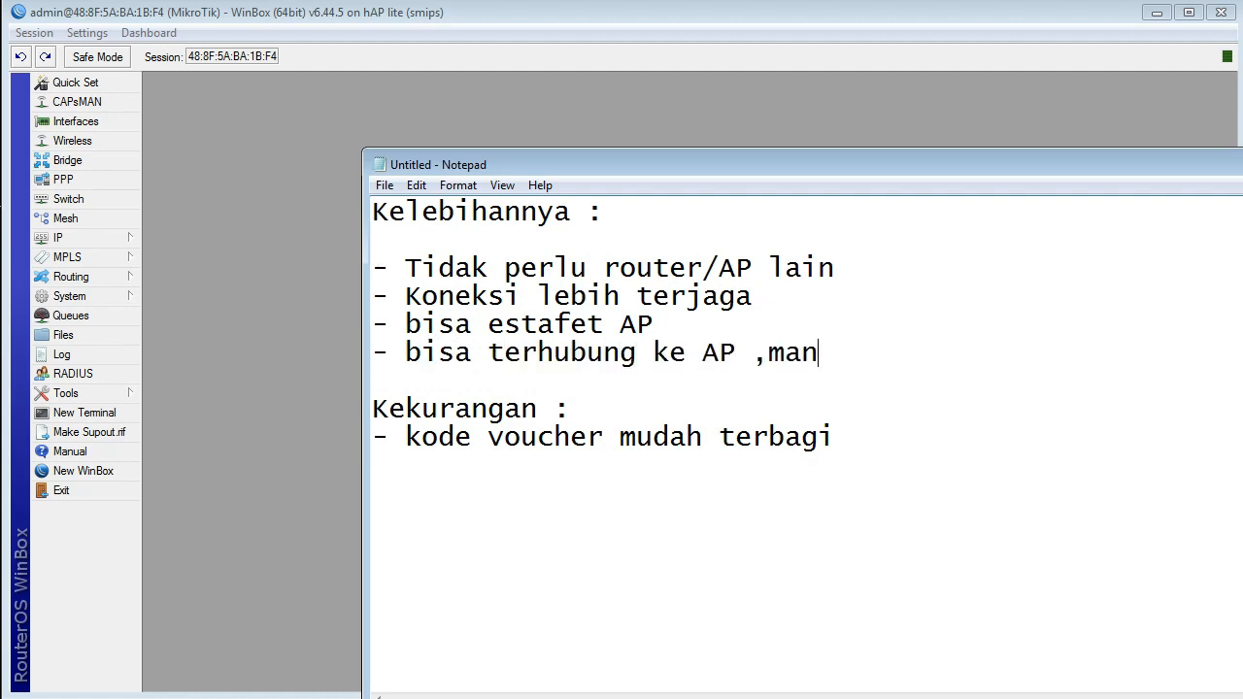
key(BackSpace)
key(BackSpace)
key(BackSpace)
key(BackSpace)
key(BackSpace)
text(manapun)
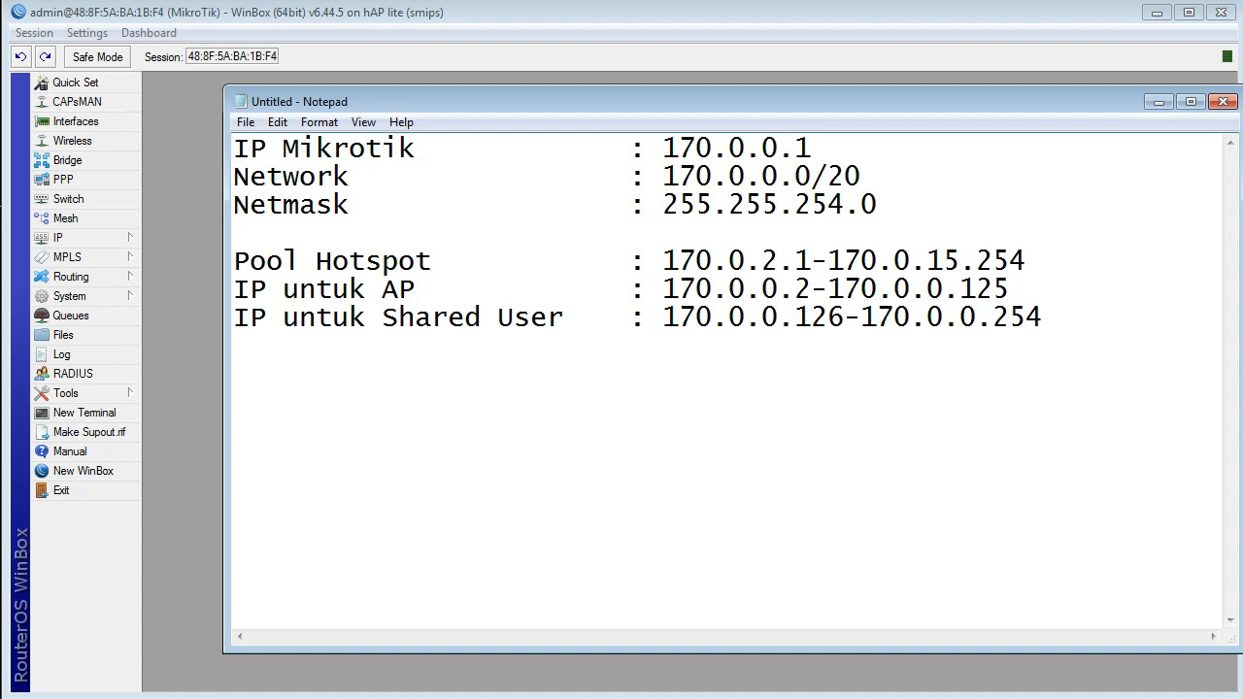
Step: Highlight the address range on the "IP untuk AP" line of the IP plan note to review it
click(234, 289)
key(End)
key(BackSpace)
drag(1009, 289, 744, 291)
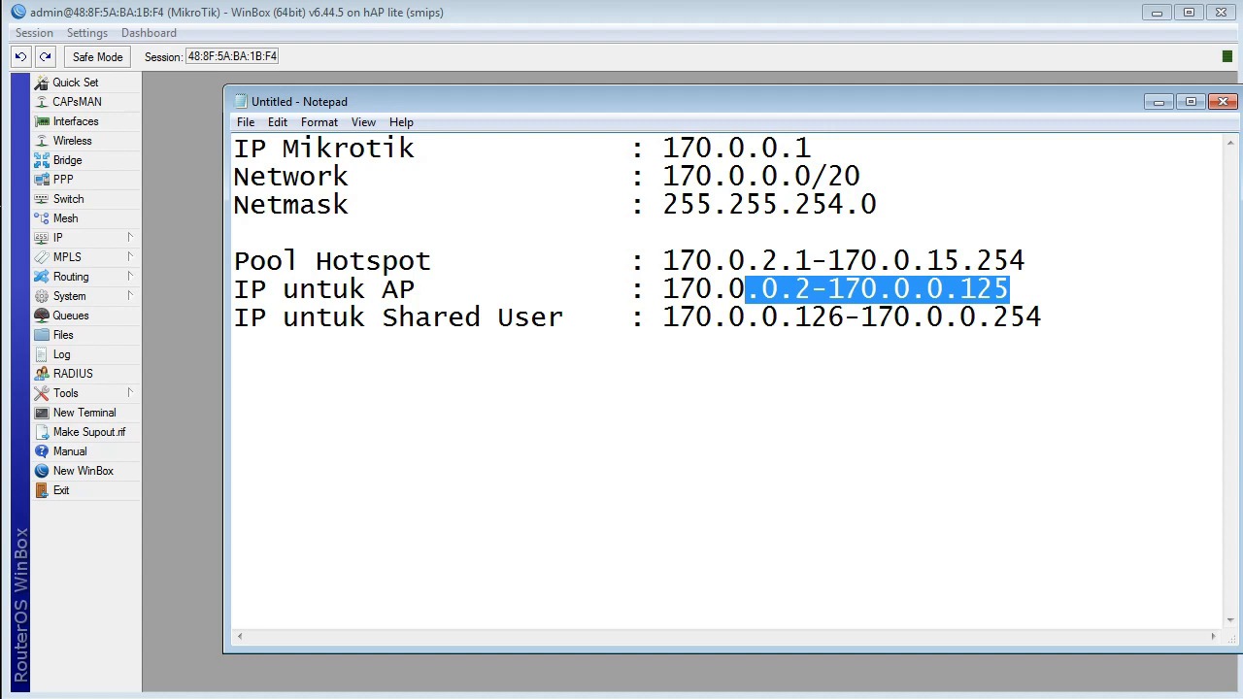
drag(663, 290, 1010, 290)
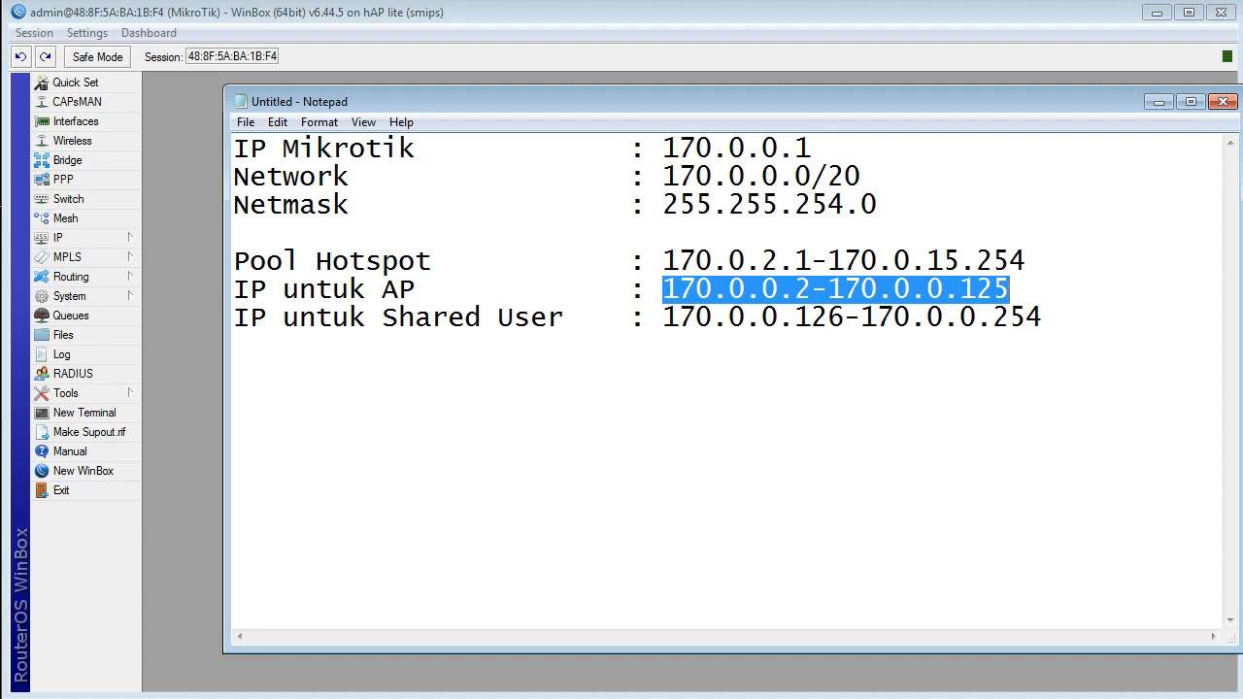
click(235, 347)
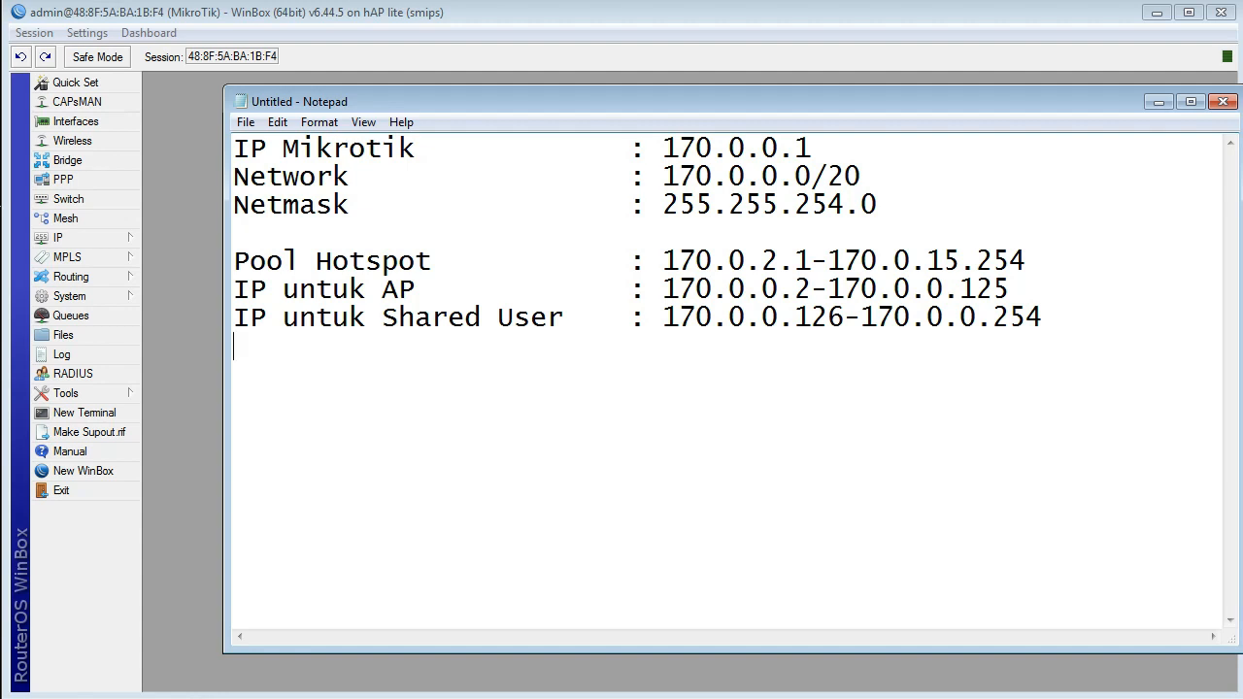
Step: Switch to WinBox and start a new simple queue named "RUMAH ANU"
click(182, 340)
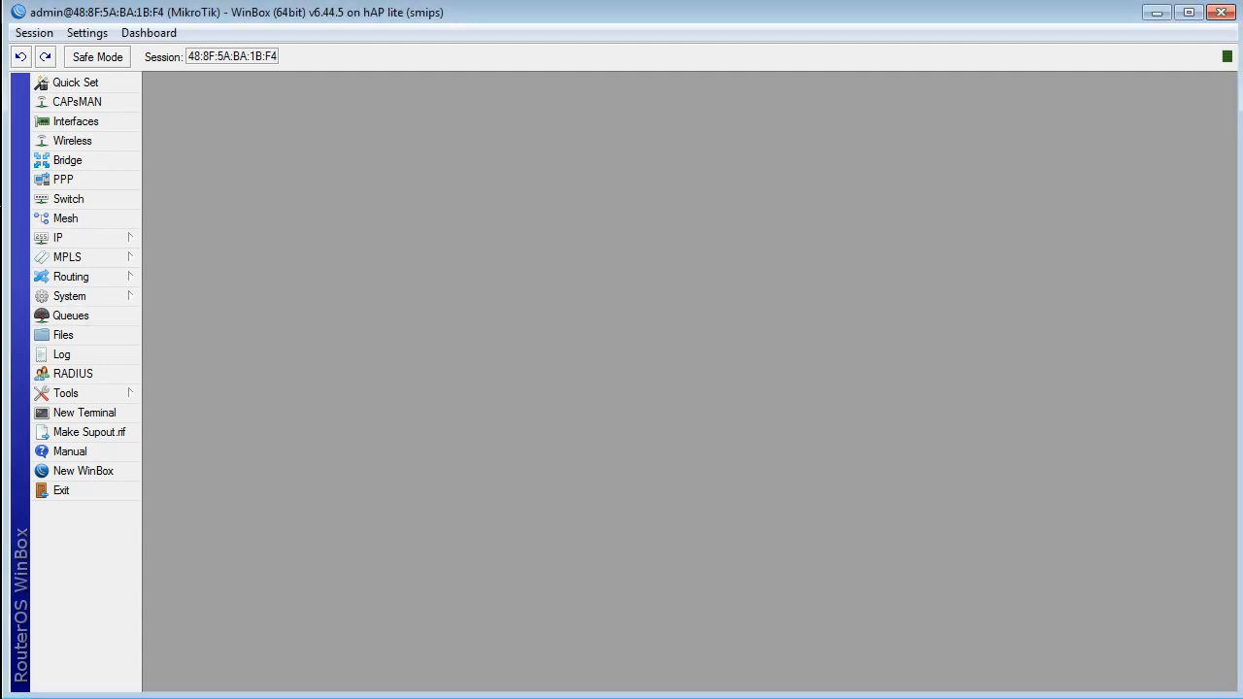
click(70, 315)
click(408, 262)
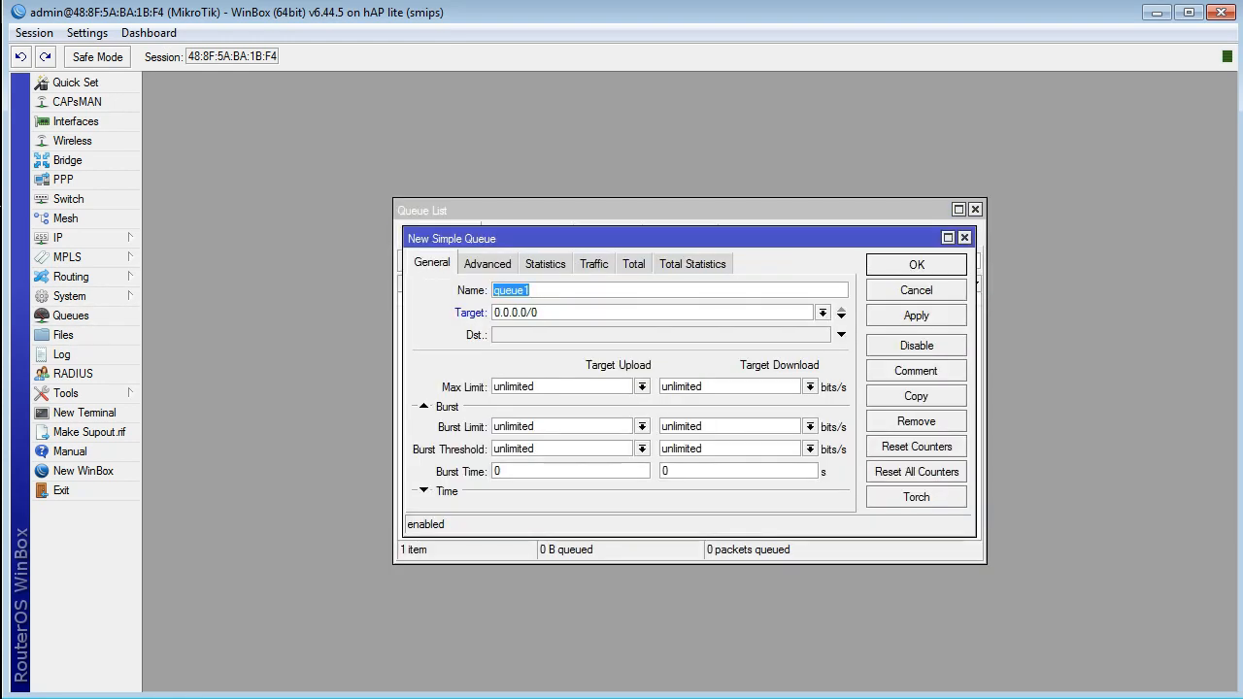
text(RUMAH ANU)
key(Tab)
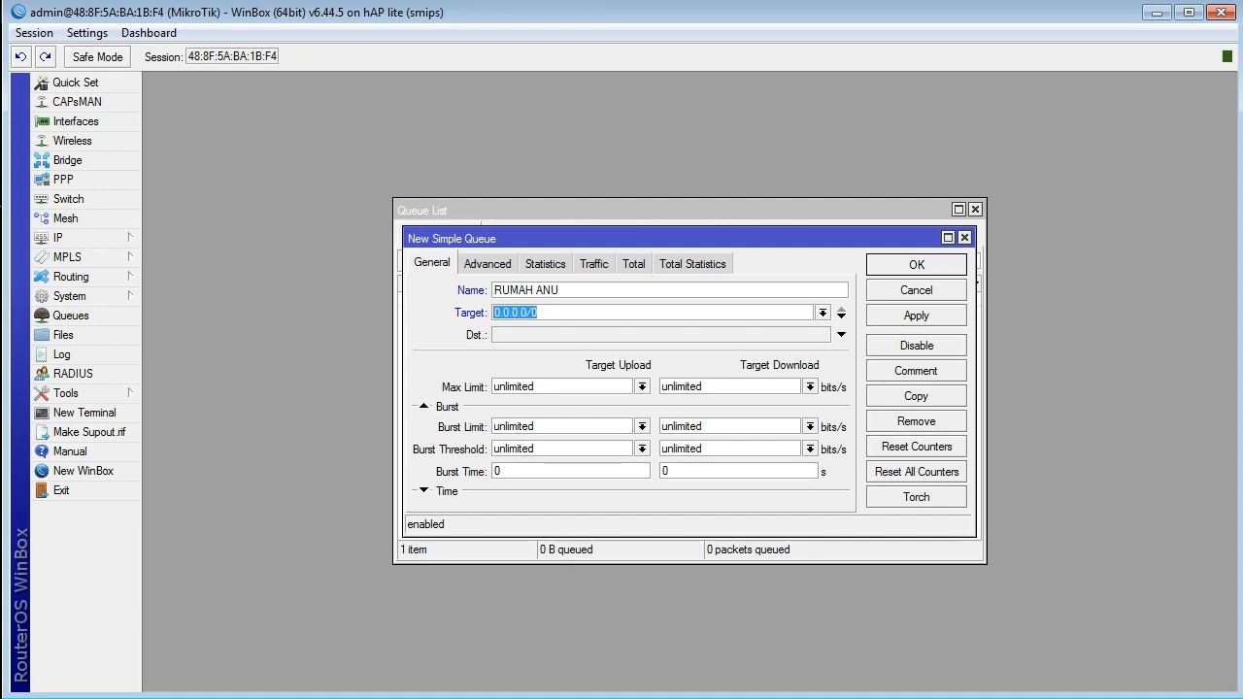
Step: Switch to the Notepad notes and check the IP plan for the address ranges reserved for AP and shared users
click(310, 697)
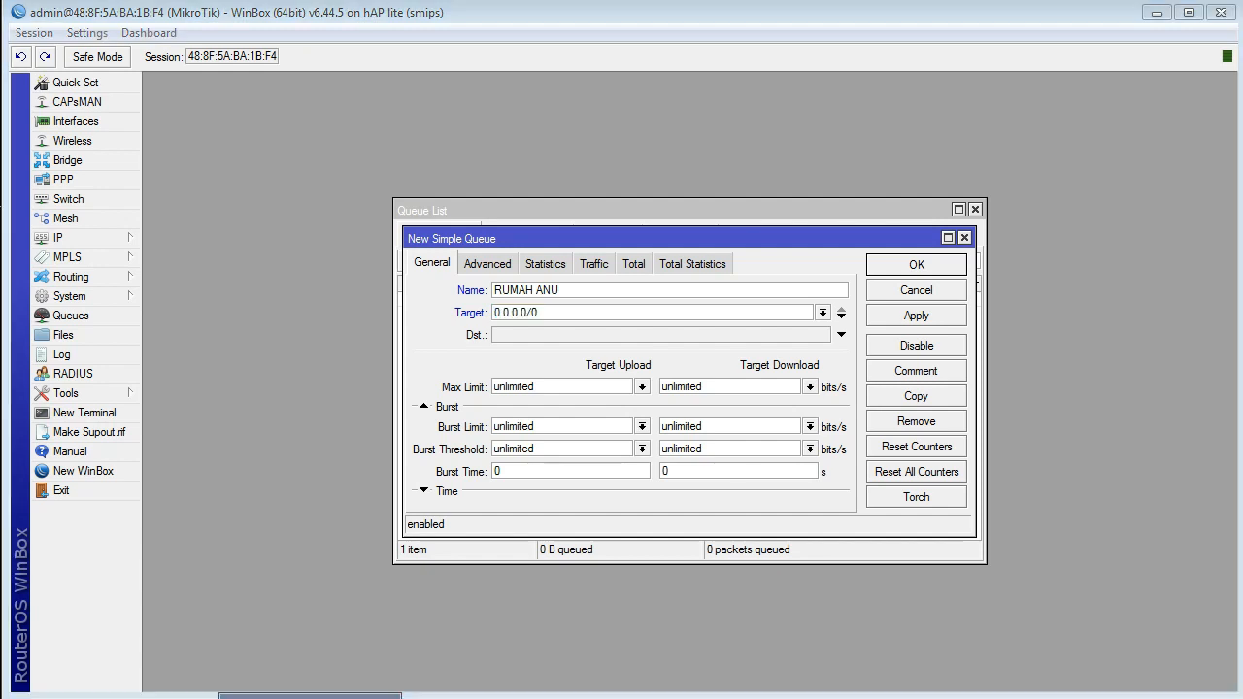
click(310, 695)
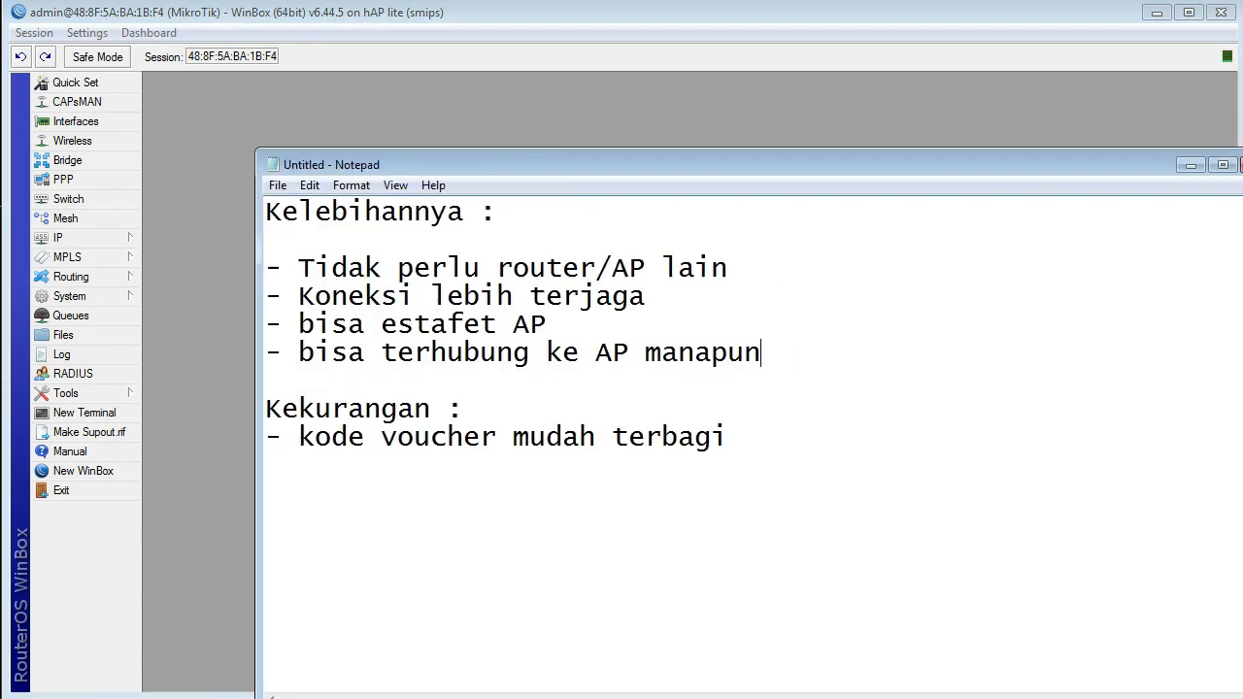
drag(1019, 165, 670, 165)
click(910, 165)
click(661, 366)
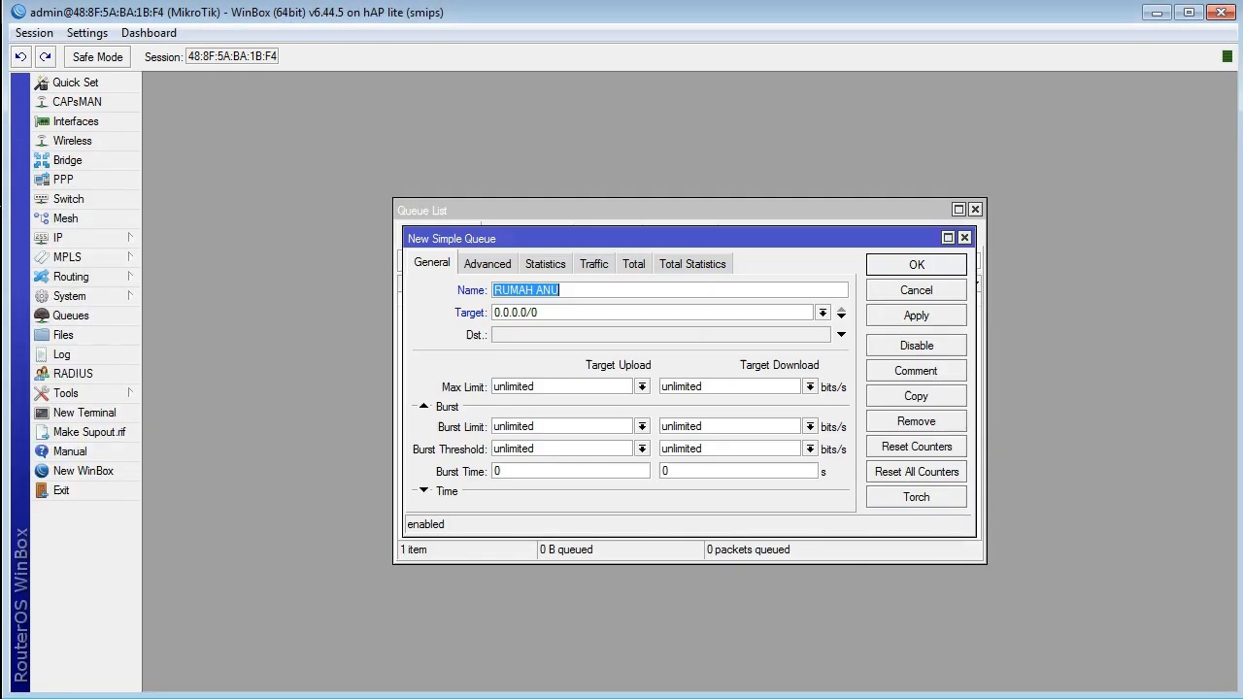
key(alt+Tab)
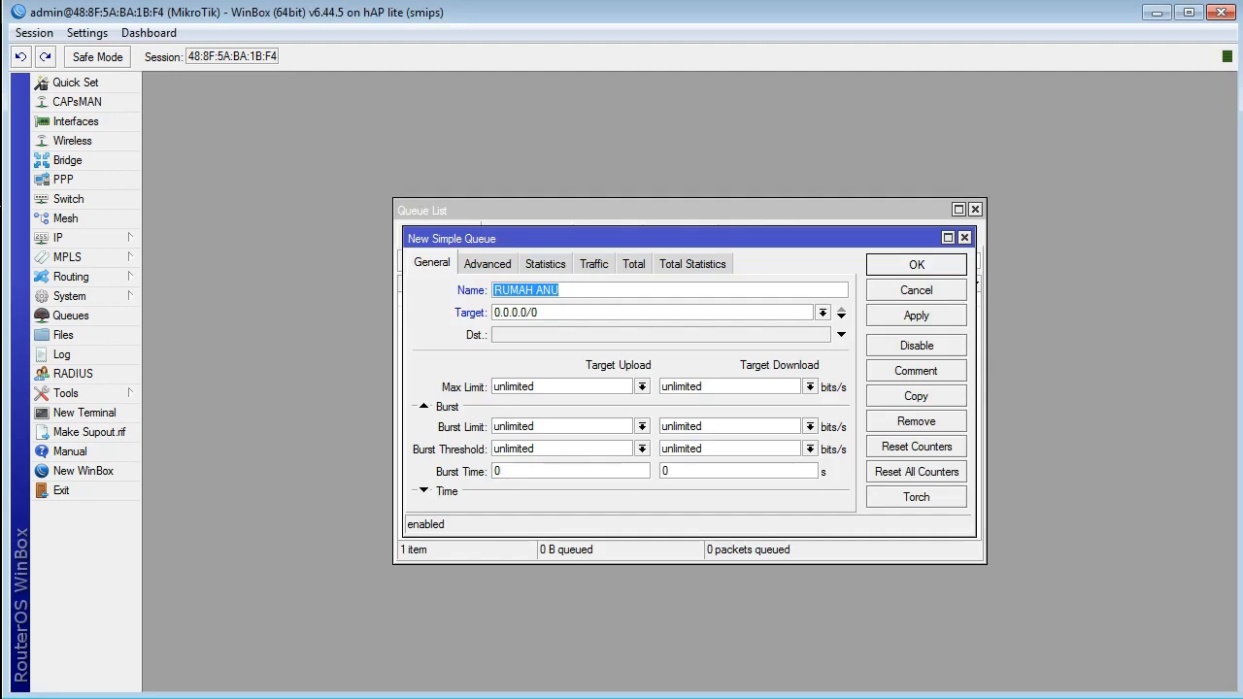
Step: Return to WinBox and set the new queue's first two targets to 170.0.0.26 and 170.0.0.27
key(Tab)
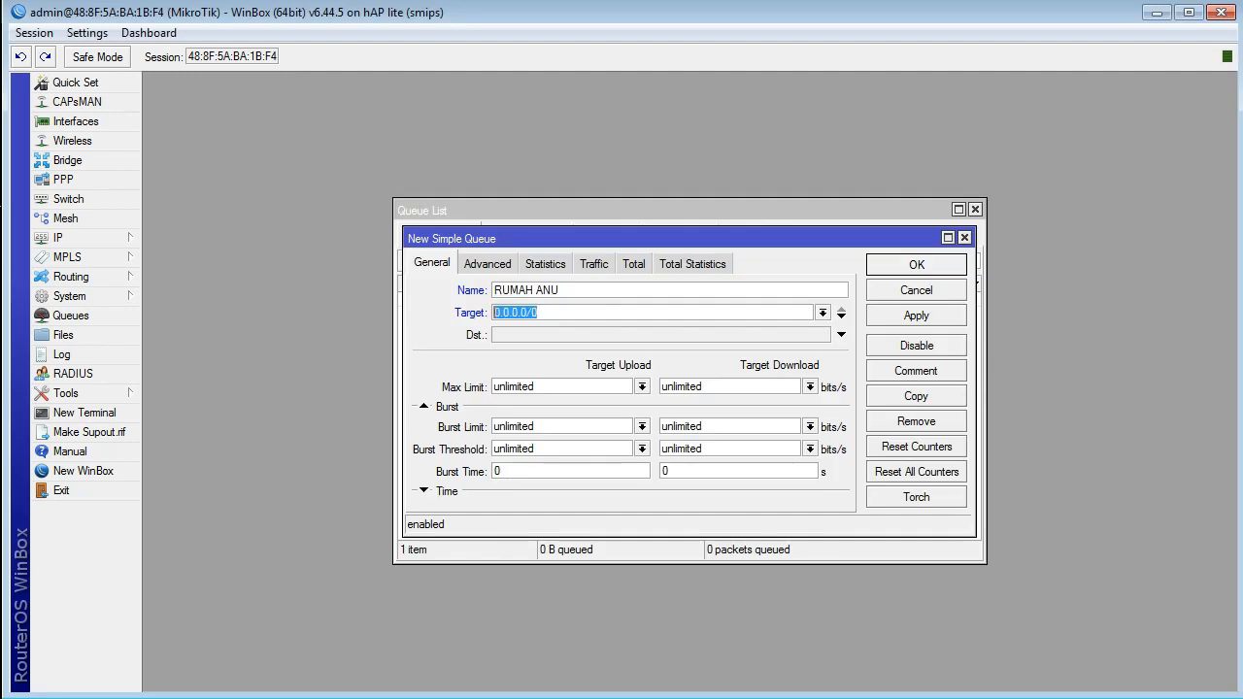
text(170.0.0.26)
drag(532, 313, 493, 312)
key(ctrl+c)
click(841, 317)
key(ctrl+v)
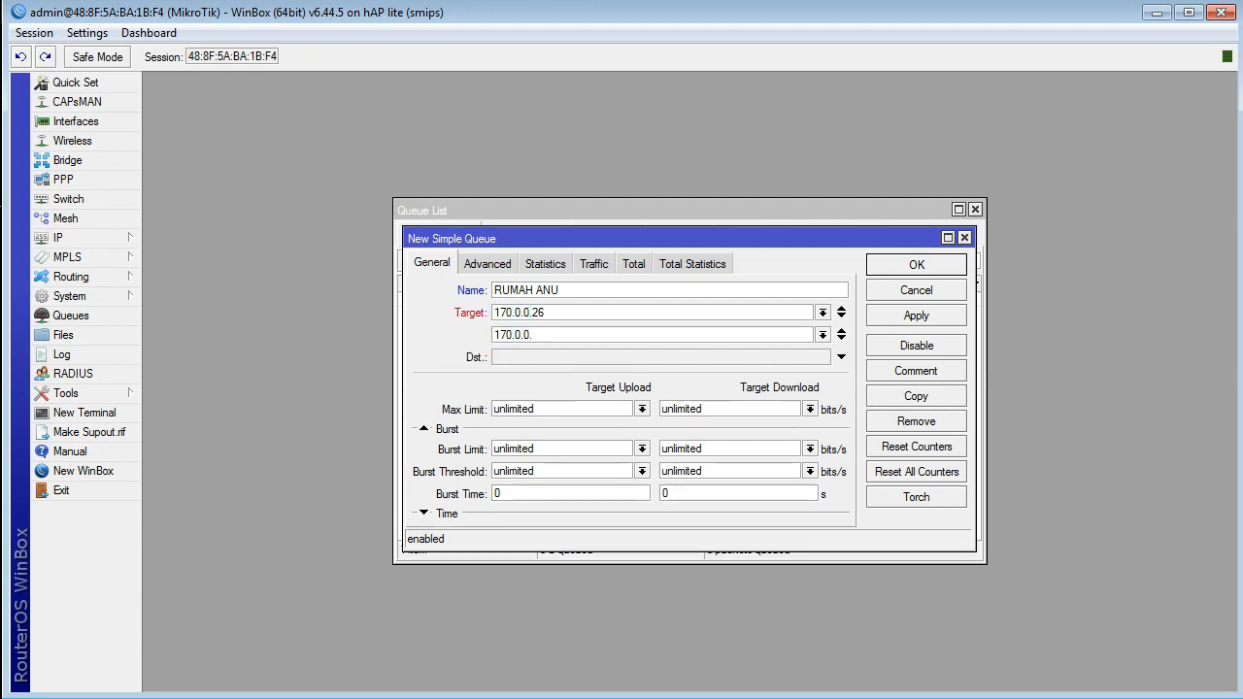
text(27)
Step: Add 170.0.0.28, 170.0.0.29 and 170.0.0.30 as further targets of the queue
click(841, 336)
key(ctrl+v)
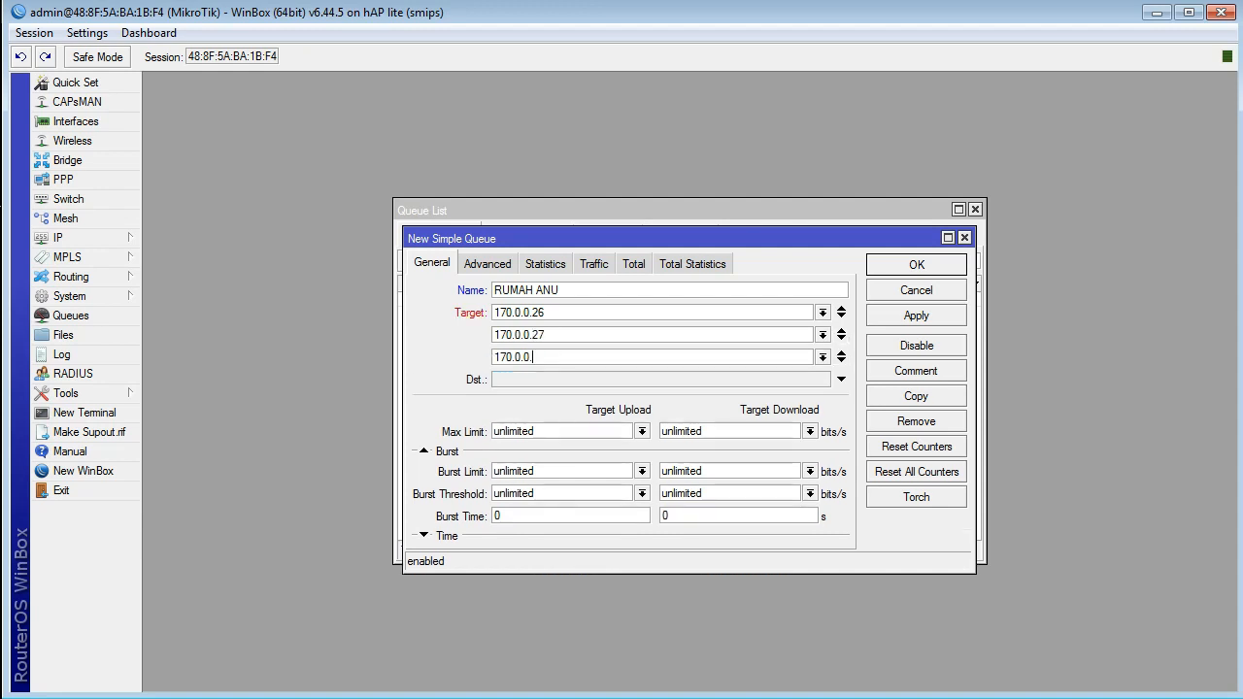
text(28)
click(841, 357)
key(ctrl+v)
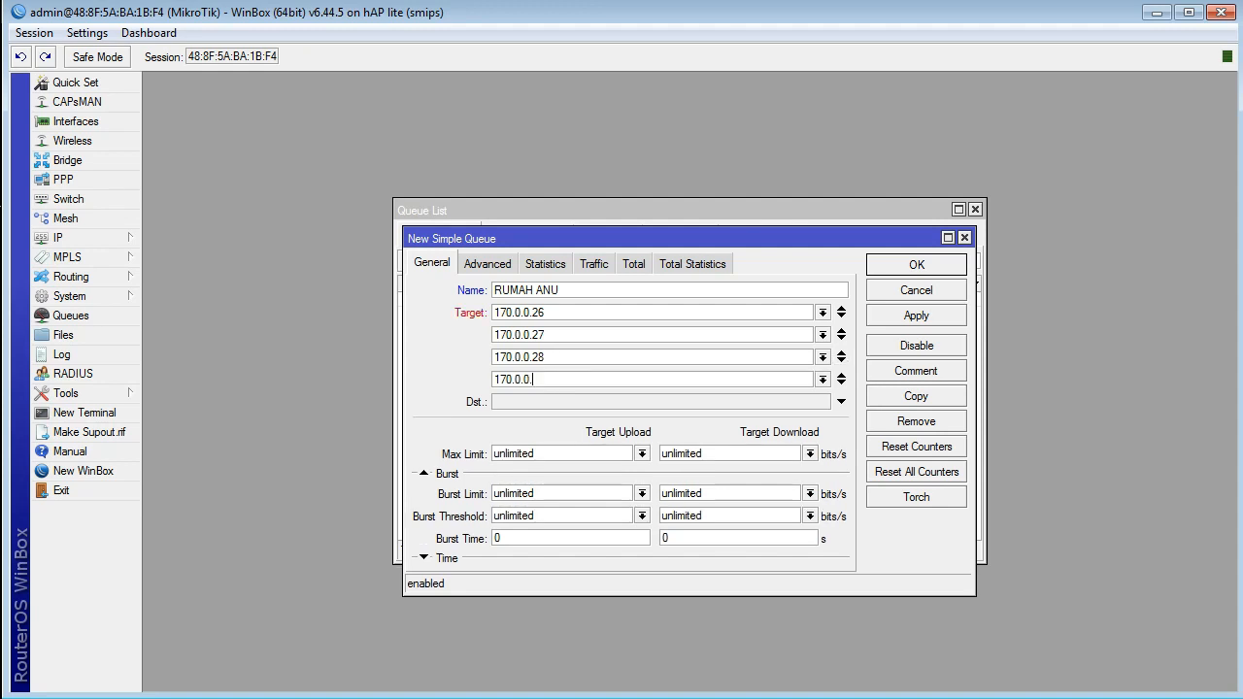
text(29)
click(841, 378)
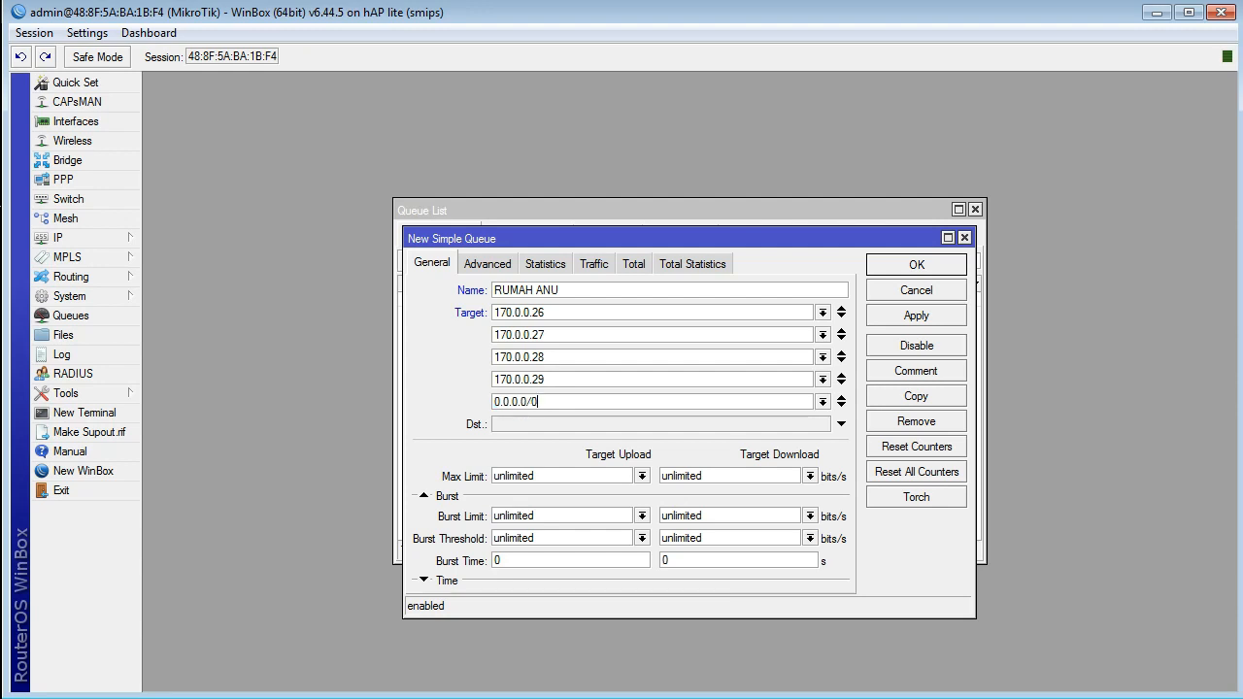
text(170.0.0.30)
Step: Set the queue's max limit to 1M for target upload and 2M for target download
click(641, 475)
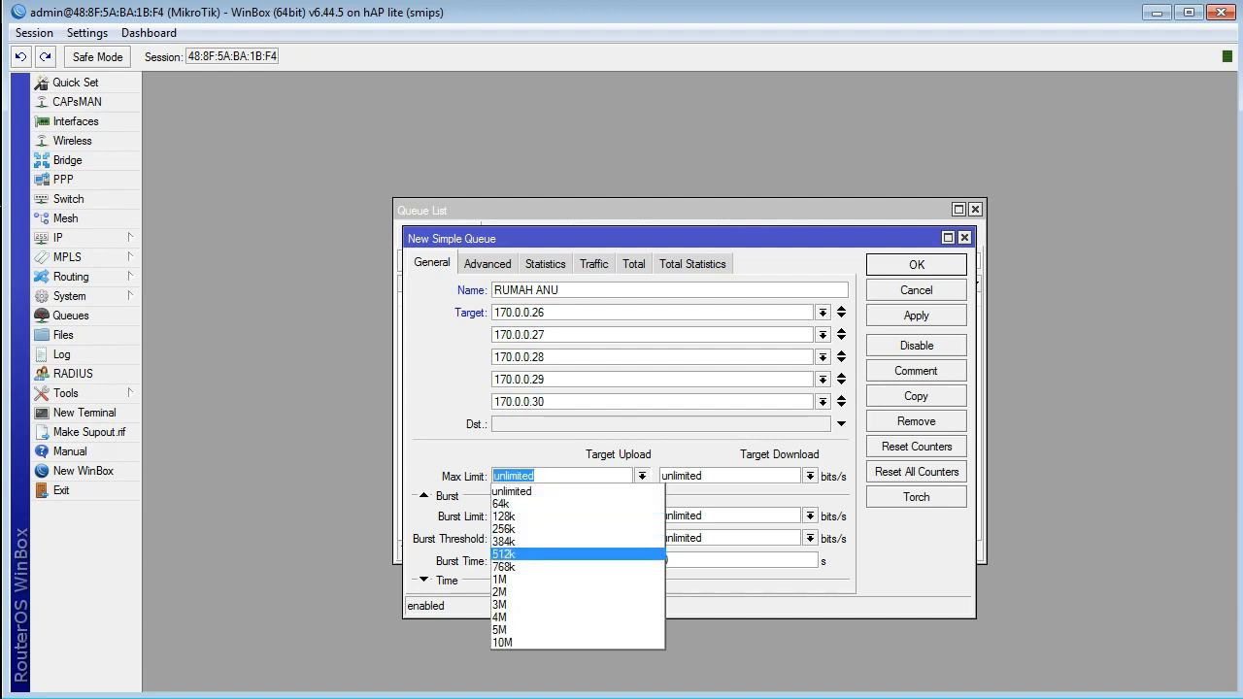
click(622, 580)
click(809, 476)
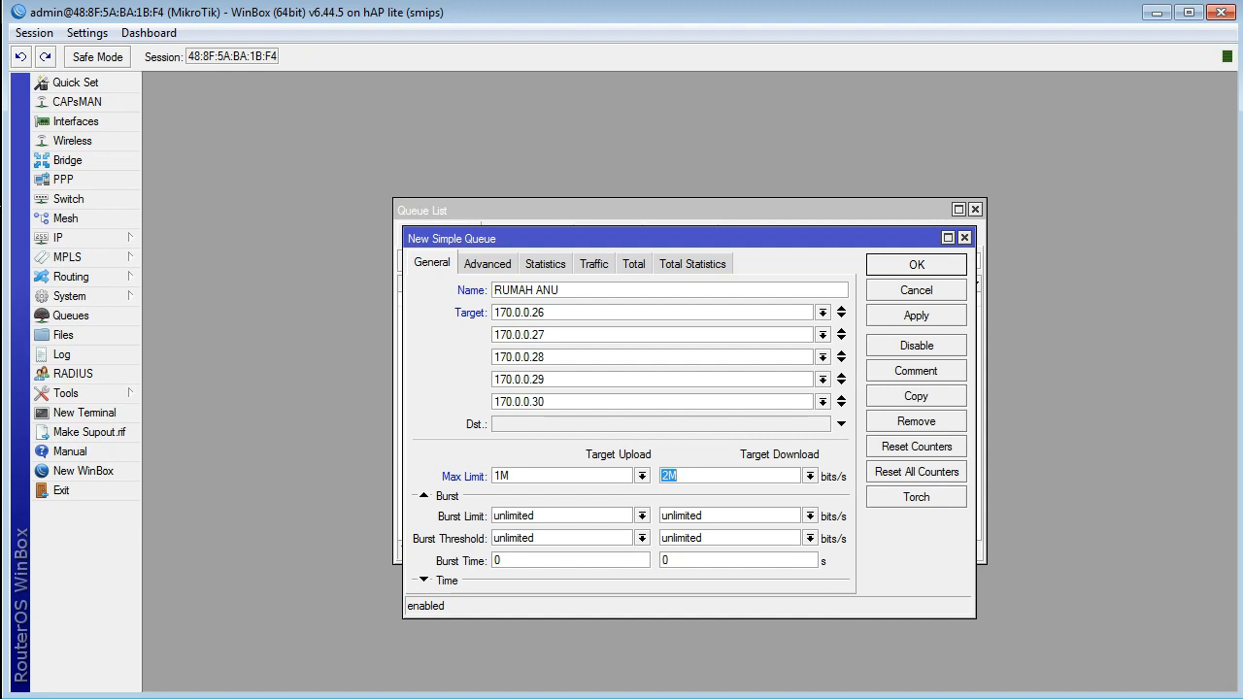
Step: Save the RUMAH ANU queue and move it above the dynamic hotspot queue in the simple queue order
click(915, 316)
click(915, 265)
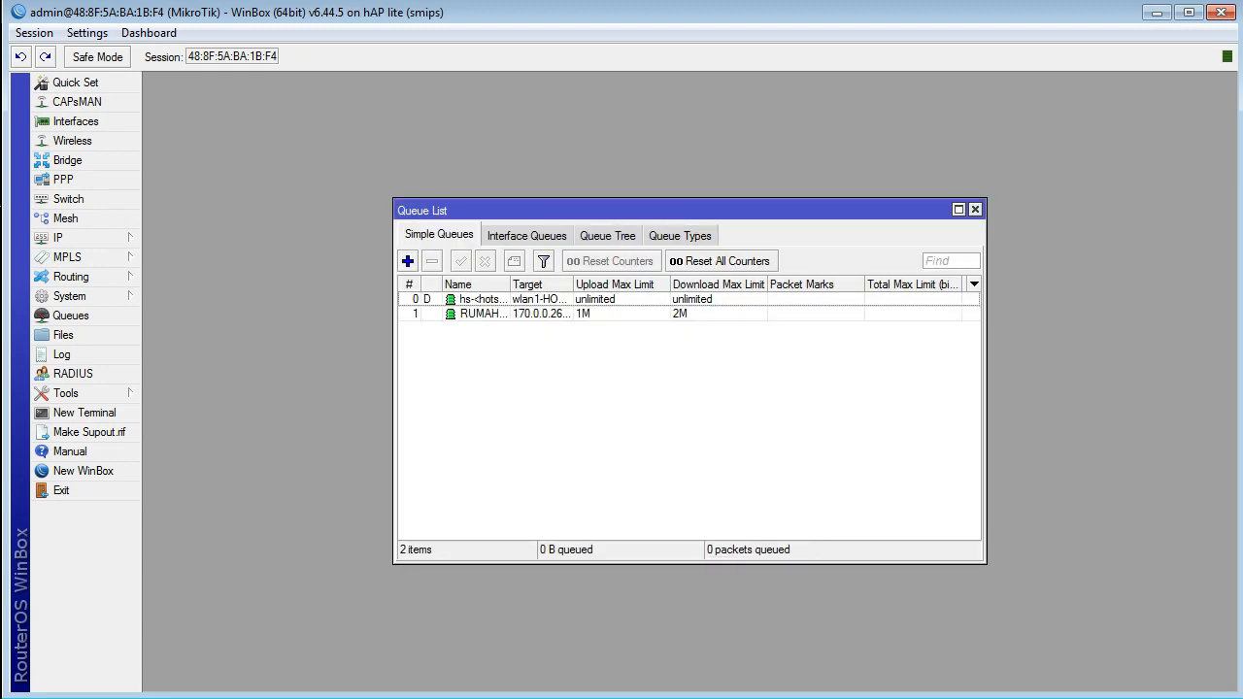
click(958, 209)
click(222, 155)
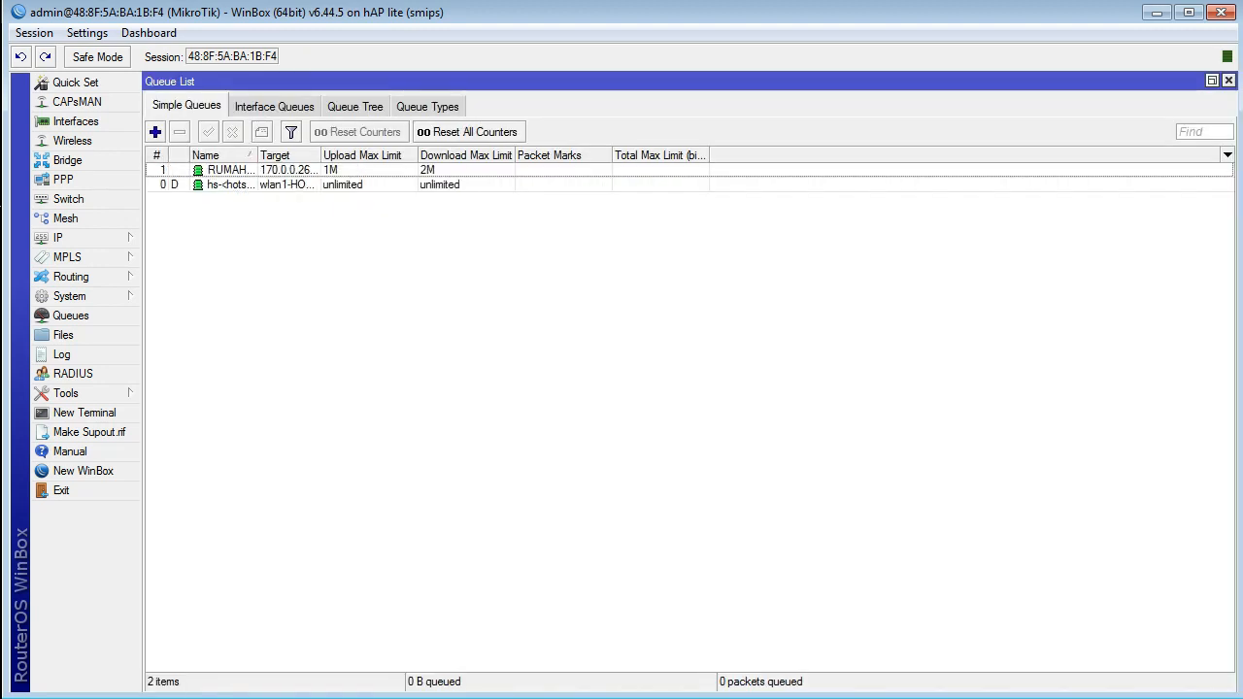
click(156, 155)
drag(221, 184, 221, 167)
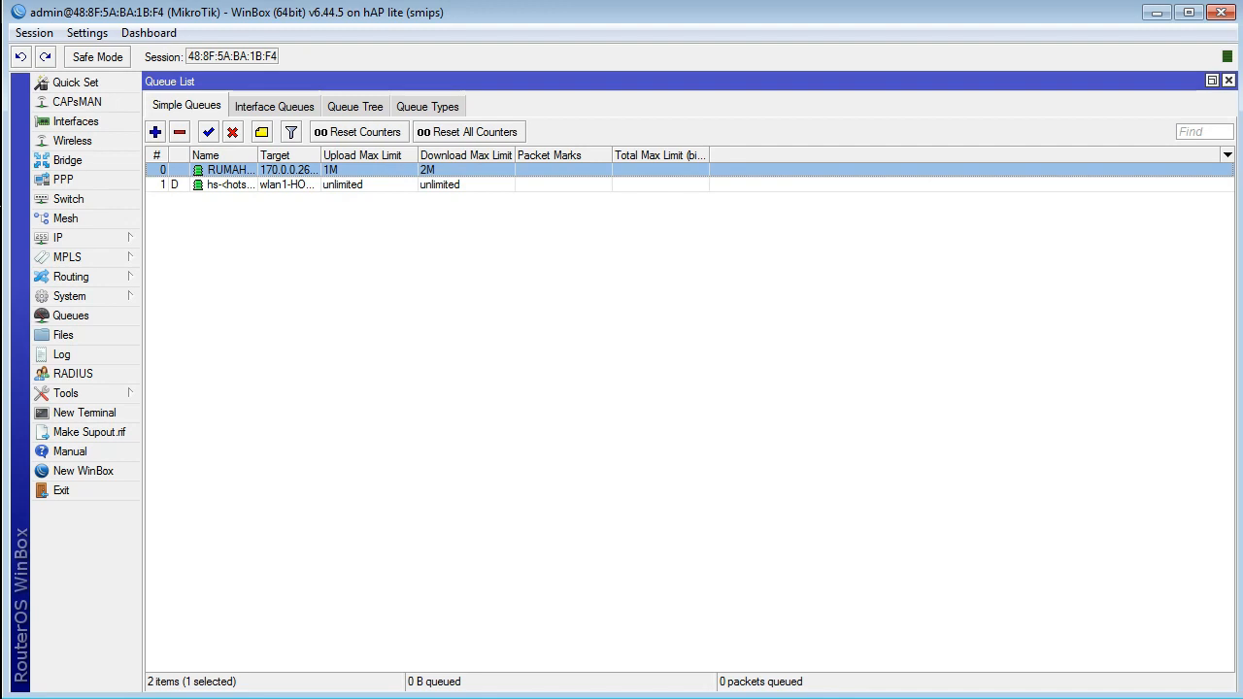
click(1228, 80)
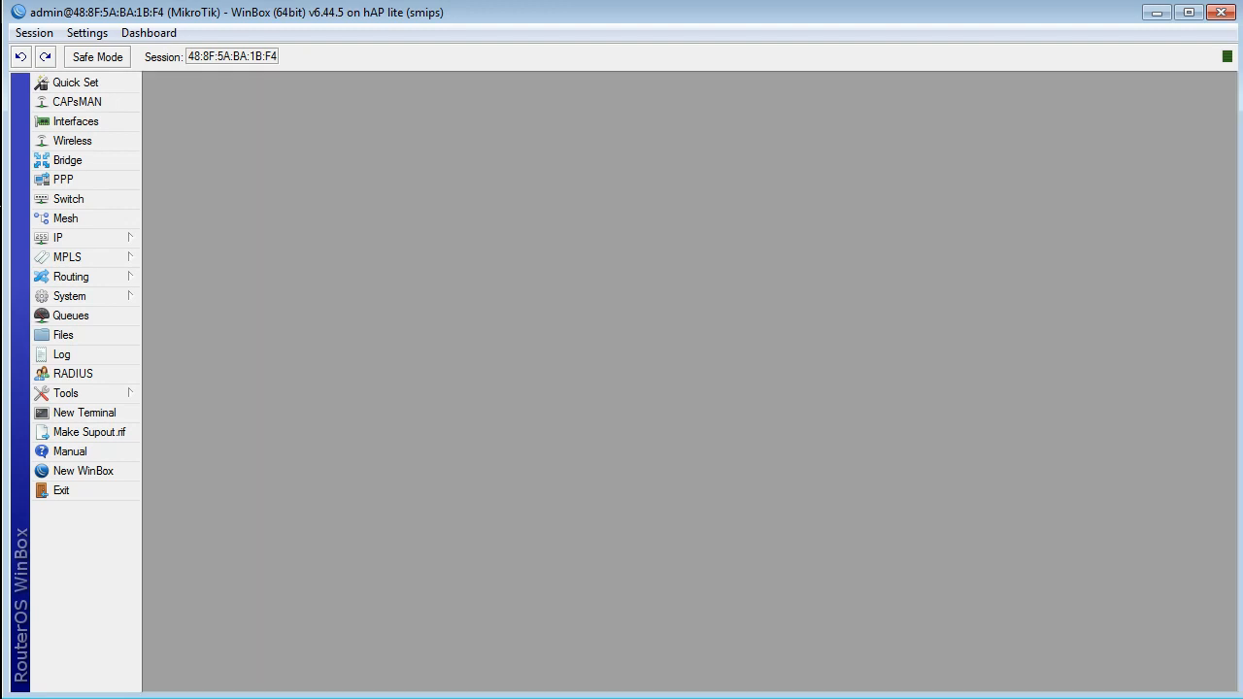
Step: Start a new IP pool and name it pool_ANU
click(58, 238)
click(170, 434)
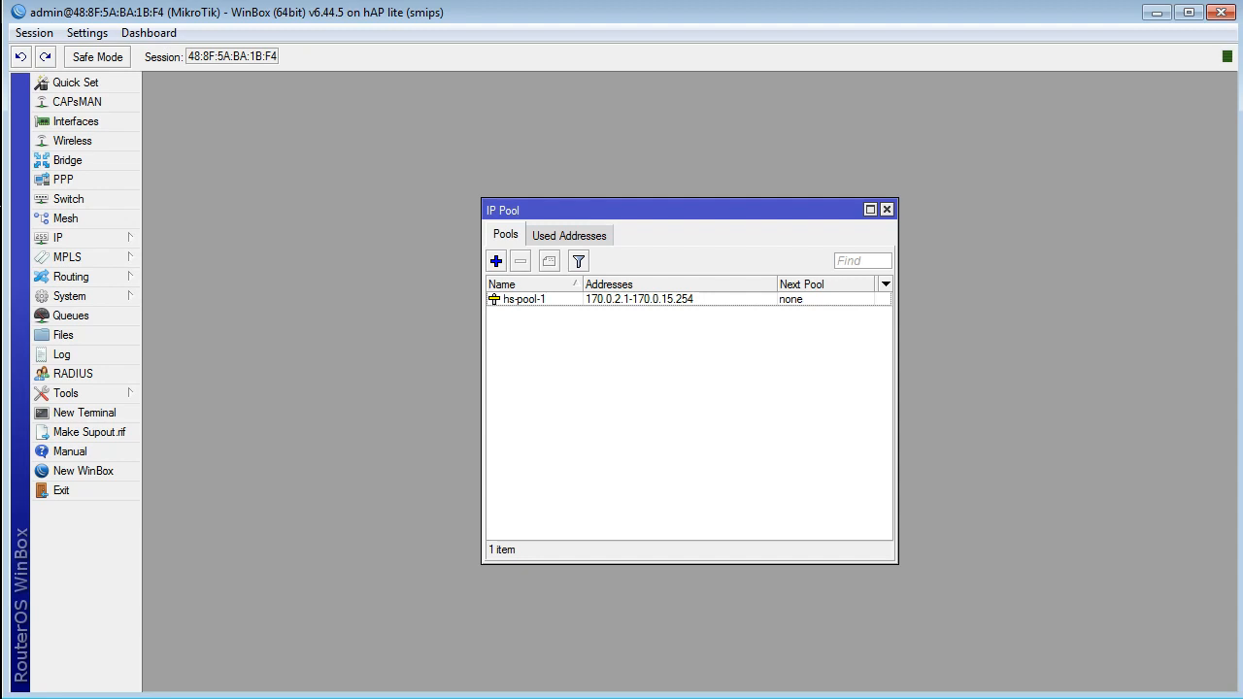
click(495, 260)
key(Tab)
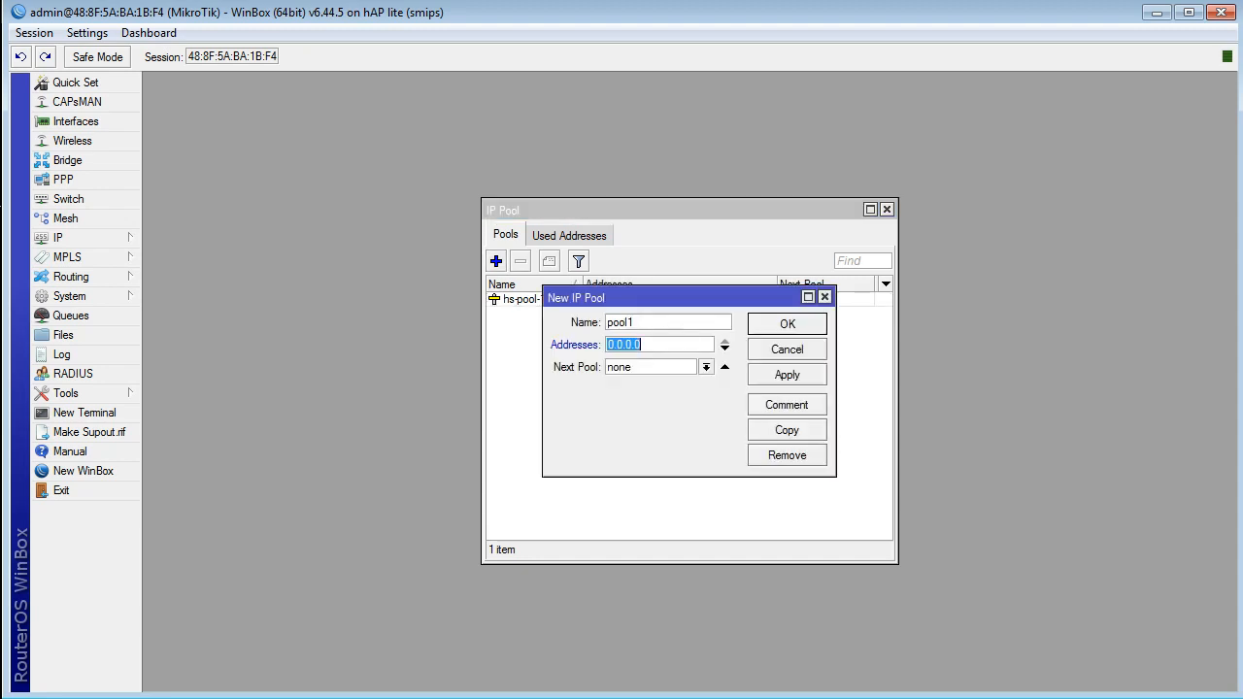
click(635, 322)
key(BackSpace)
text(_ANU)
Step: Set the new pool's address range to 170.0.0.26-170.0.0.30 and save the pool
key(Tab)
text(170.0.0.26)
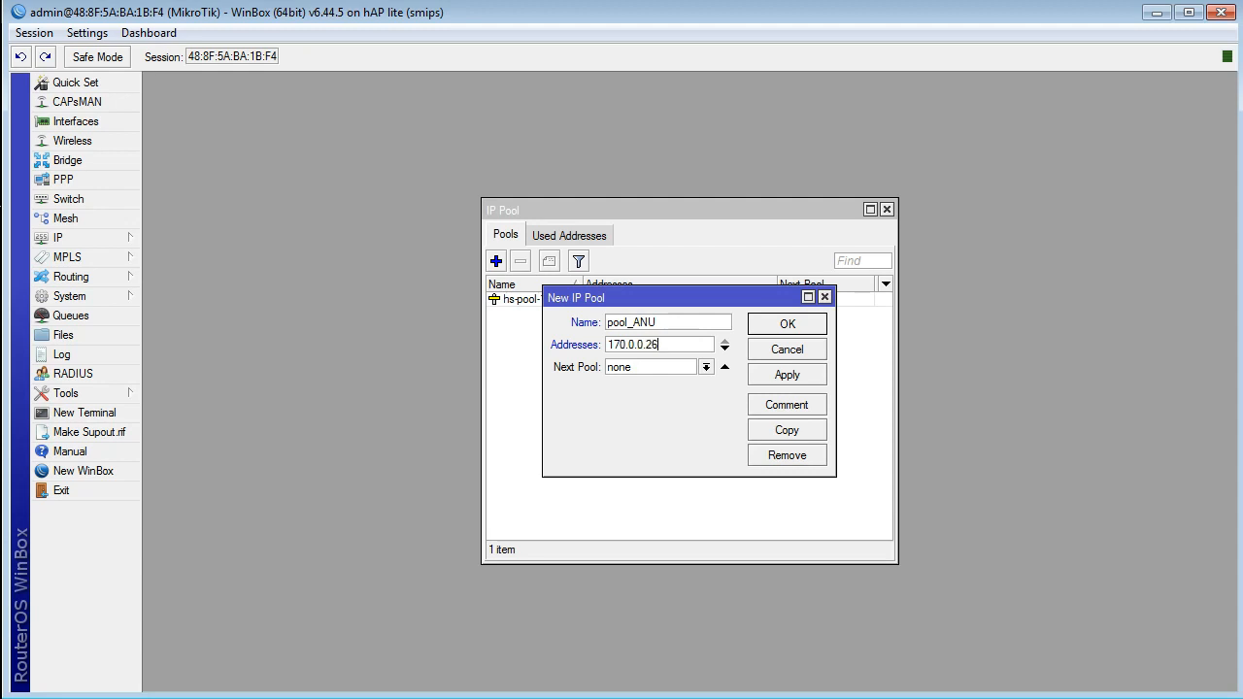
text(-170.0.0.30)
click(787, 374)
click(787, 325)
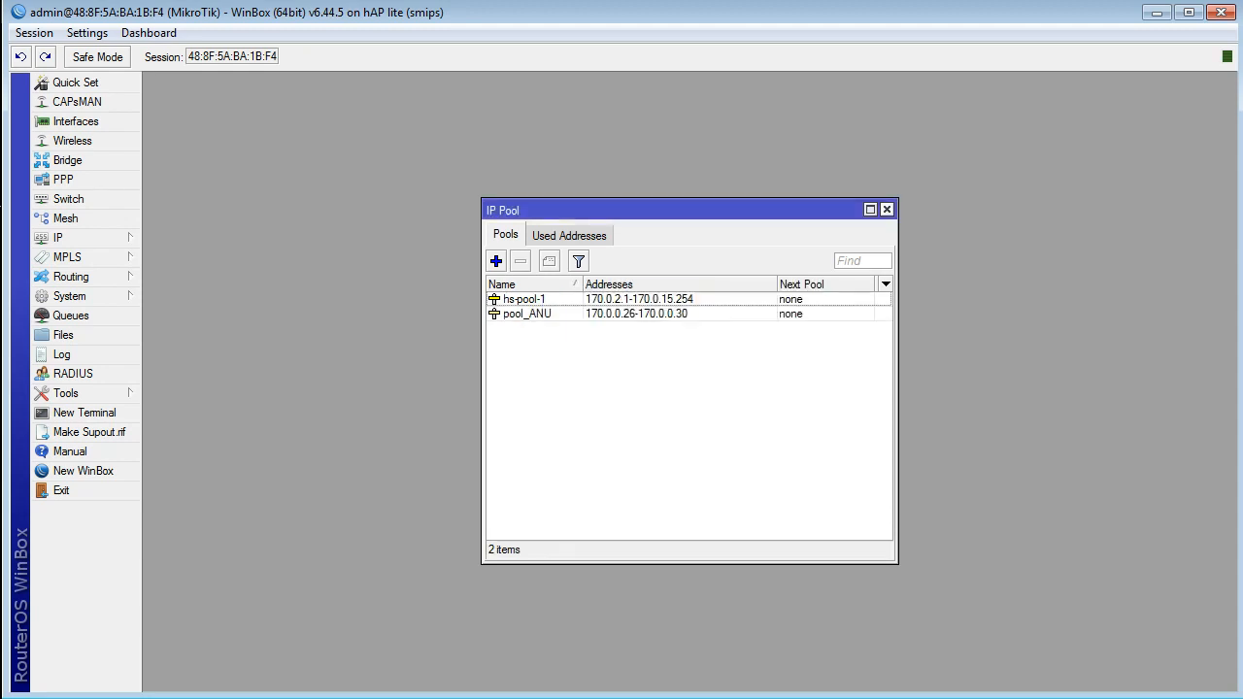
click(887, 209)
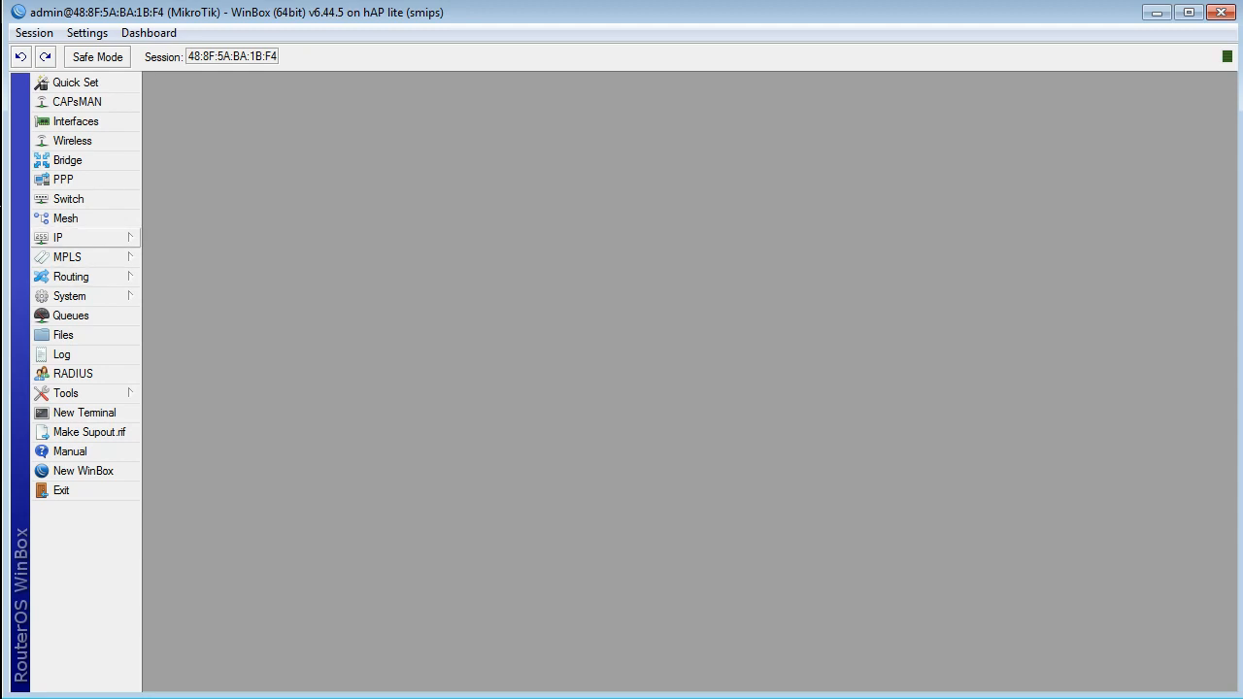
Step: Start a new hotspot user profile named ANU and clear its idle and keepalive timeouts
click(68, 237)
click(185, 413)
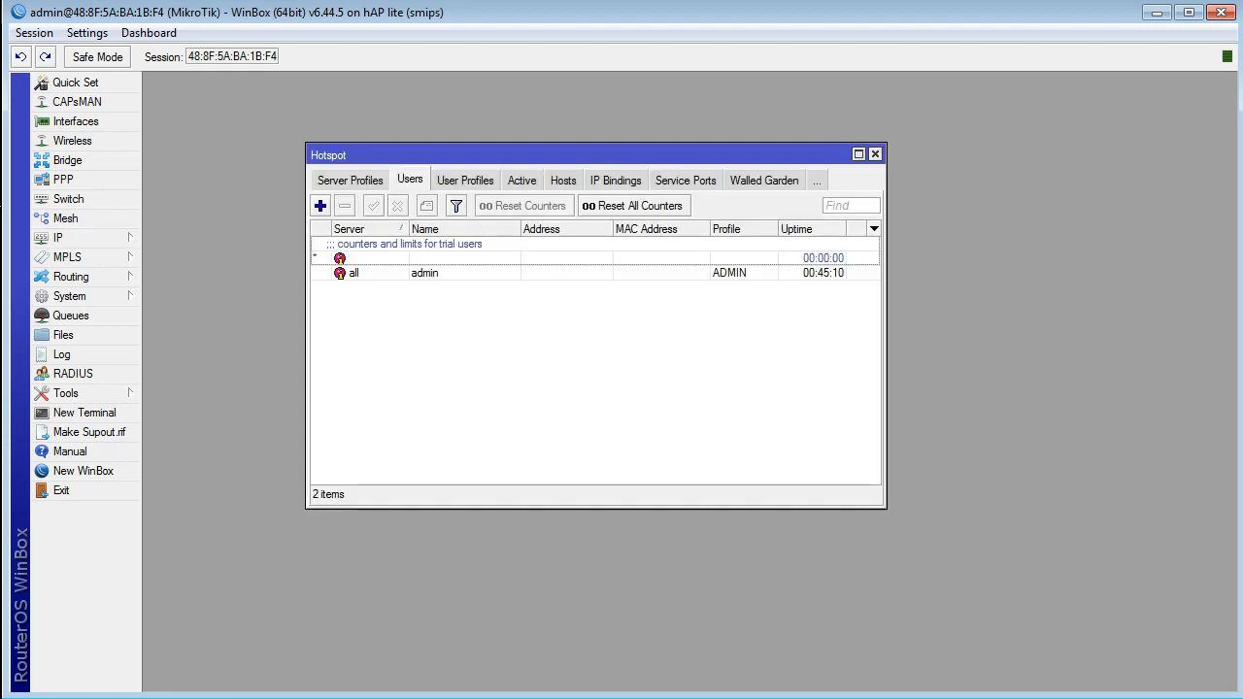
click(465, 181)
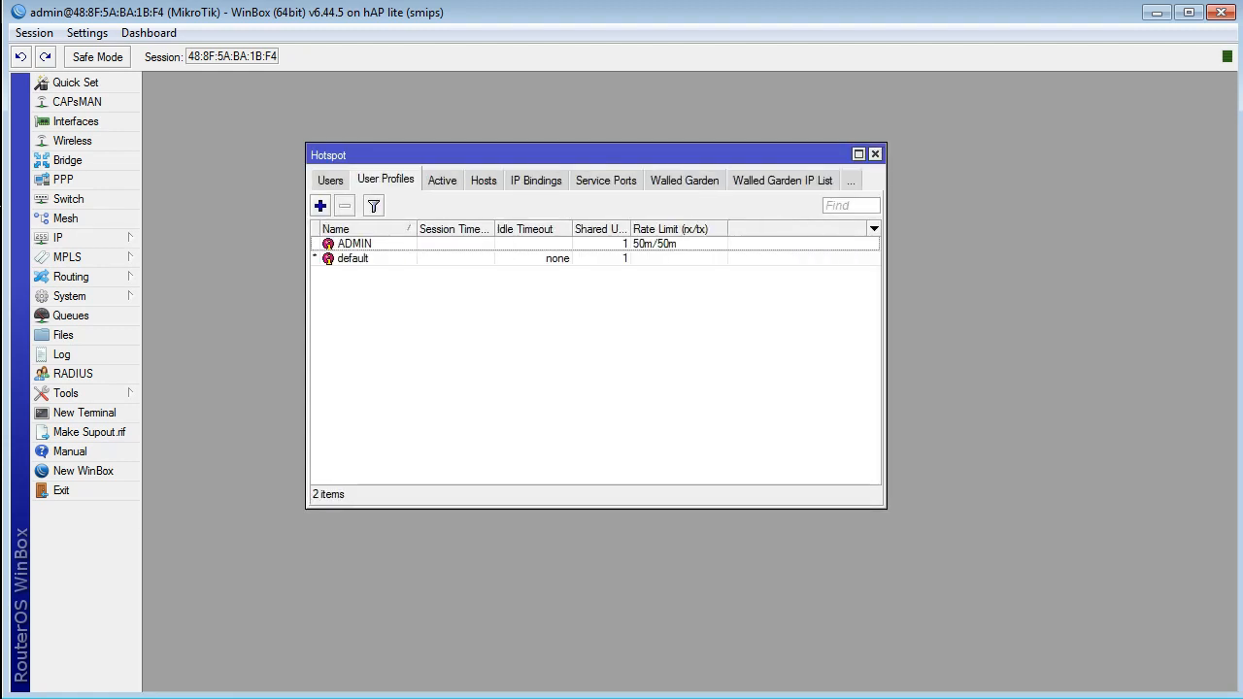
click(320, 205)
text(ANU)
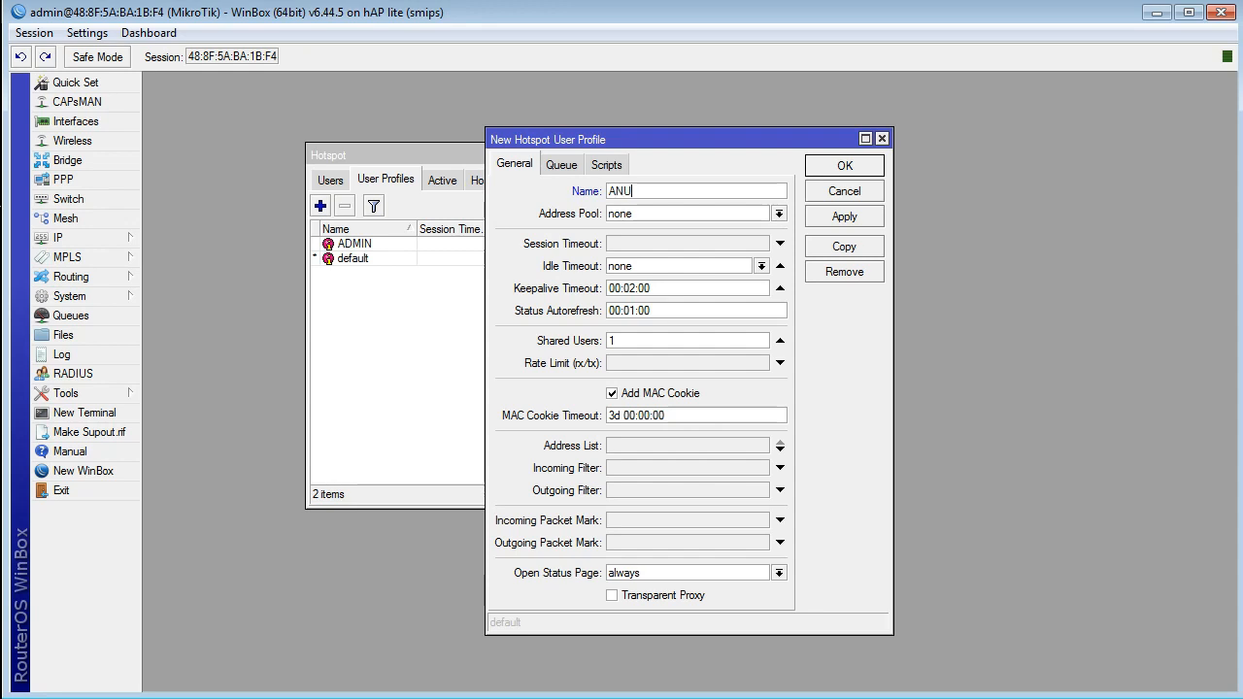
click(780, 265)
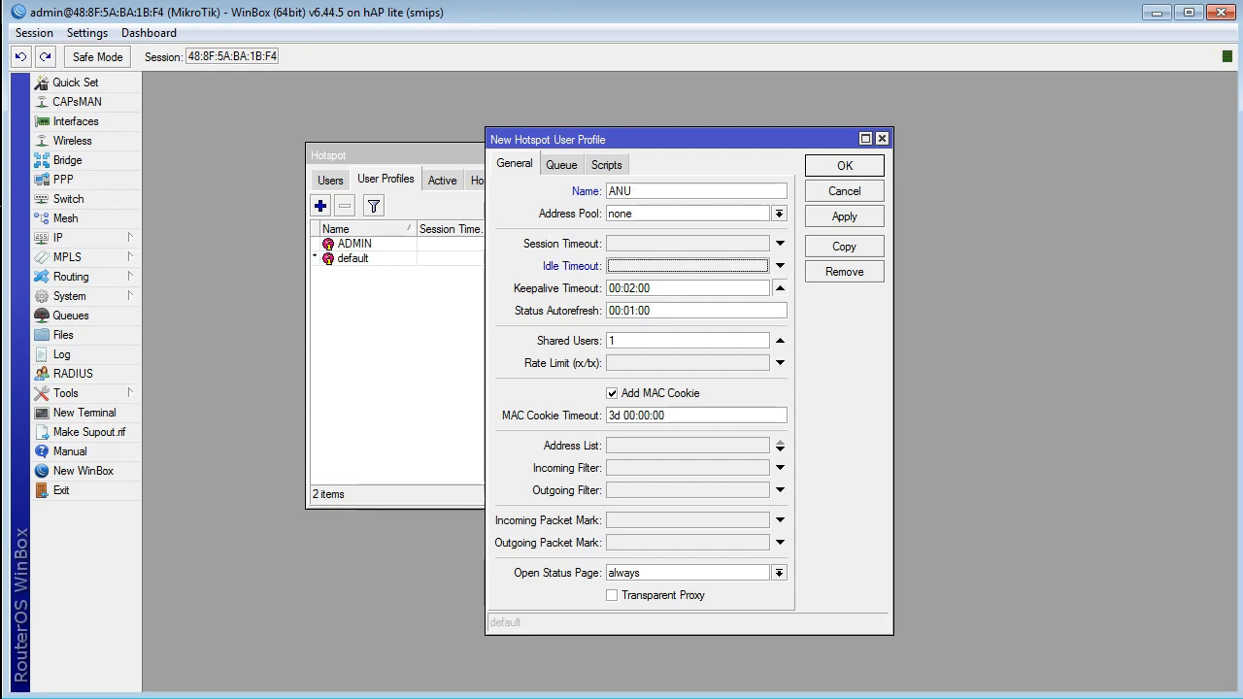
click(779, 288)
Step: Set the profile's shared users to 5 and, after checking the queue limits, its rate limit to 1m/2m
drag(626, 340, 126, 335)
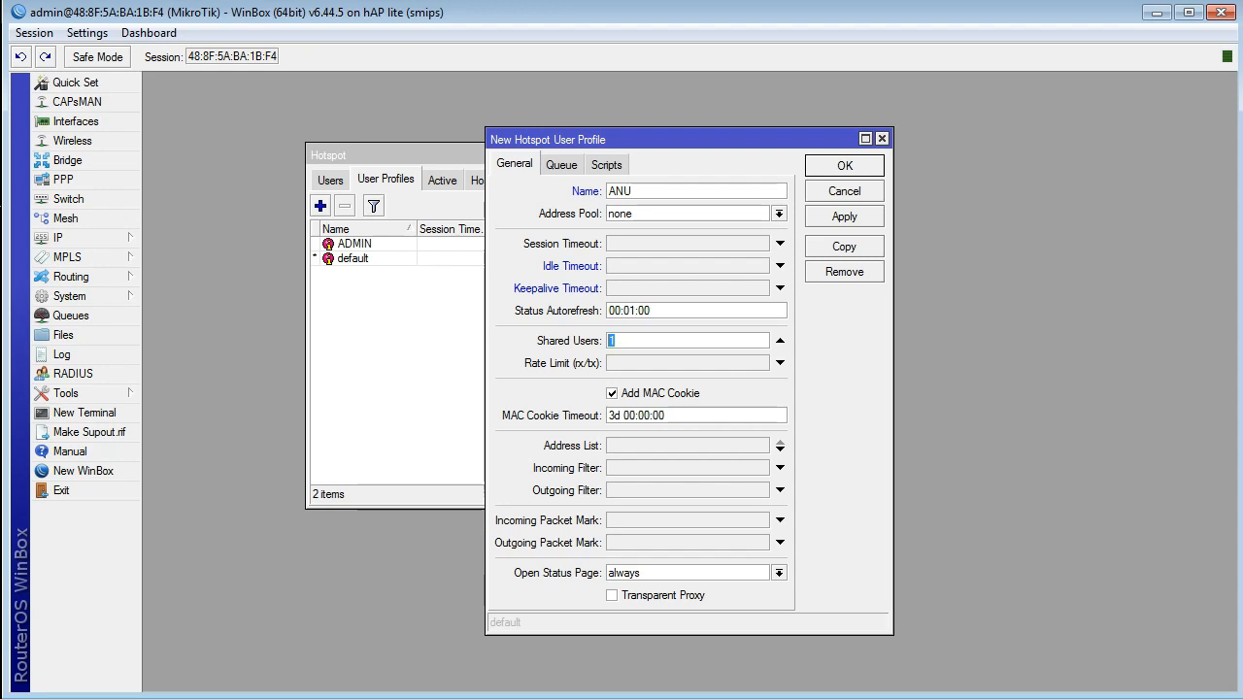
text(5)
key(Tab)
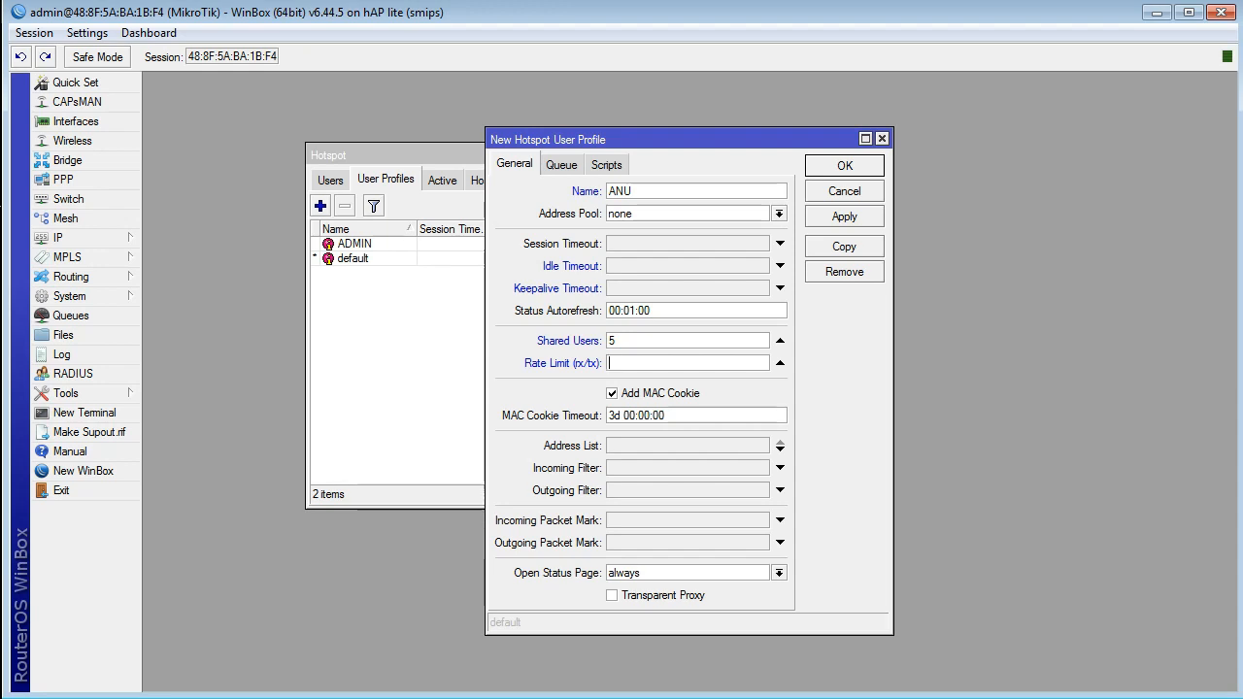
click(70, 316)
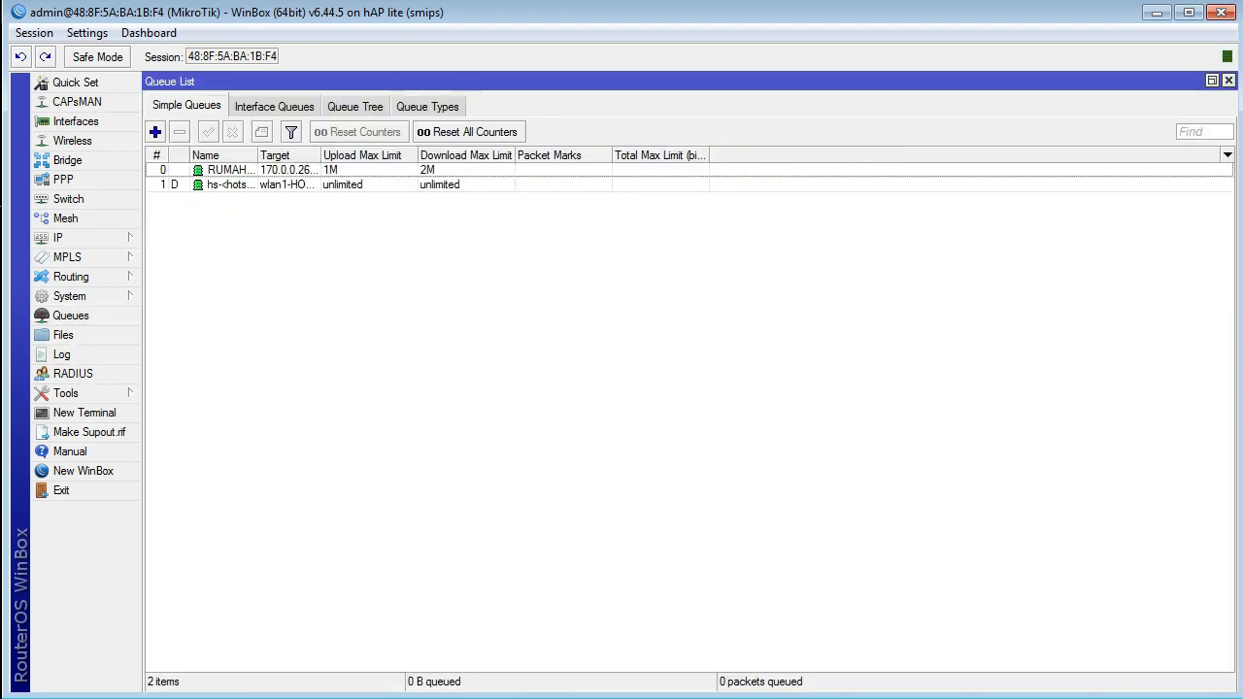
click(1228, 80)
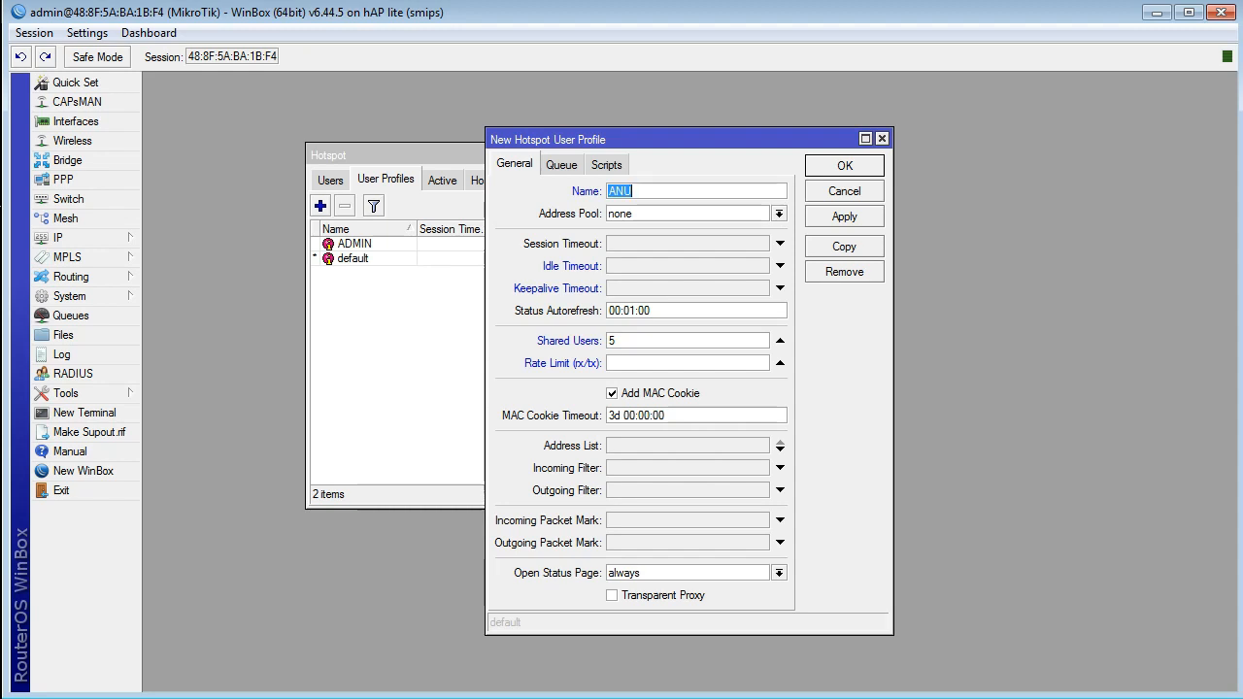
click(670, 363)
text(1m/2m)
Step: Assign pool_ANU as the profile's address pool and re-enable its keepalive timeout at 00:02:00
click(778, 214)
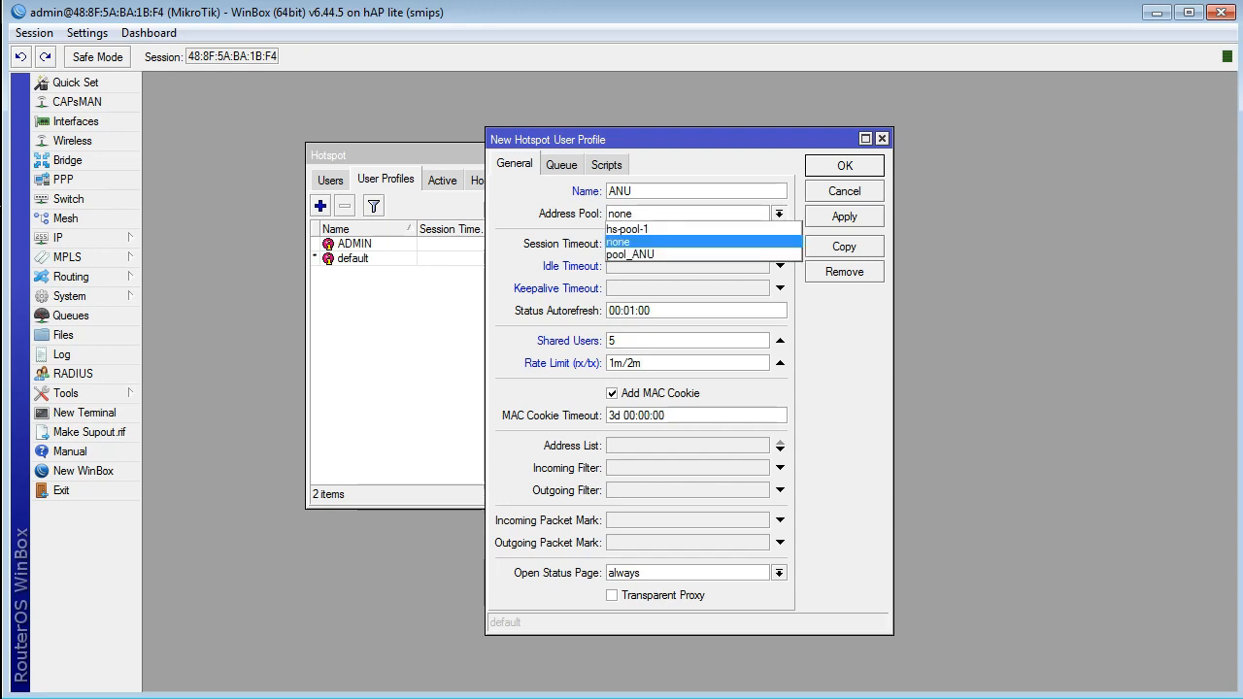
click(679, 255)
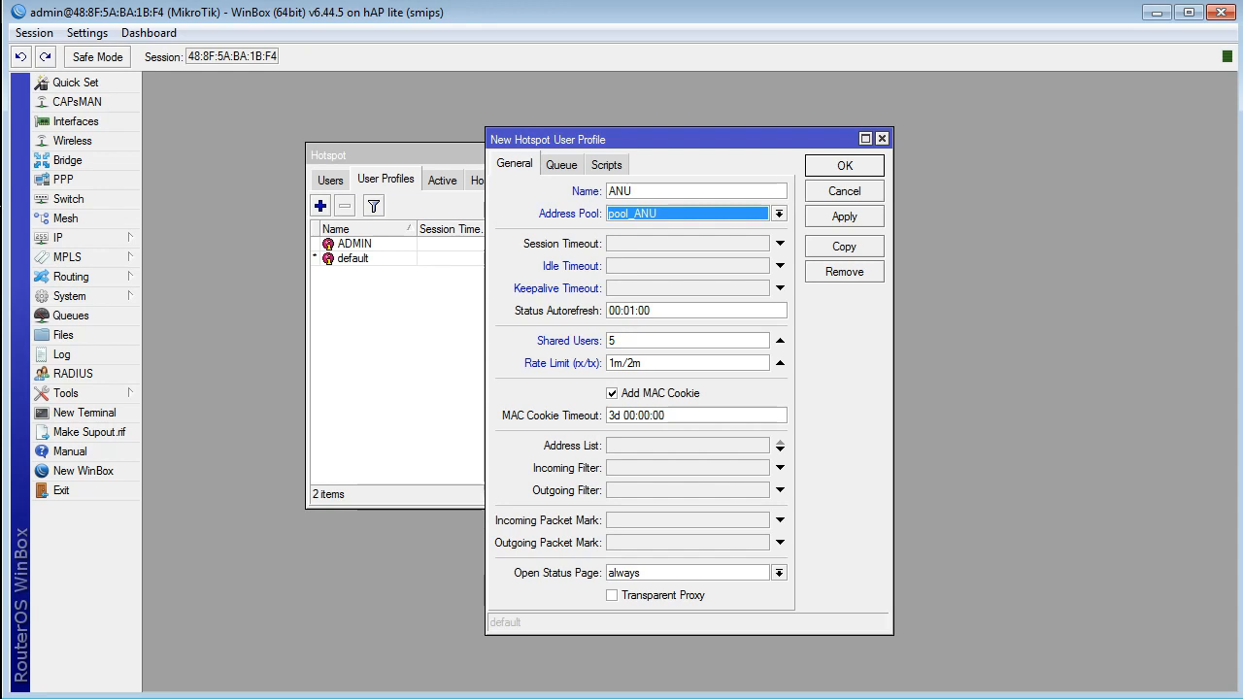
click(780, 288)
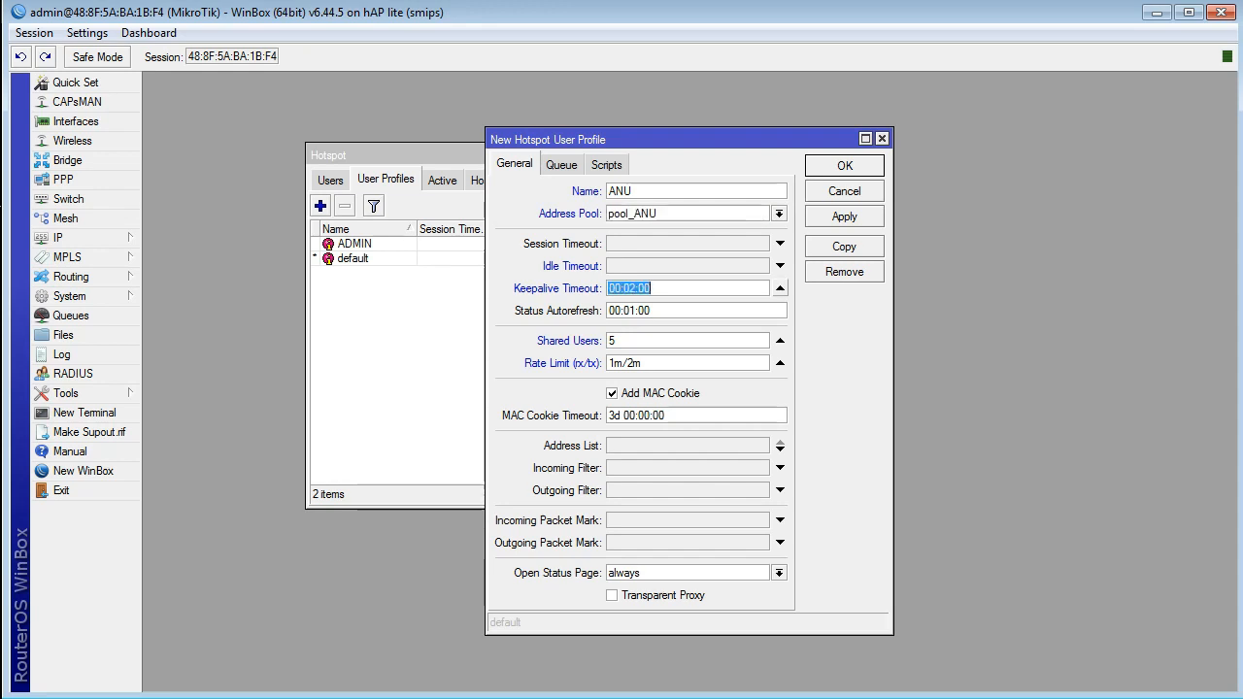
Step: Set RUMAH ANU as the profile's parent queue, check it in the queue list, and save the profile
click(561, 164)
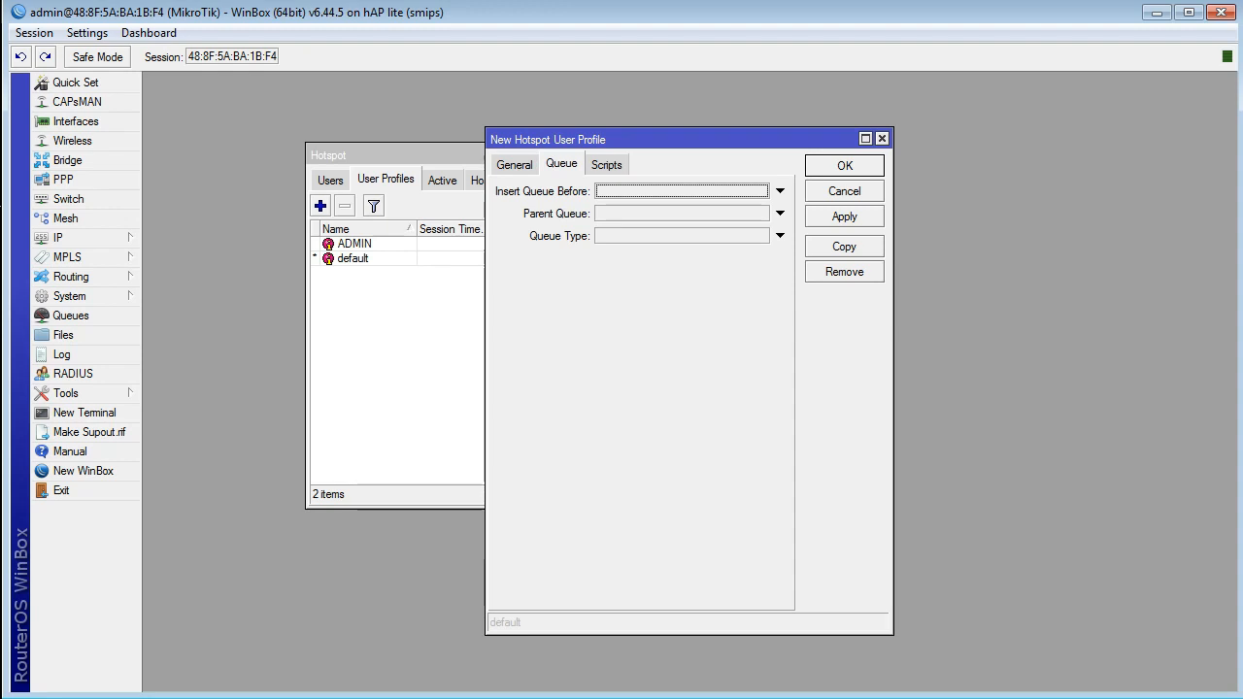
click(780, 213)
click(762, 214)
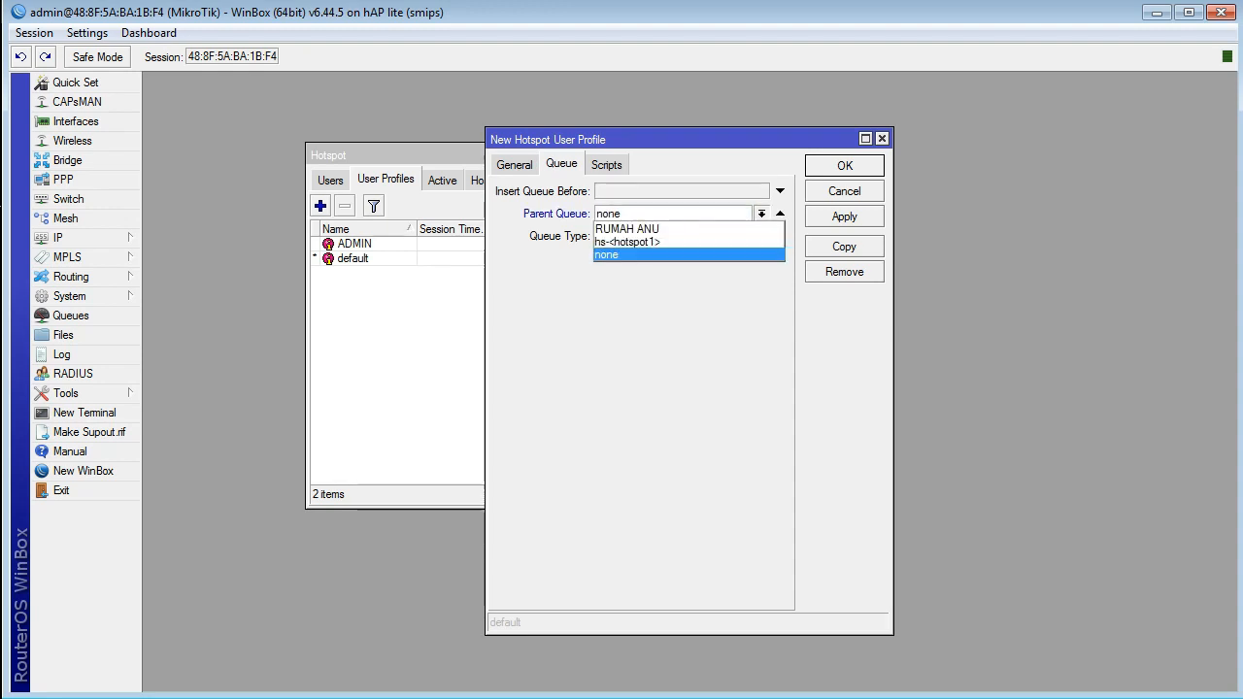
click(627, 229)
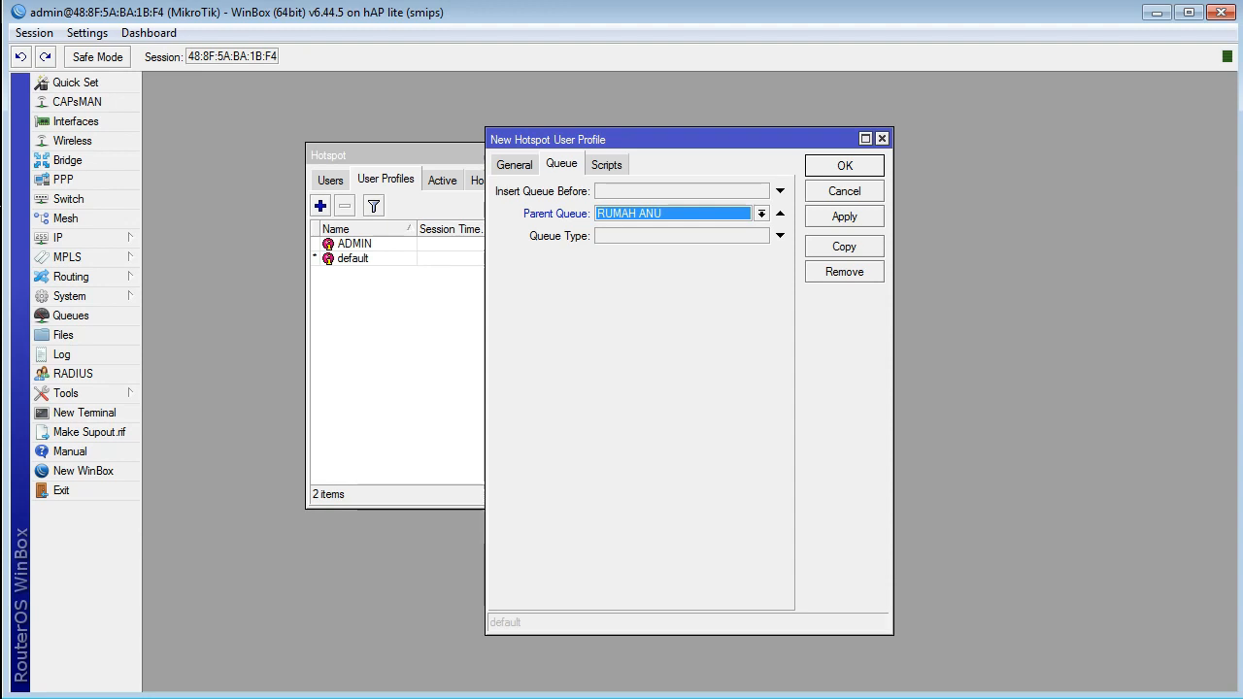
click(70, 315)
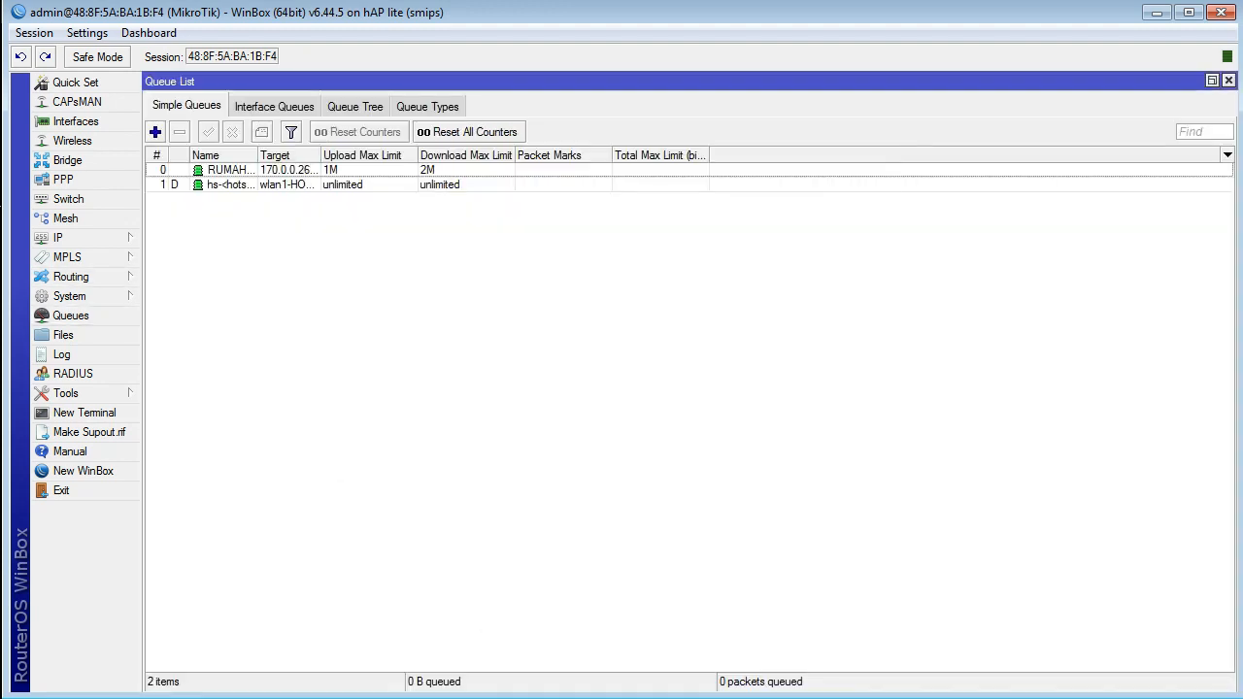
click(1228, 80)
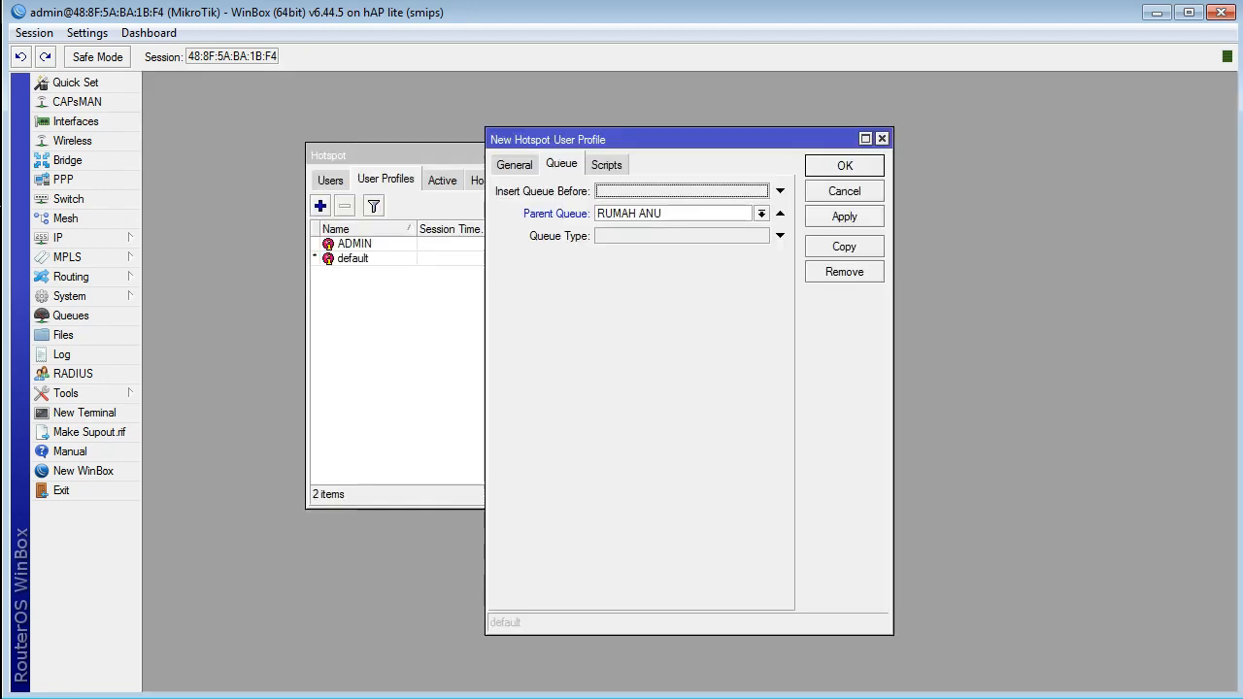
click(845, 166)
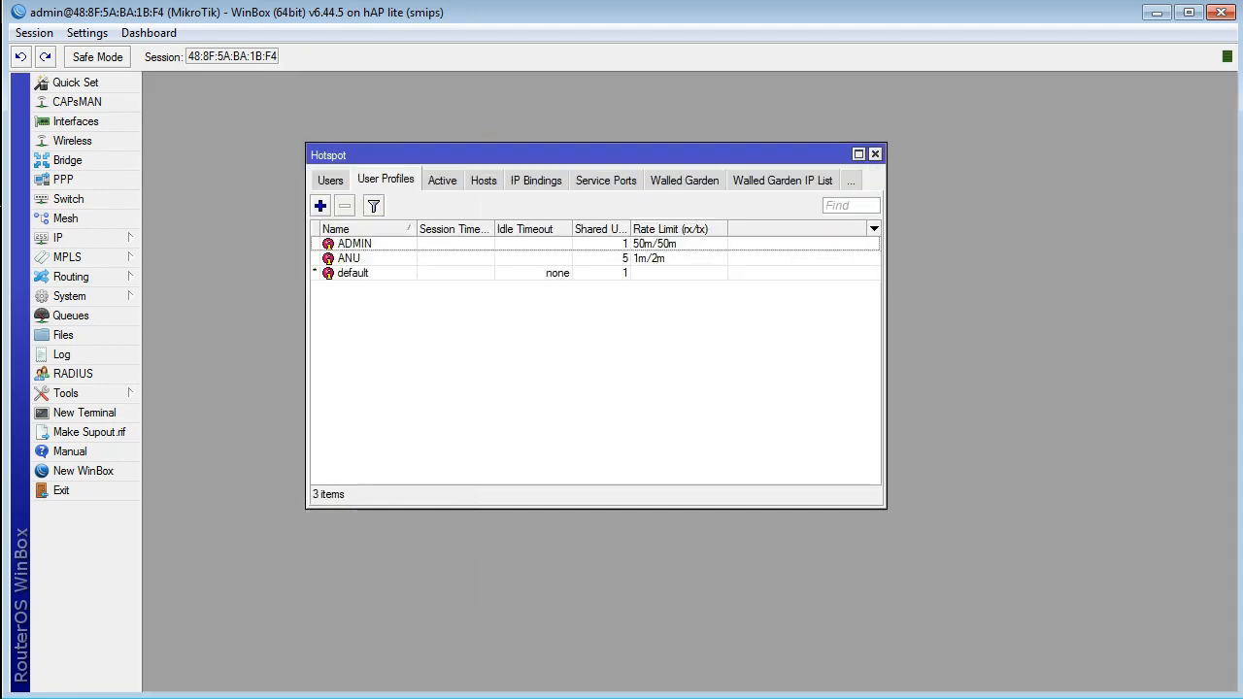
Step: Start a new hotspot user named anu, enter the user's password, and assign the ANU profile
click(330, 181)
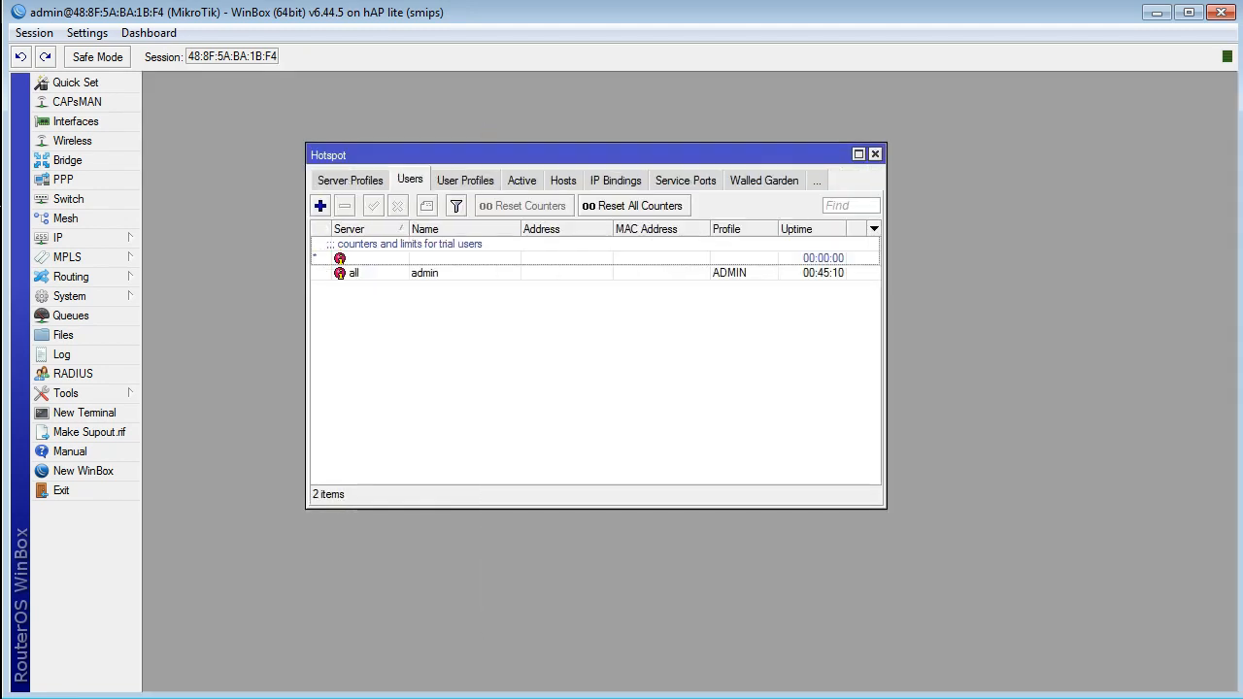
click(321, 205)
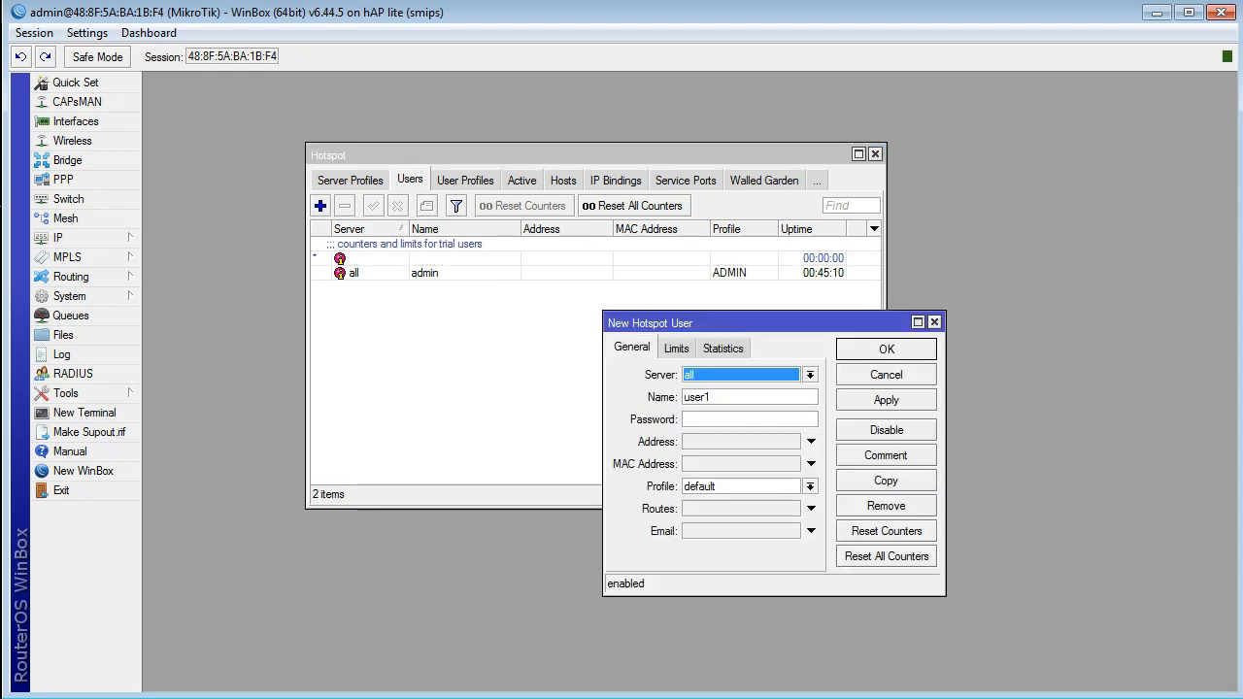
key(Tab)
key(Right)
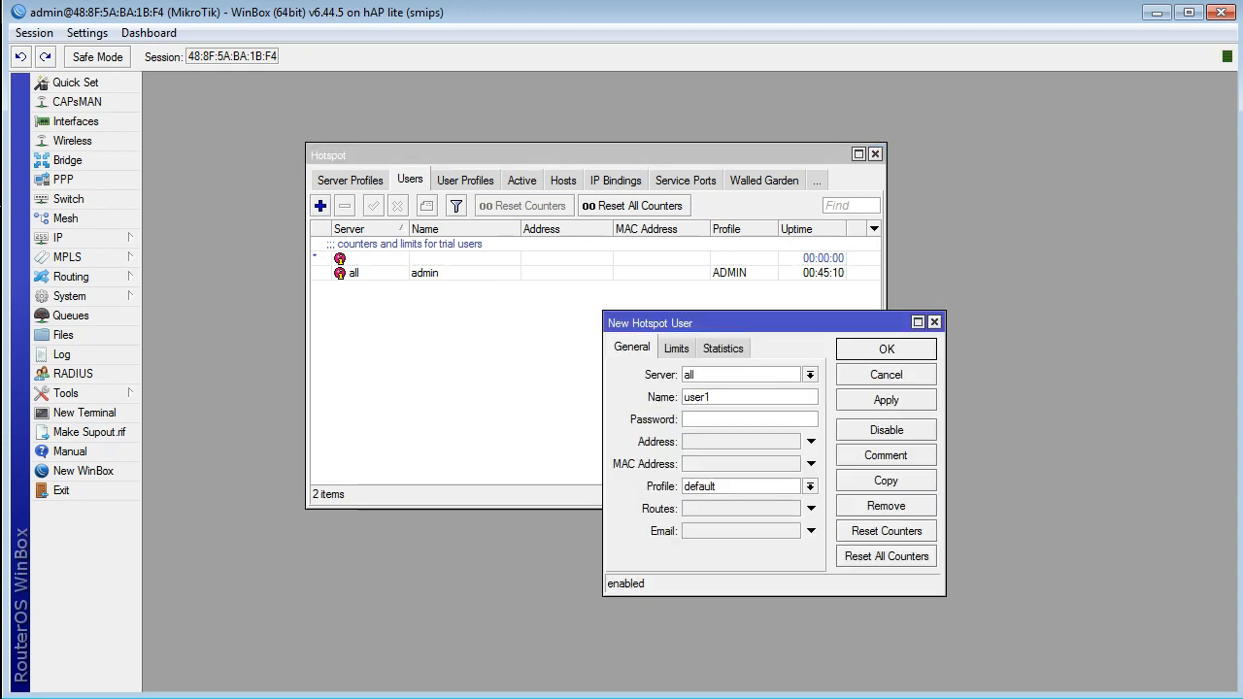
key(ctrl+a)
text(anu)
text(000)
click(810, 487)
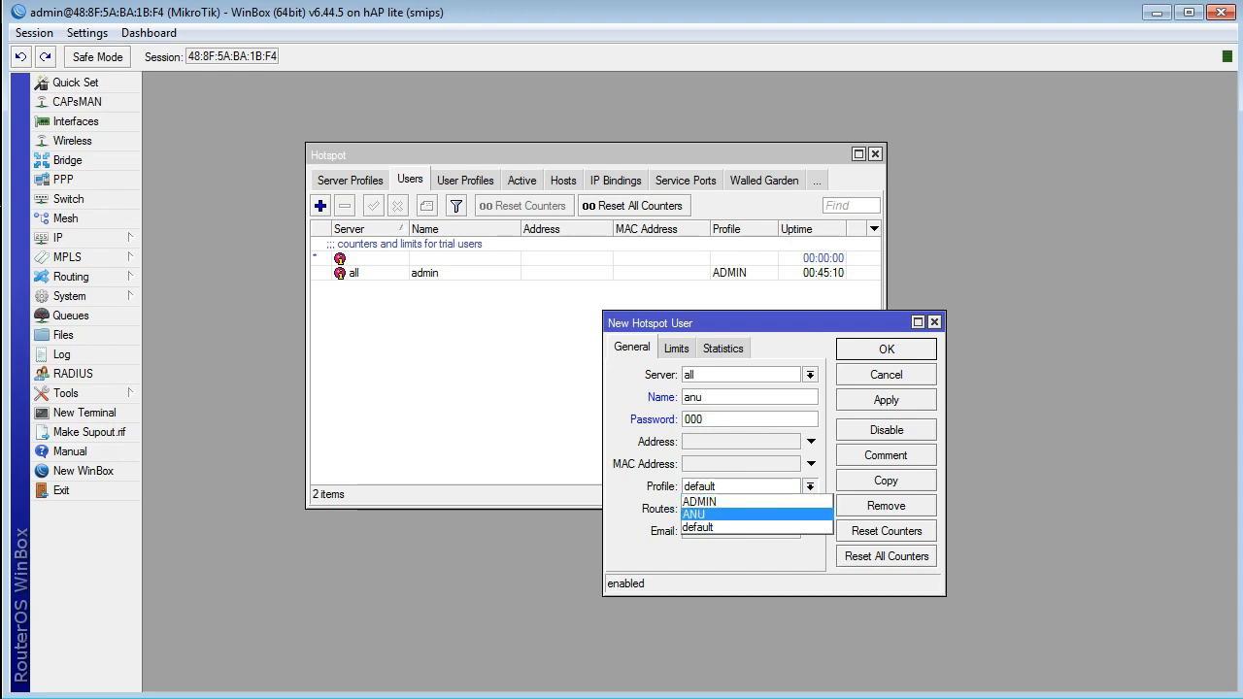
key(Return)
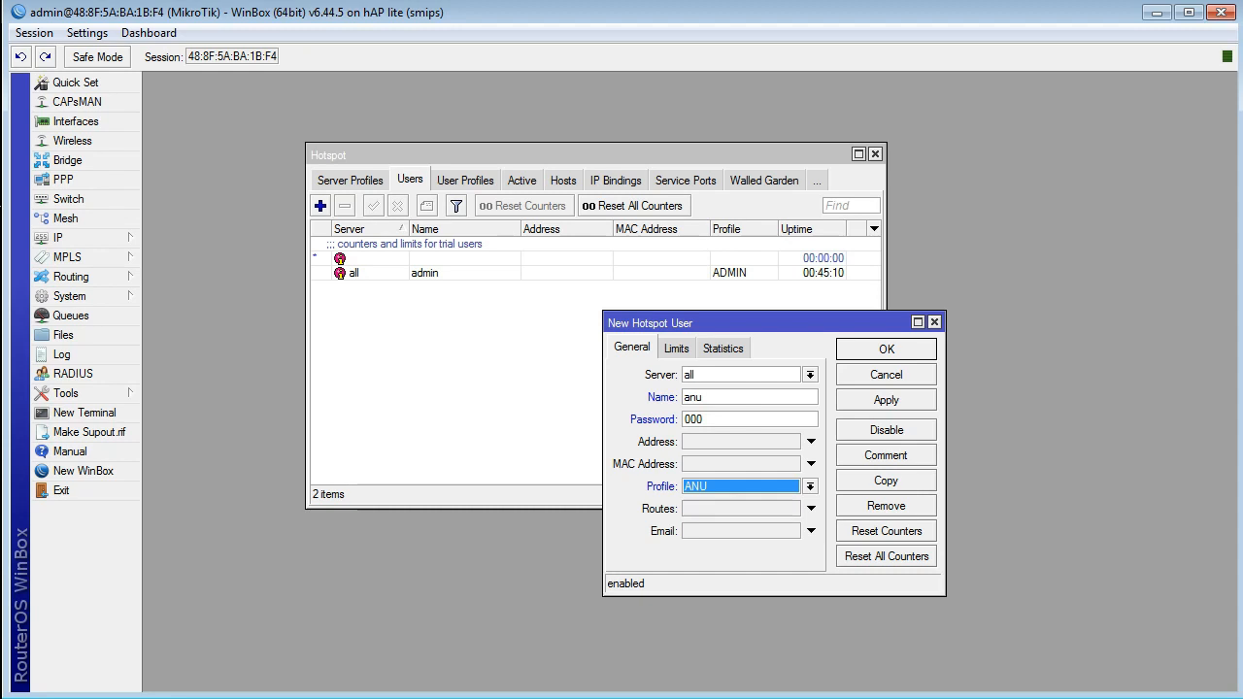
Step: Add the comment "Sampai 3 Mei" to the new hotspot user
drag(762, 323, 565, 253)
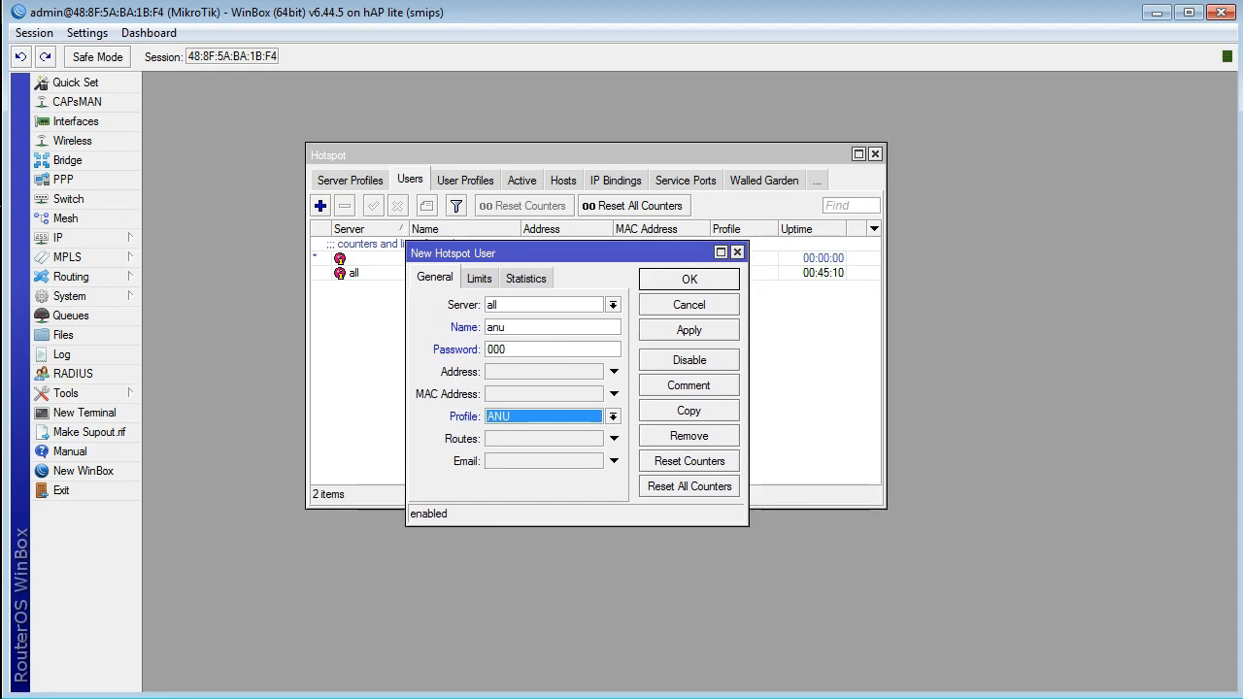
drag(515, 327, 486, 328)
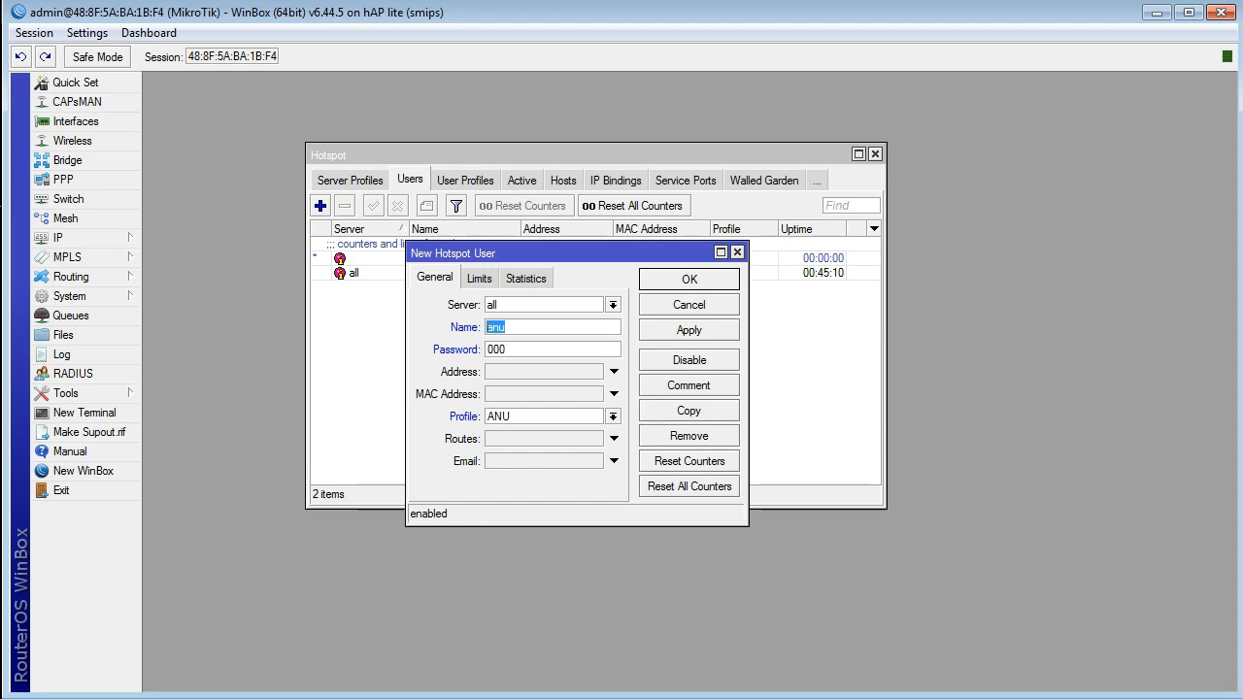
key(ctrl+m)
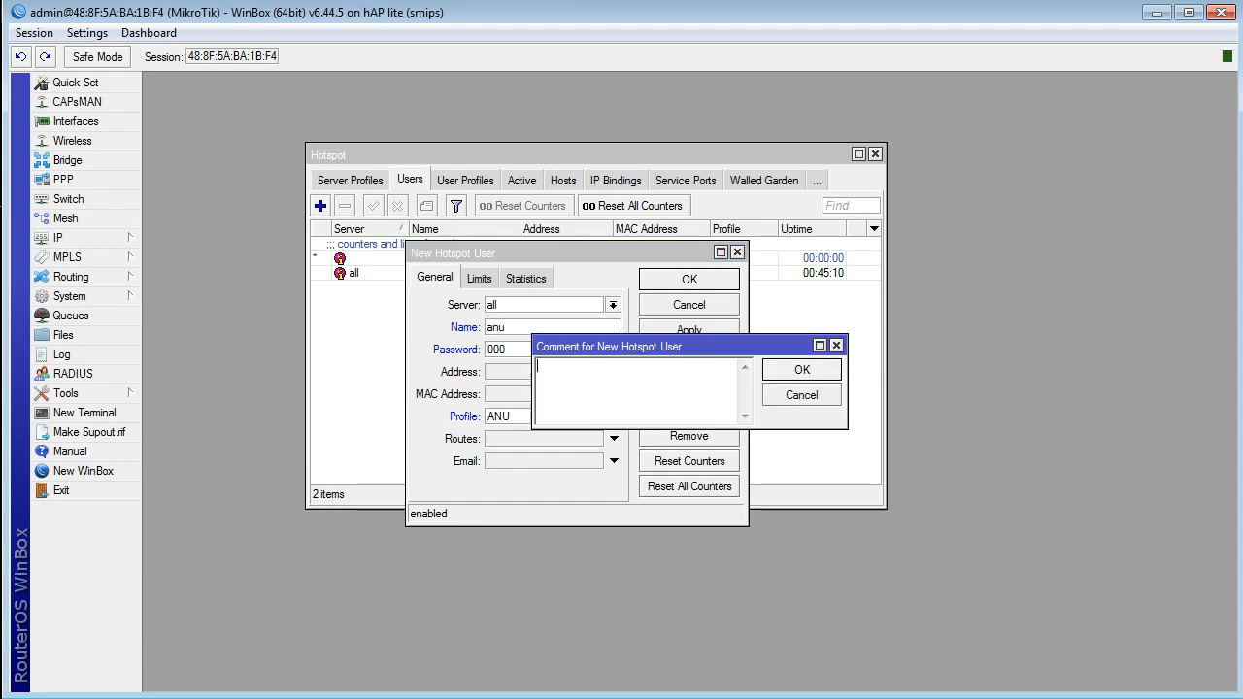
text(Sampai)
text(3Mei)
click(801, 369)
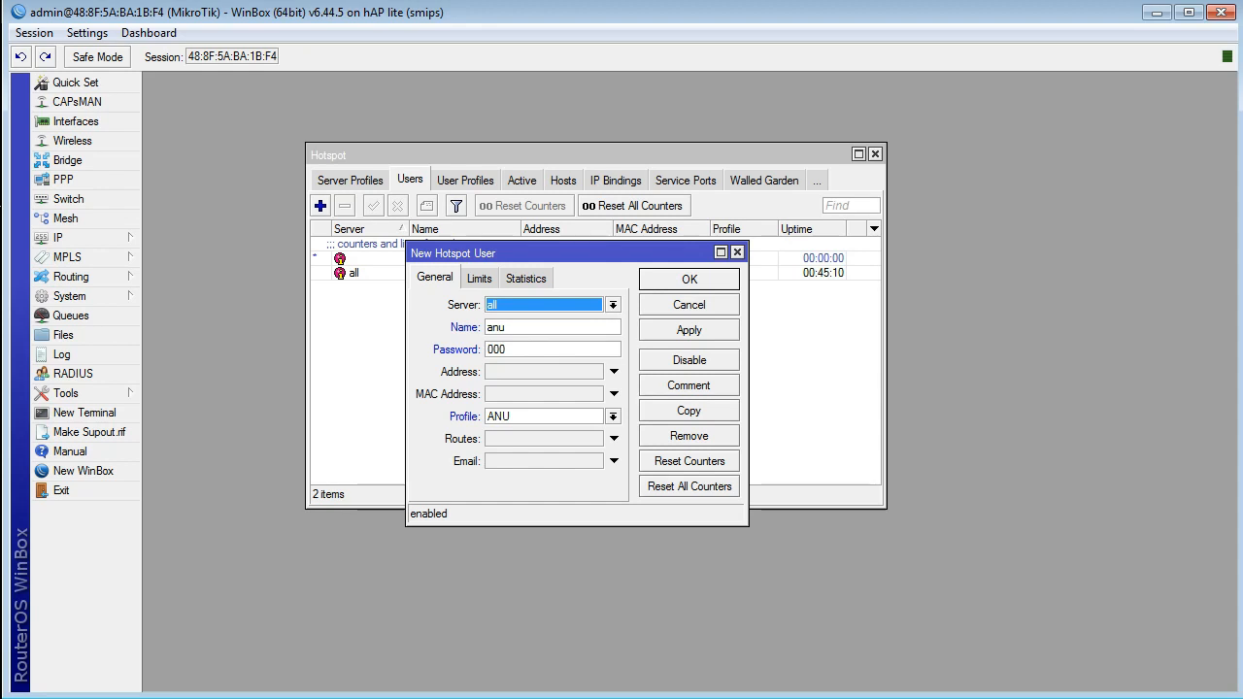
Step: Save the new hotspot user and display the hotspot user profiles
key(Return)
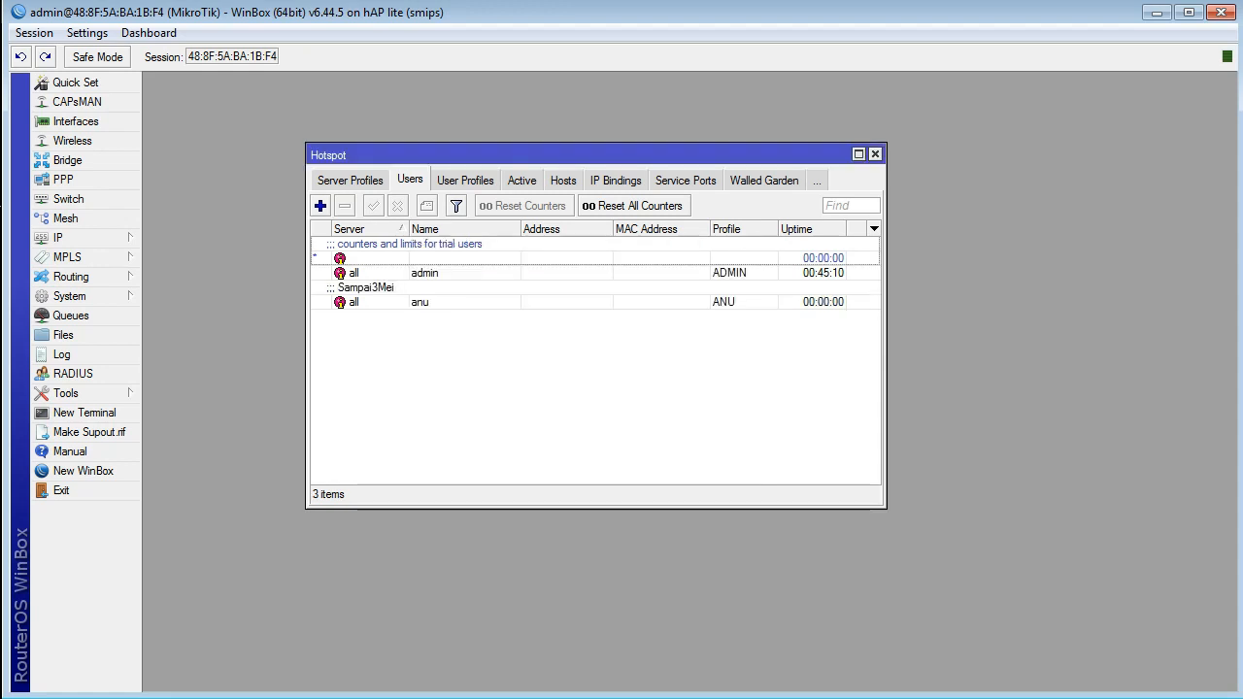
click(465, 180)
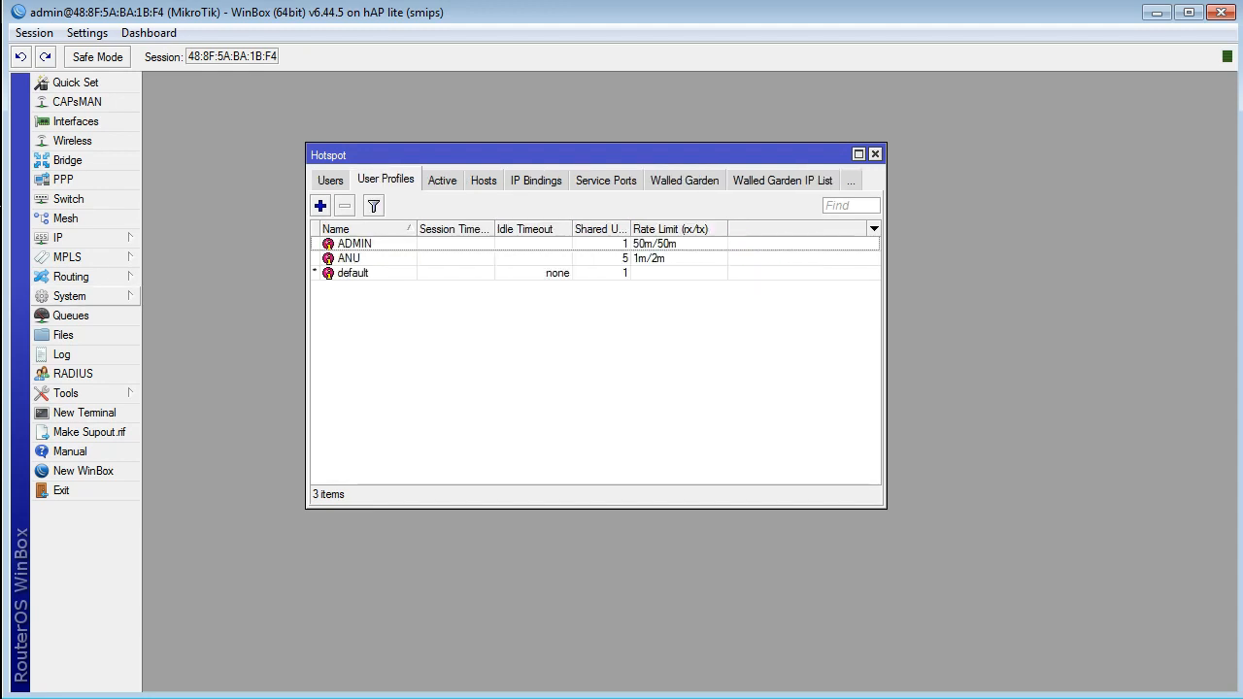
Step: Open the simple queues list, arrange it beside the Hotspot window, and display the active hotspot sessions
click(69, 315)
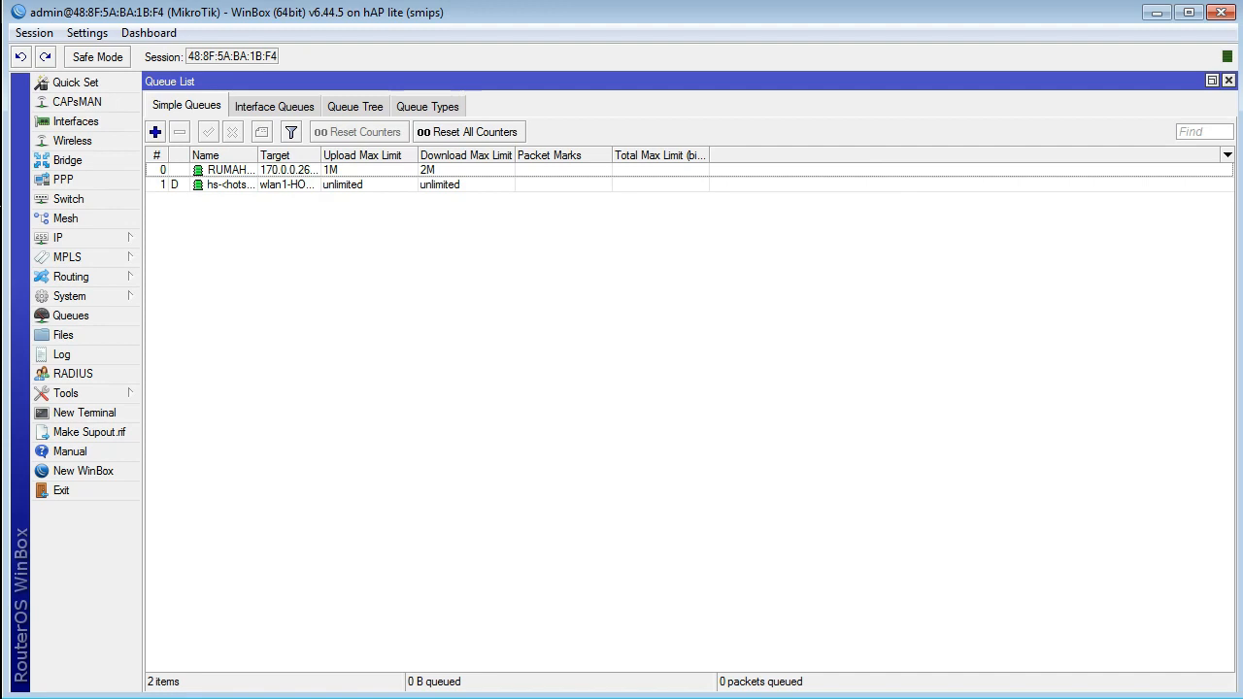
click(1211, 81)
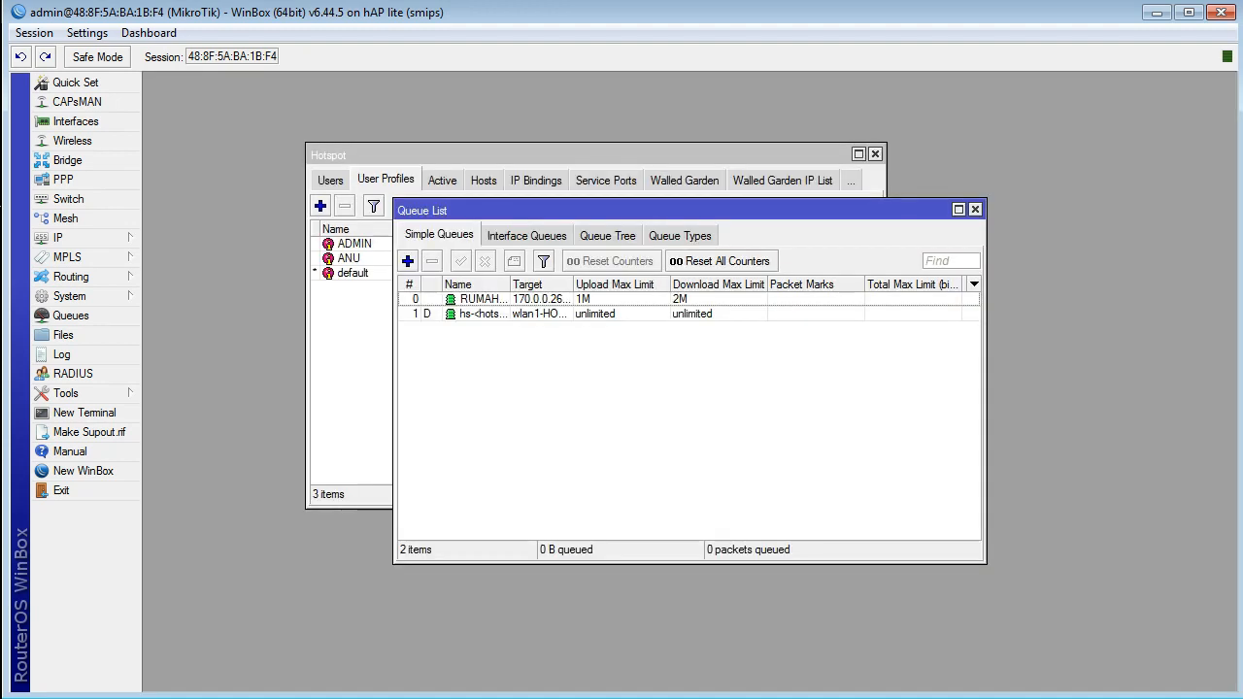
drag(743, 211, 1189, 295)
drag(582, 155, 424, 94)
drag(990, 295, 912, 223)
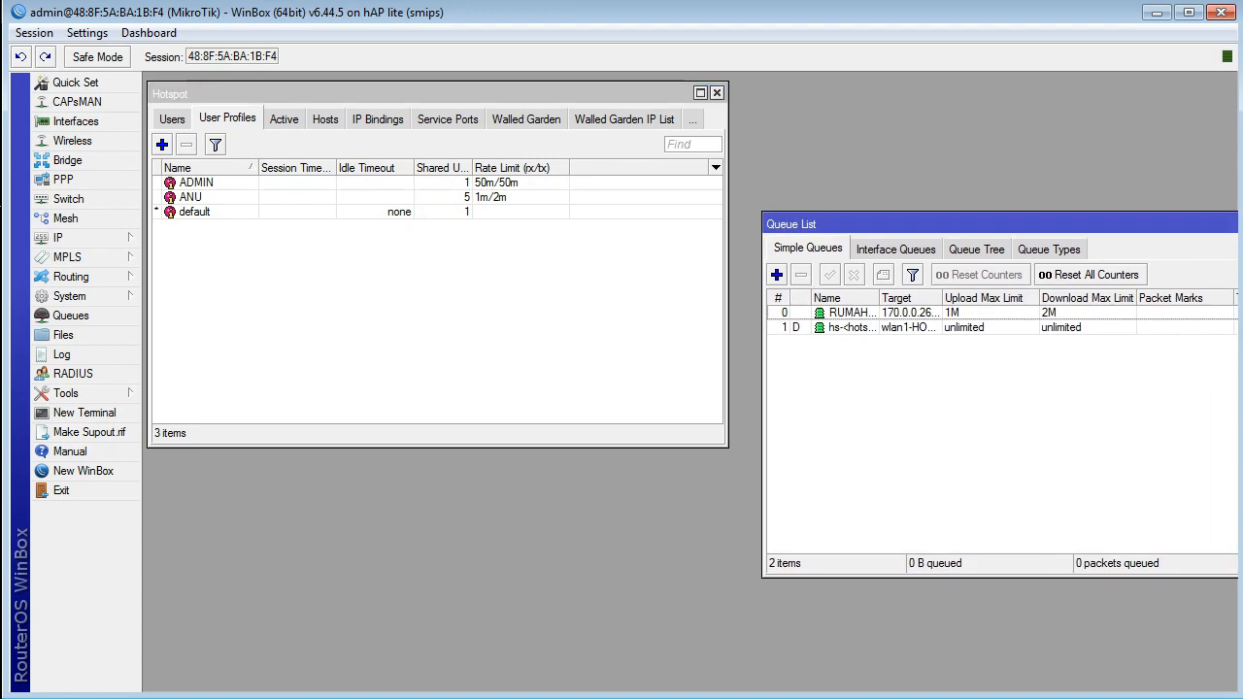
click(284, 118)
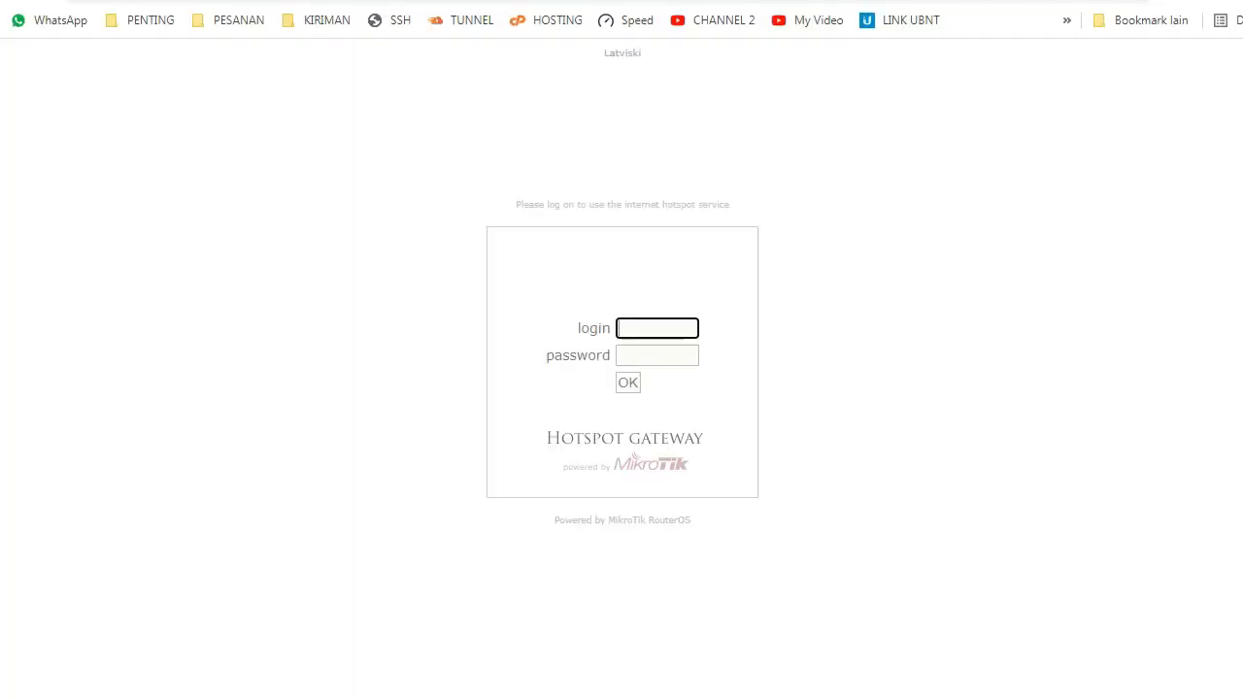
Step: Switch to the browser and log in to the hotspot gateway page as anu with the account password
text(anu)
key(Tab)
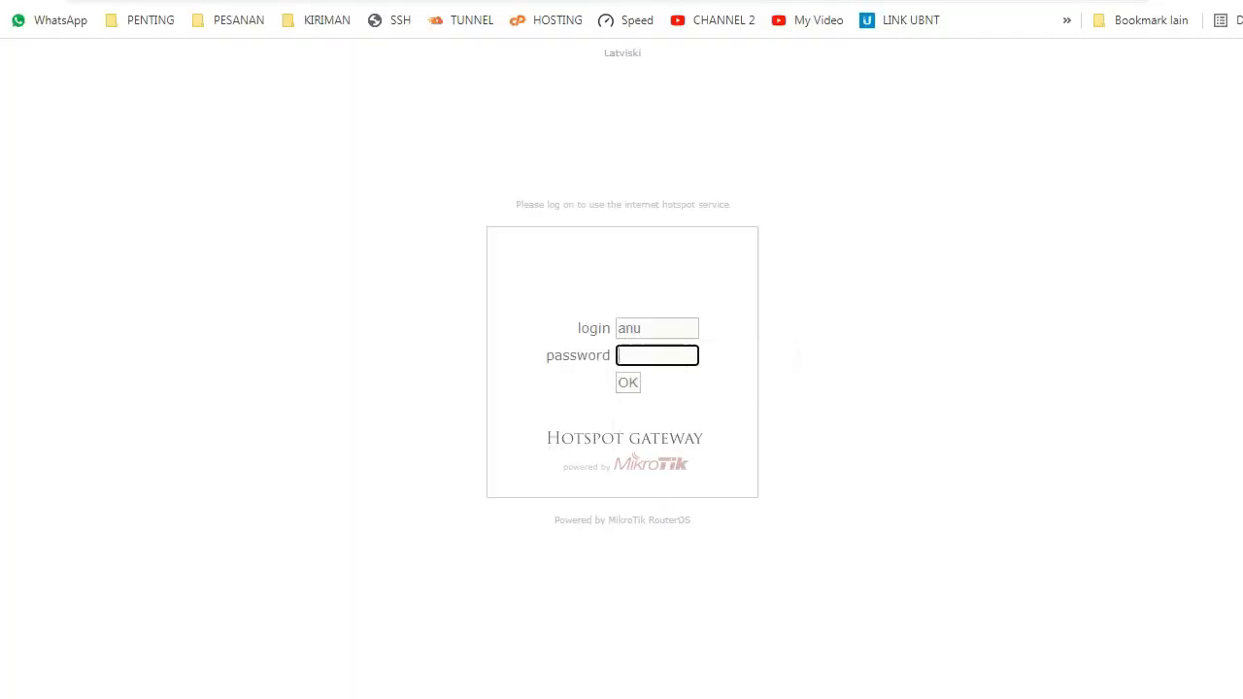
text(12)
key(Return)
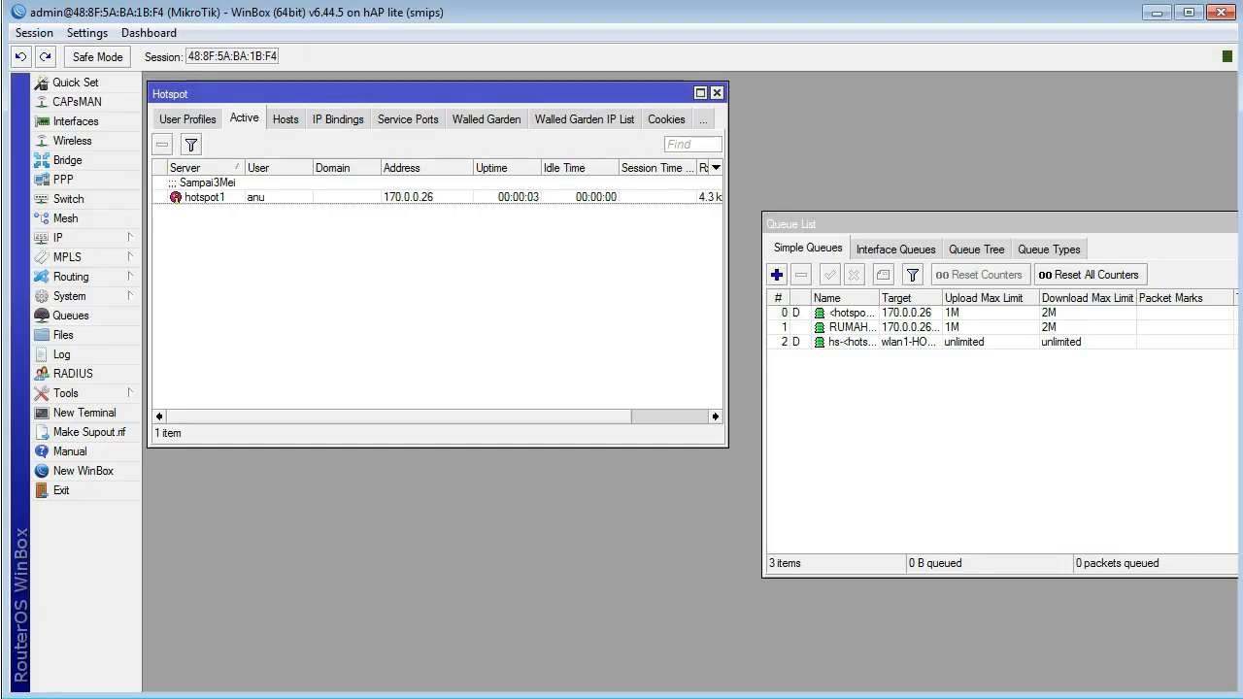
Step: Switch to WinBox, sort the simple queues by name to group child queues under their parent, and widen the Name column
click(779, 298)
drag(874, 224, 690, 189)
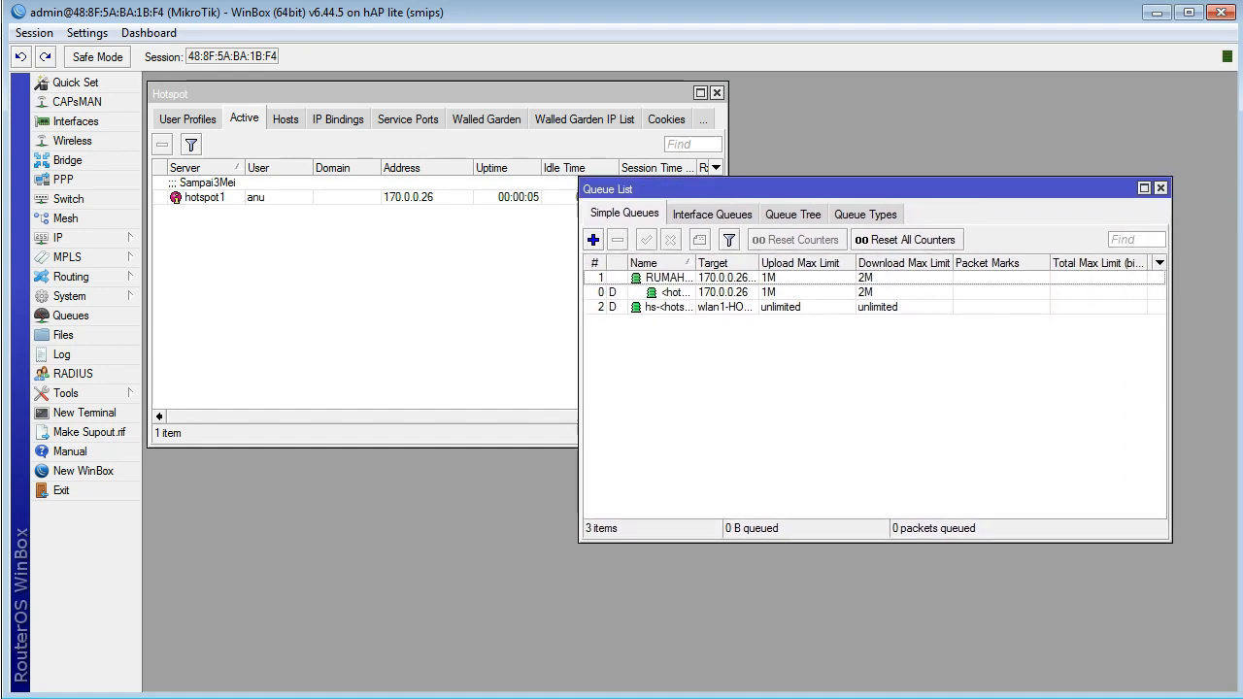
click(725, 263)
drag(695, 263, 864, 263)
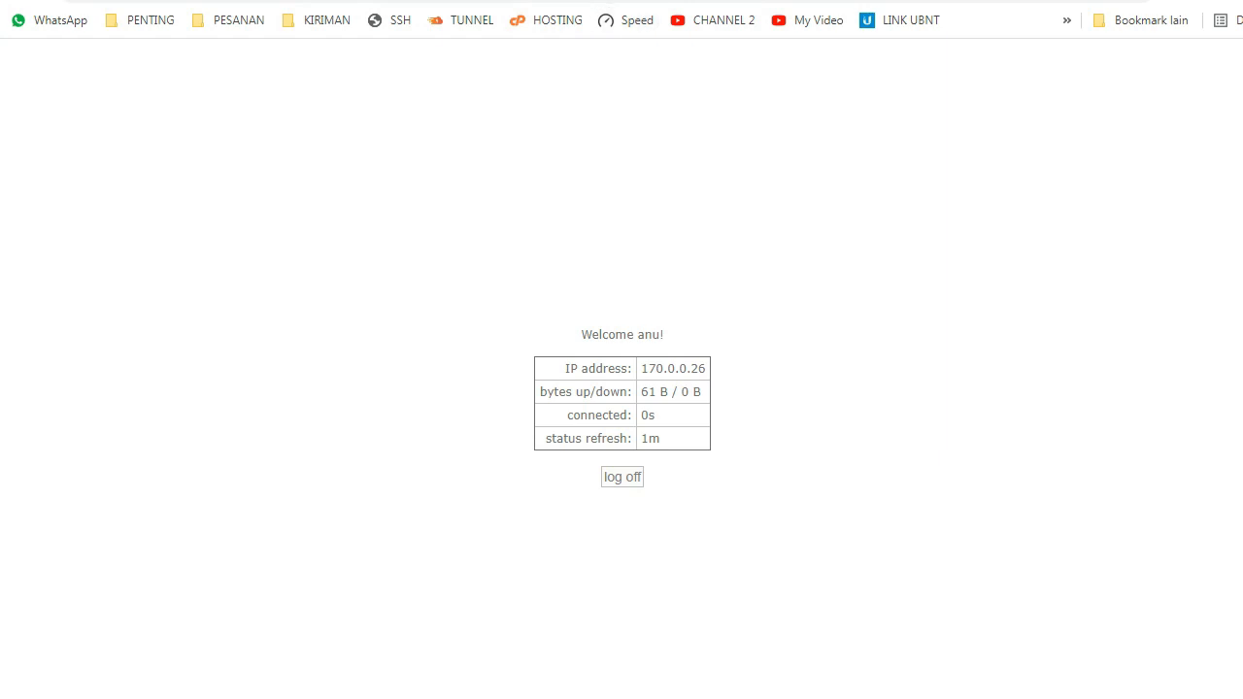
Step: Check the ping output and the computer's network connections, and run a Speedtest in the browser
key(alt+Tab)
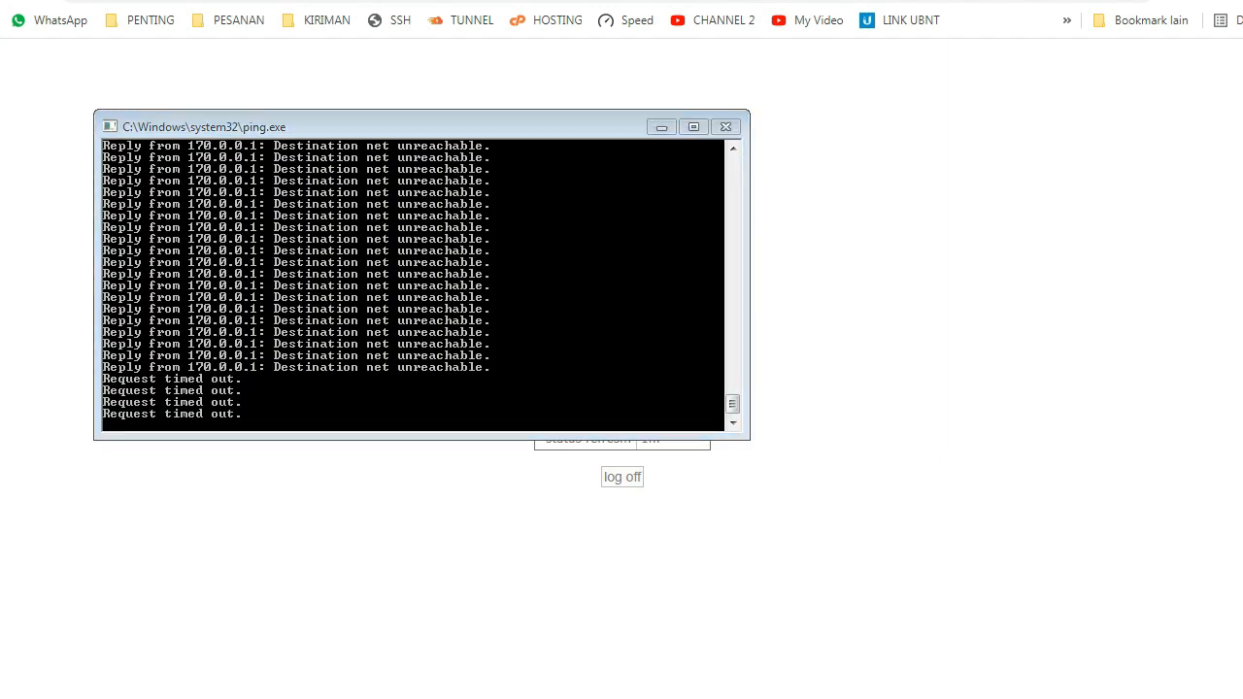
key(alt+Tab)
click(1242, 698)
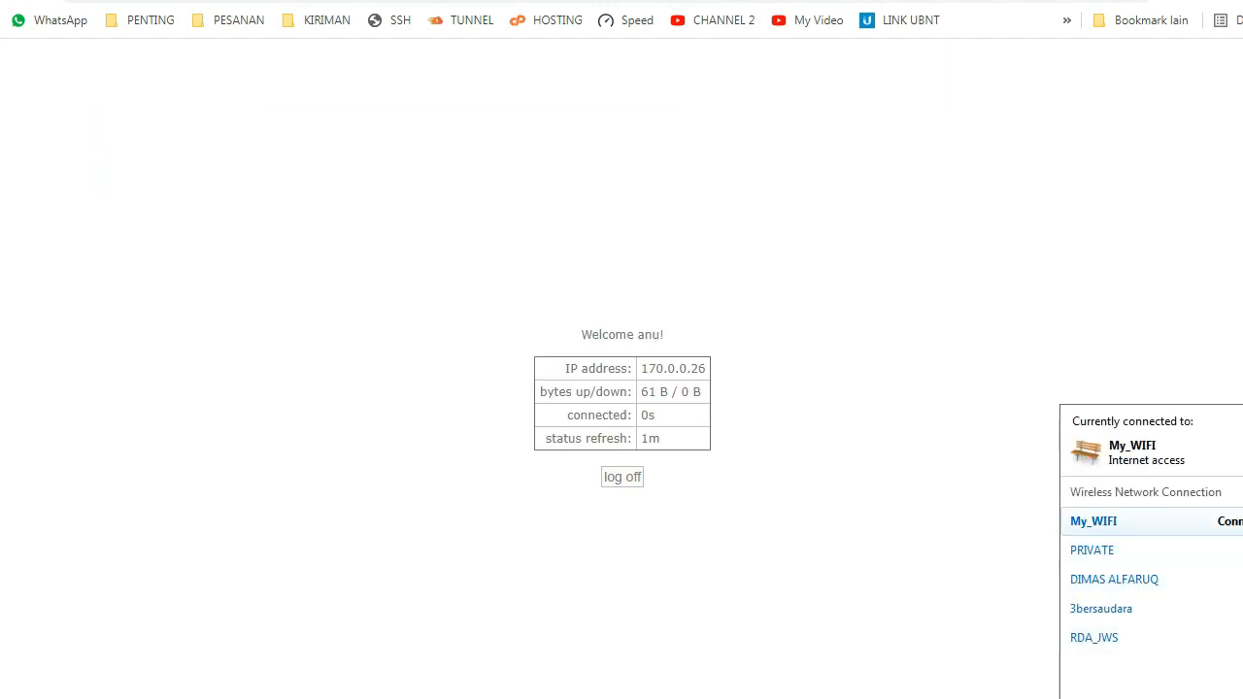
click(1233, 521)
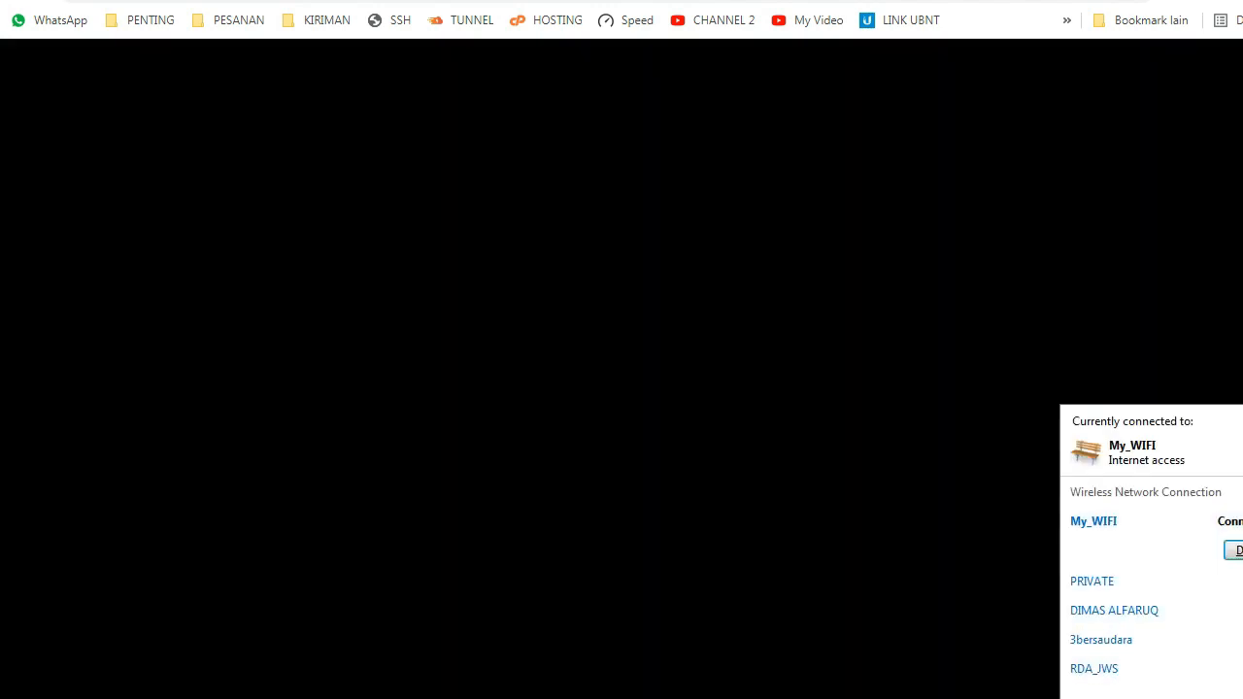
click(1200, 698)
click(454, 250)
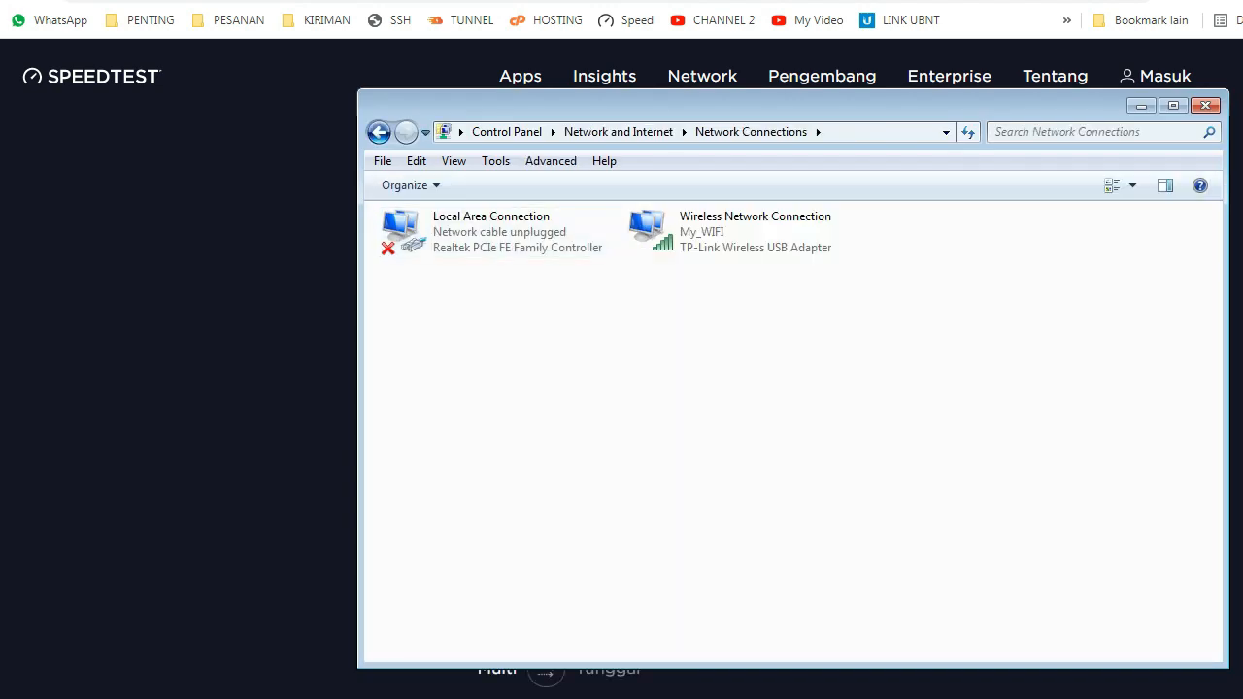
click(1206, 103)
click(546, 395)
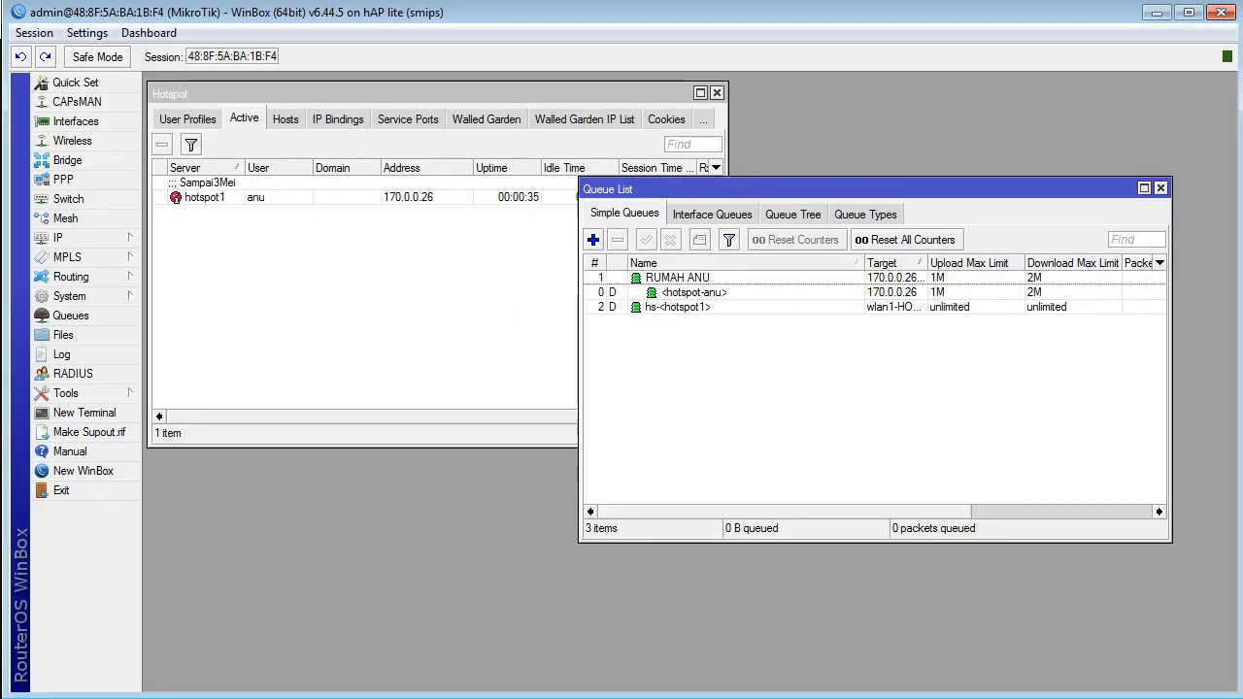
Step: Enlarge the Queue List window in WinBox and add the Download Avg. Rate column, keeping the active sessions in view
drag(777, 189, 506, 193)
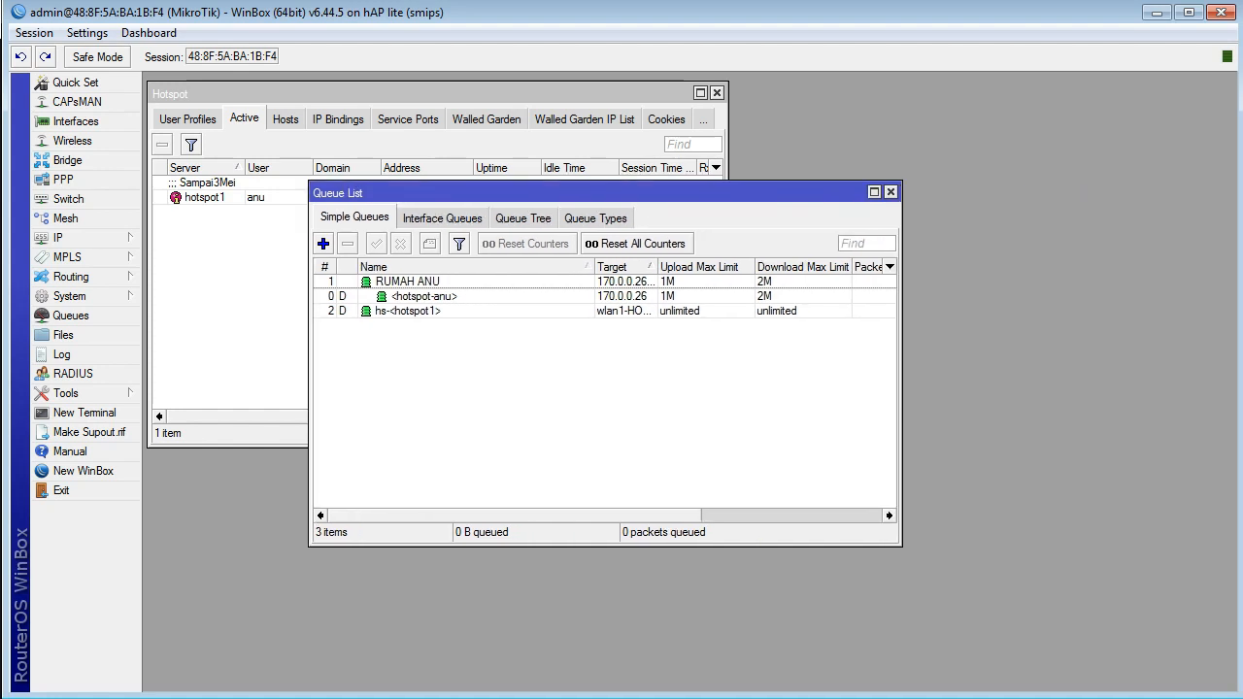
drag(901, 354, 1235, 353)
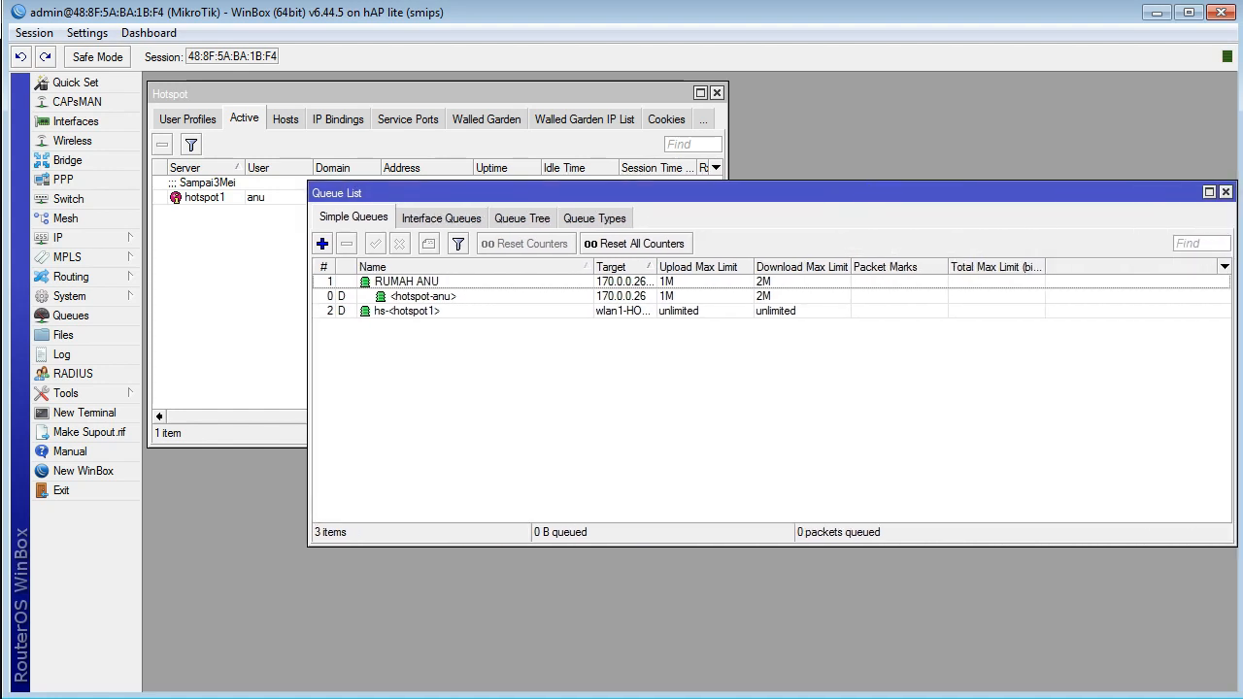
right_click(895, 354)
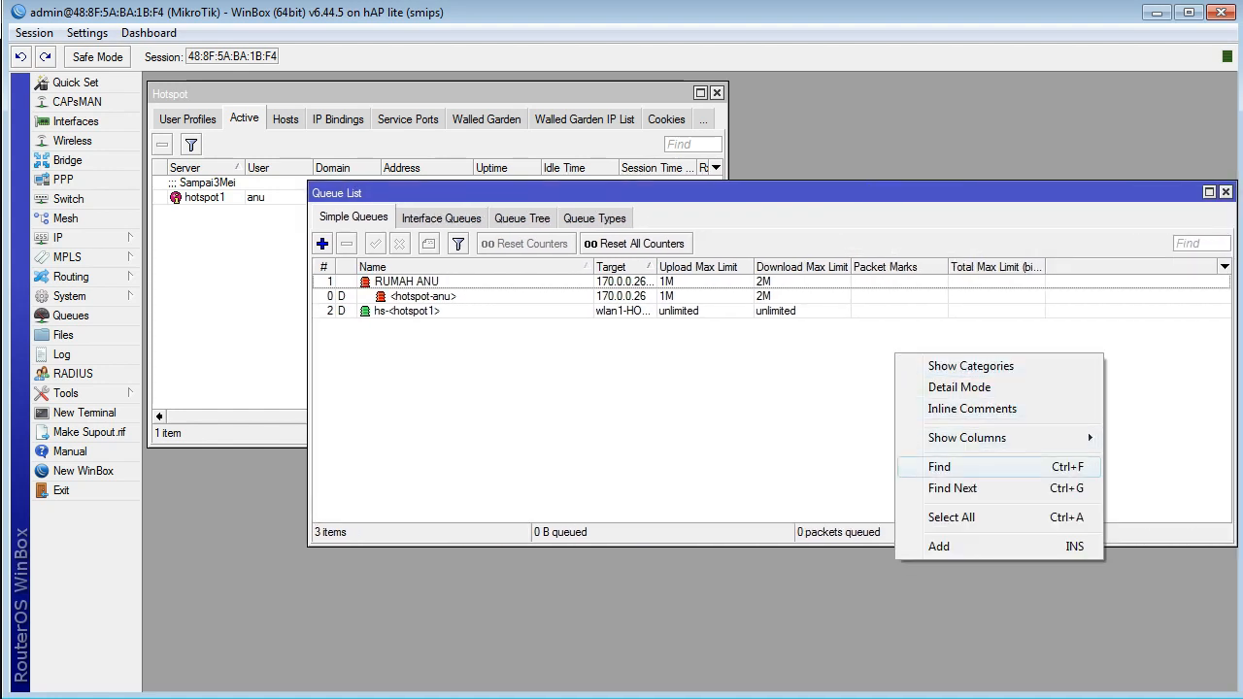
key(Escape)
right_click(812, 386)
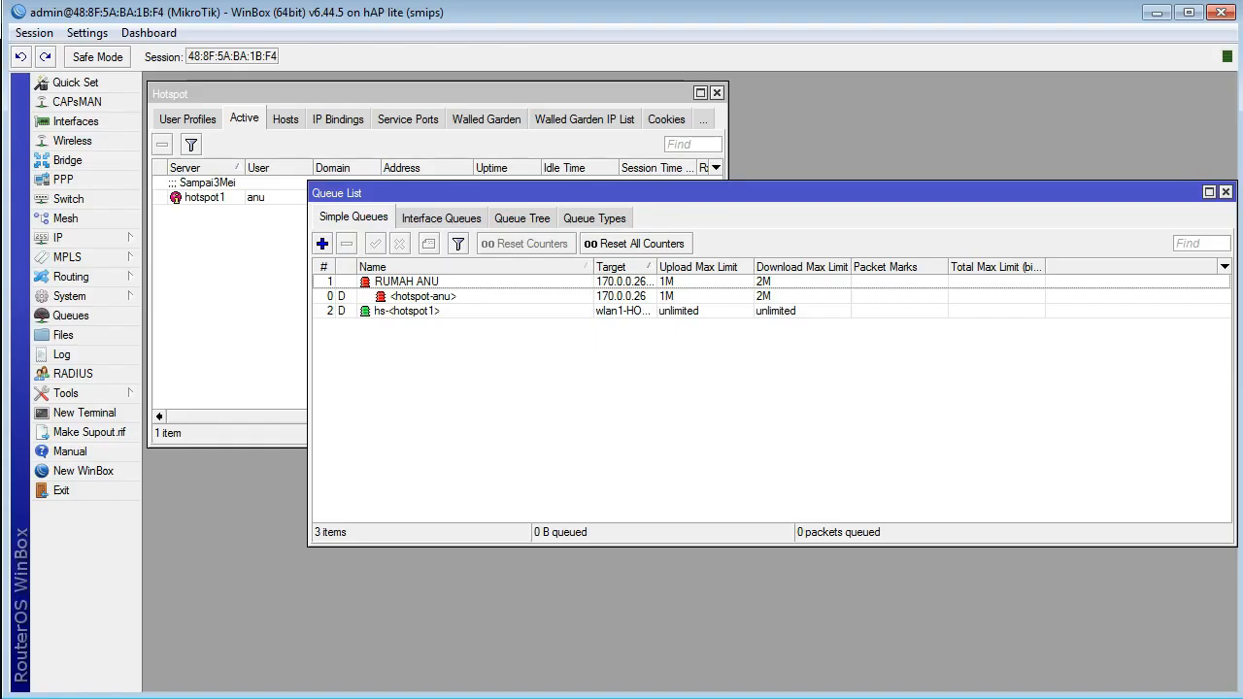
mouse_move(814, 445)
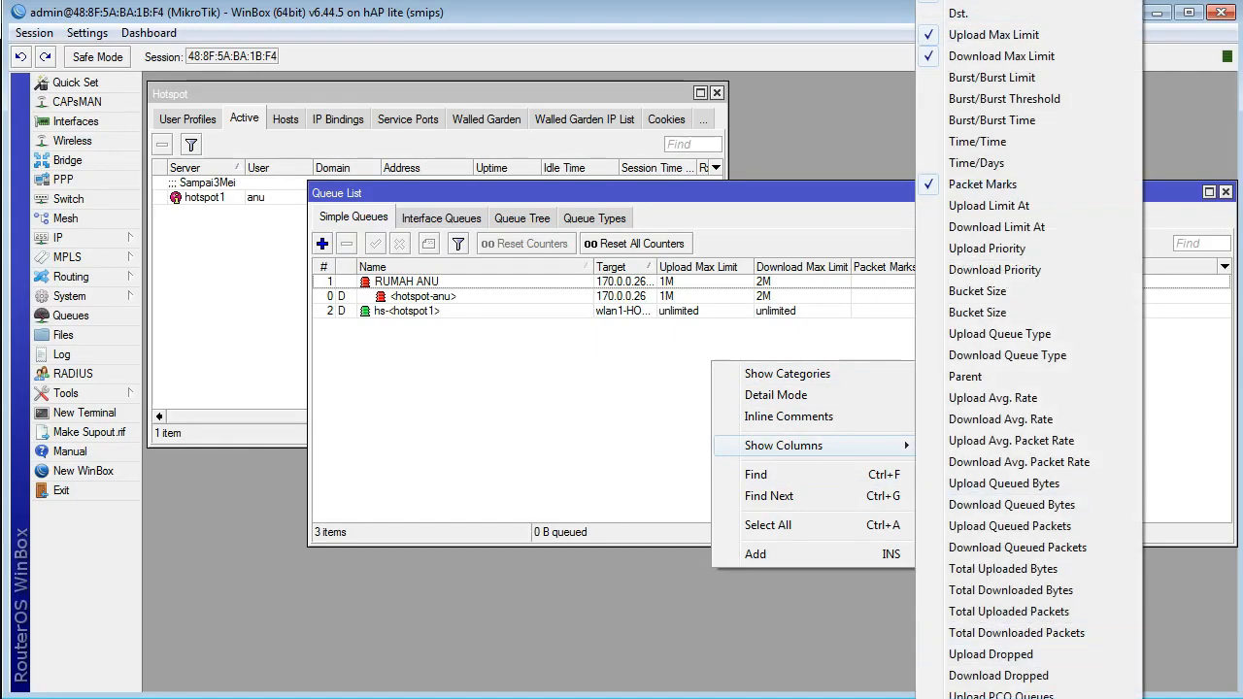
click(1000, 419)
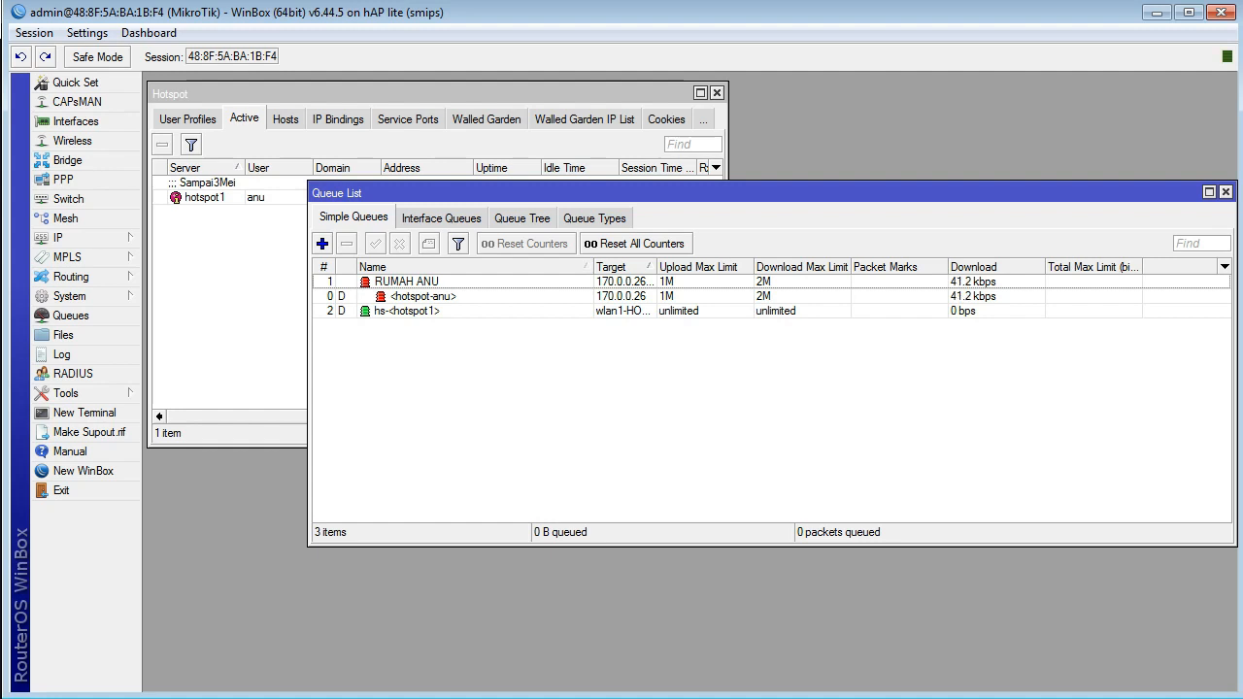
drag(621, 192, 805, 235)
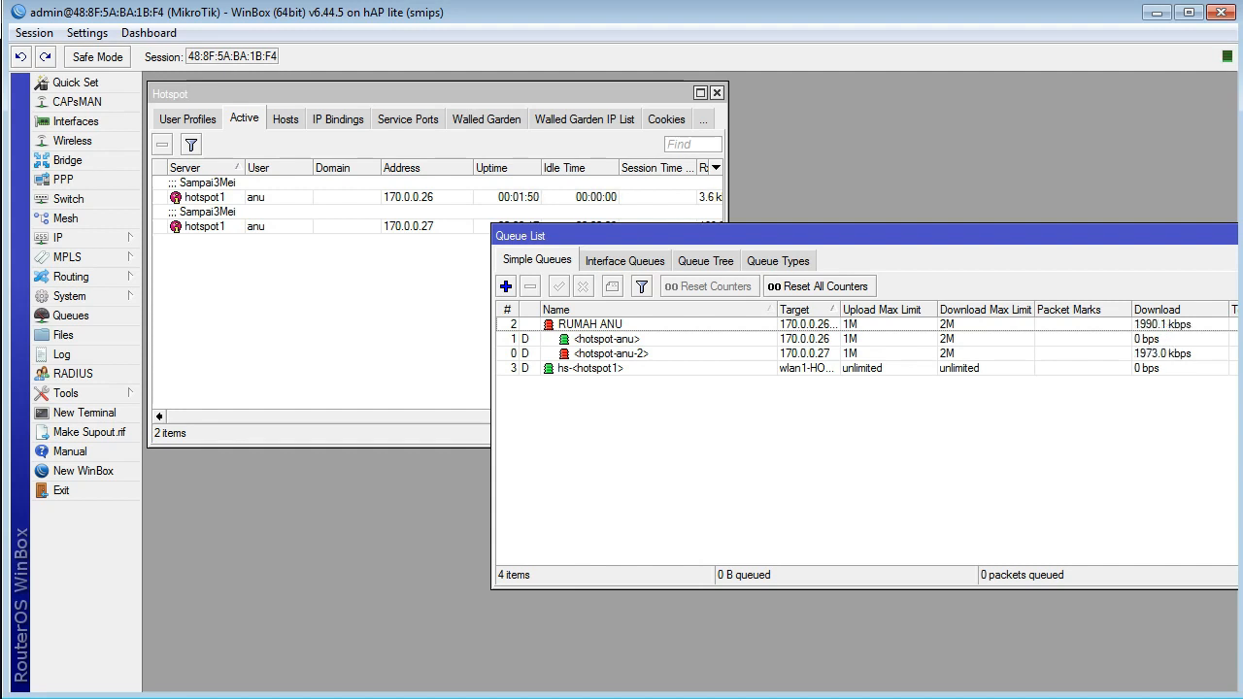
Step: Check the address range of pool_ANU in the IP pool list and close the list
click(58, 238)
click(163, 511)
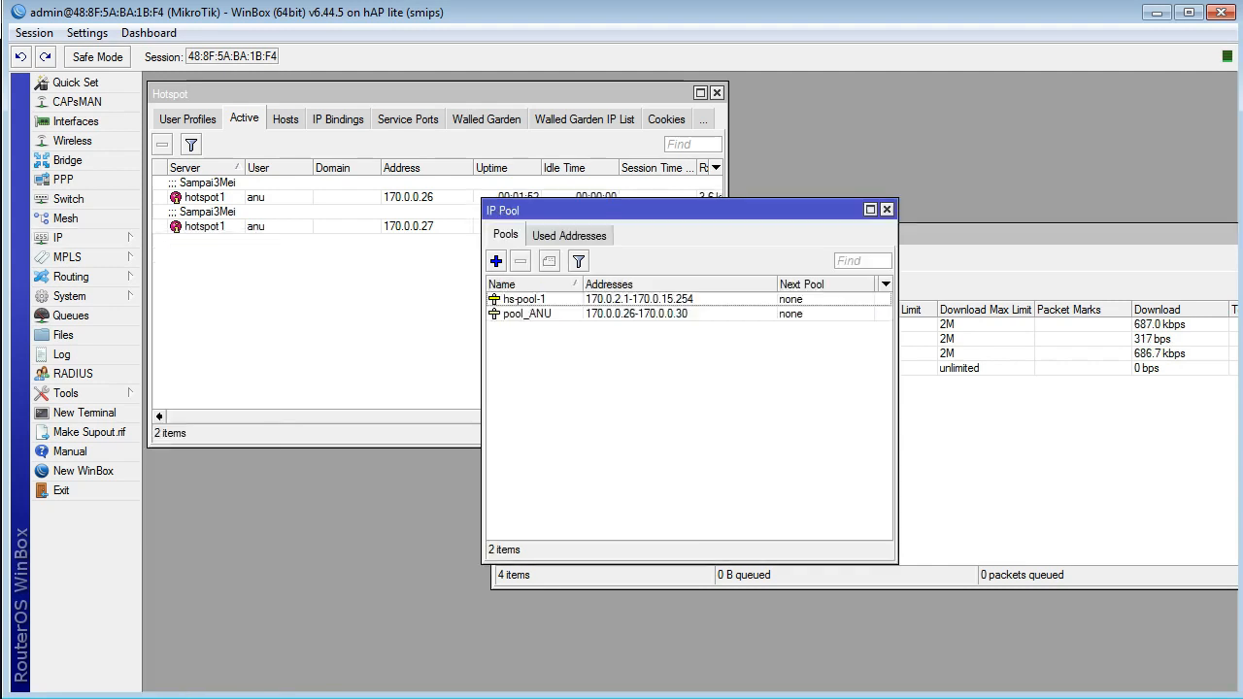
click(886, 209)
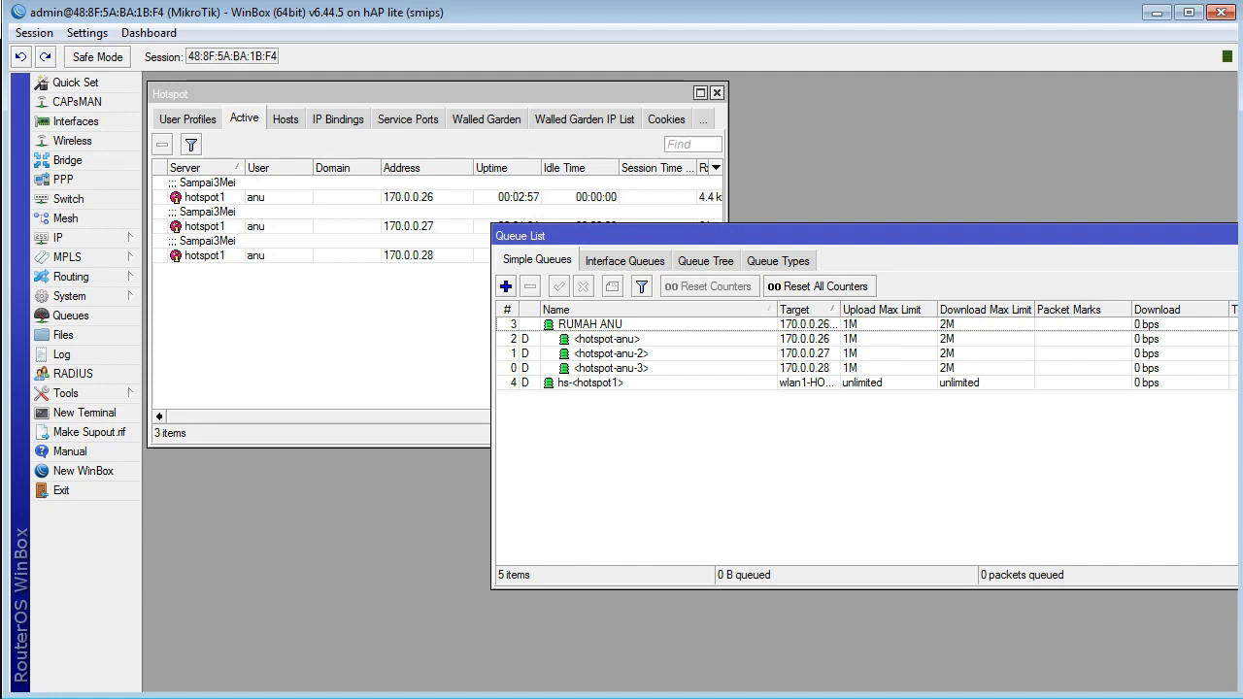
Step: Switch the active hotspot sessions list to inline comments
right_click(264, 303)
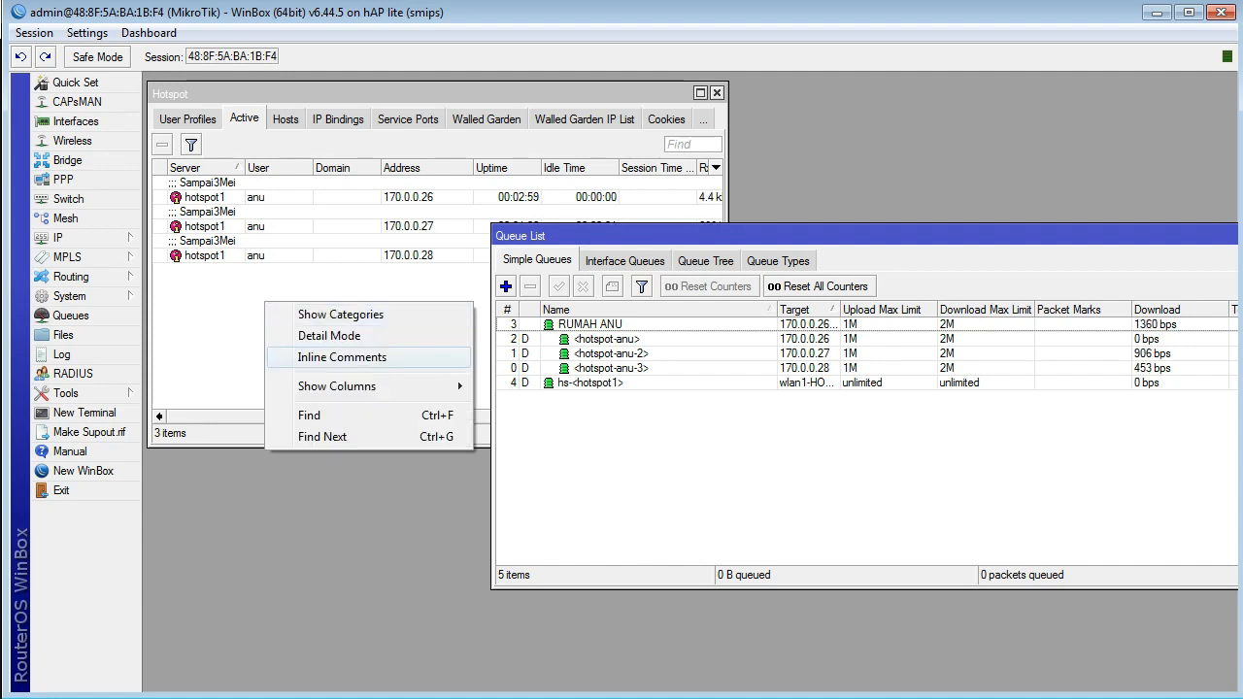
click(321, 356)
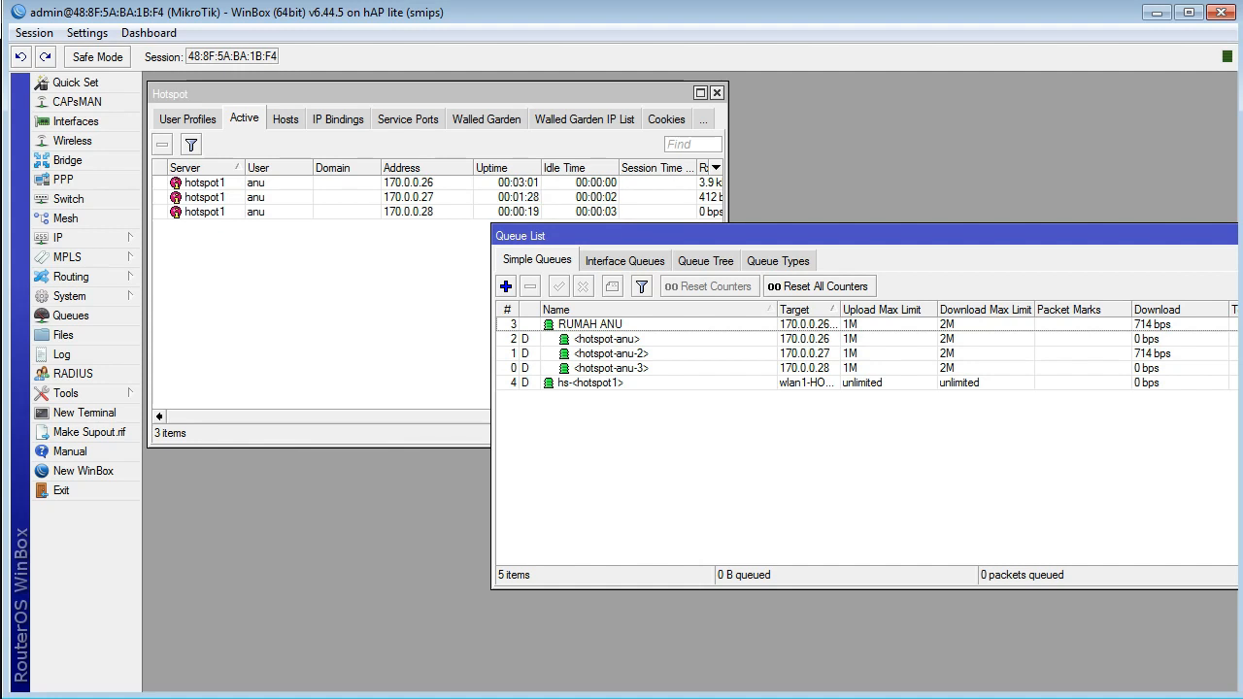
Step: Review the ANU user profile alongside the RUMAH ANU parent queue and its child queues
click(187, 119)
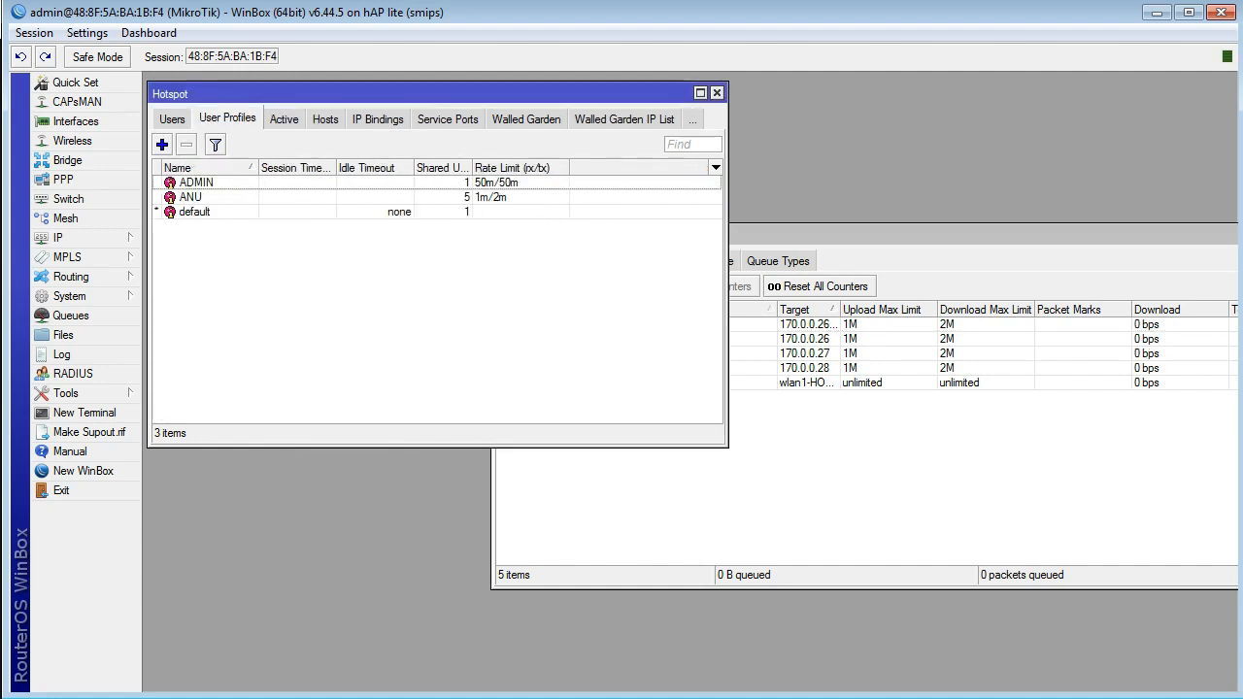
click(192, 197)
click(827, 236)
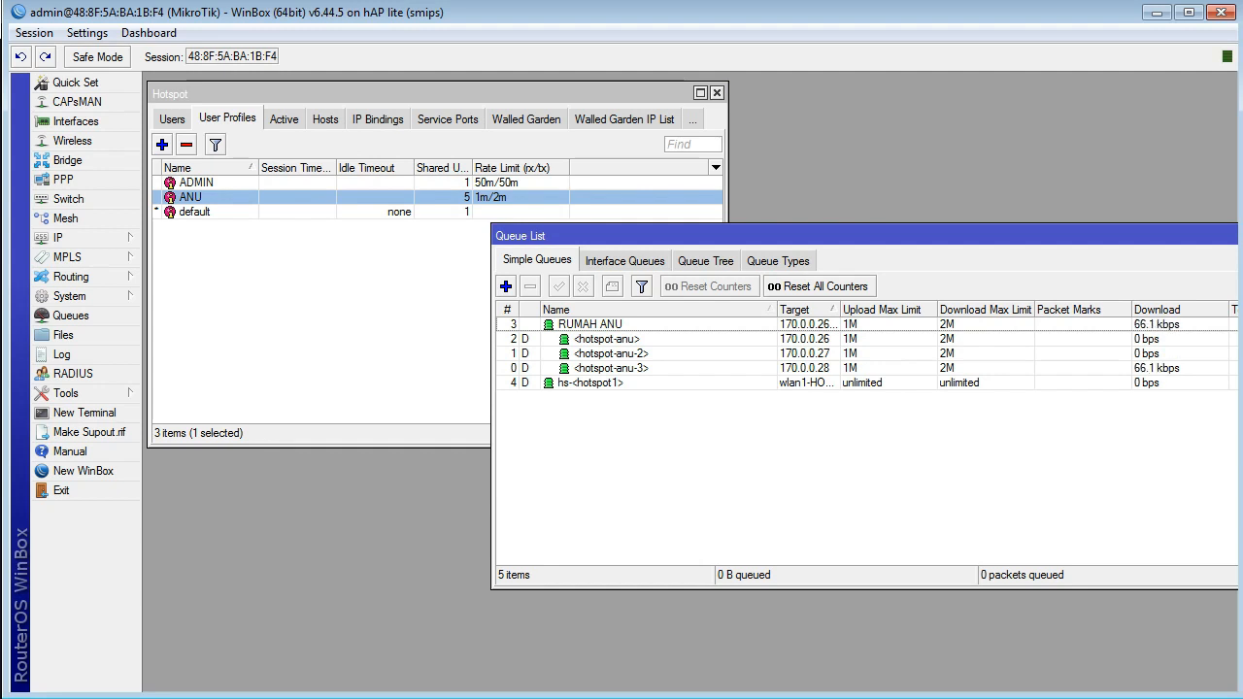
click(590, 324)
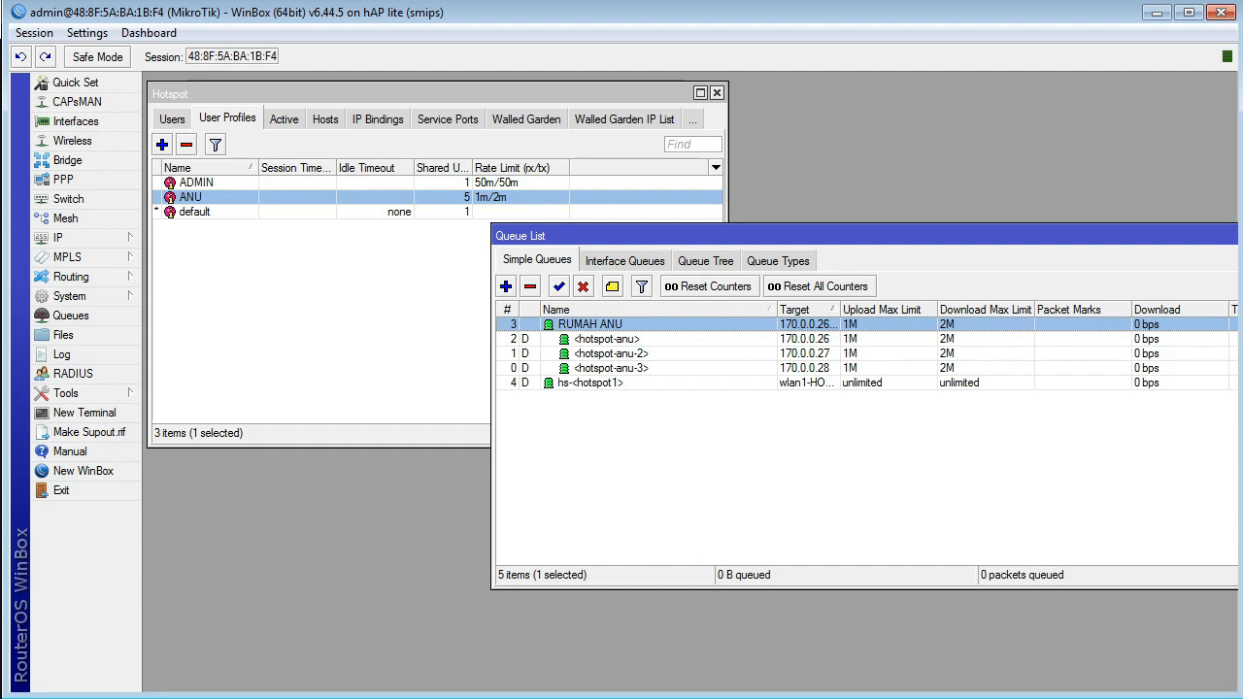
click(607, 339)
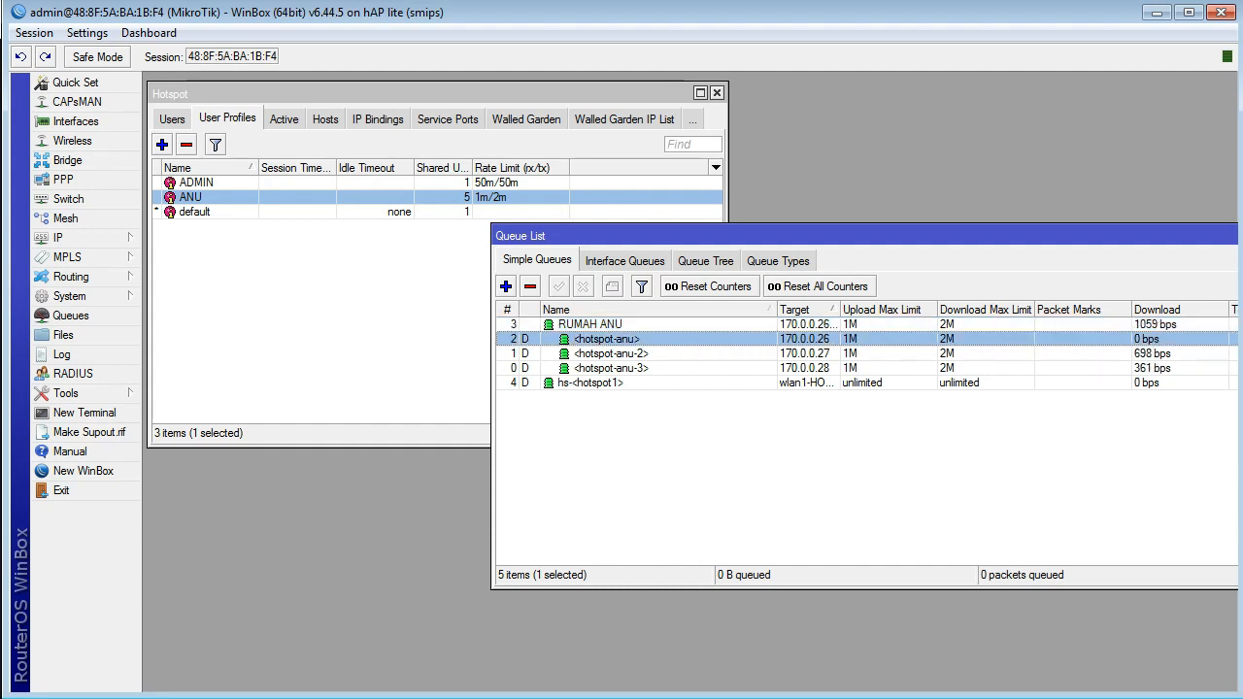
click(610, 353)
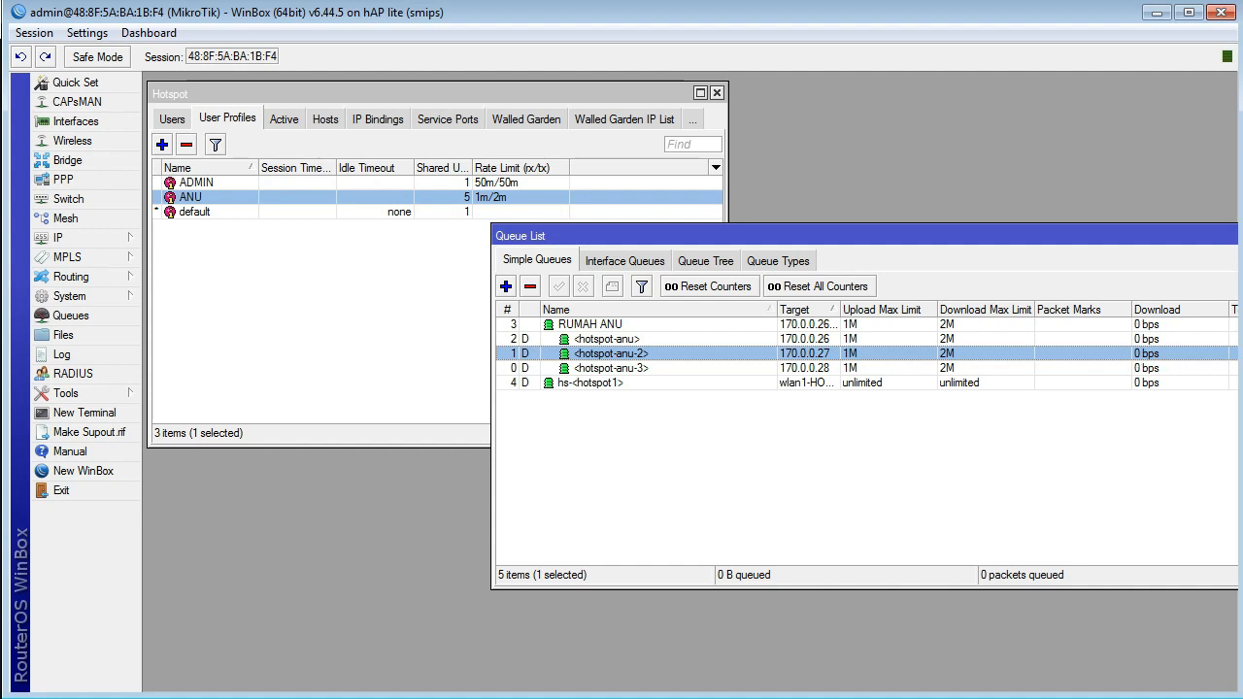
Step: Switch to the Notepad notes and review the address ranges for the hotspot pool, access points and shared users
key(alt+Tab)
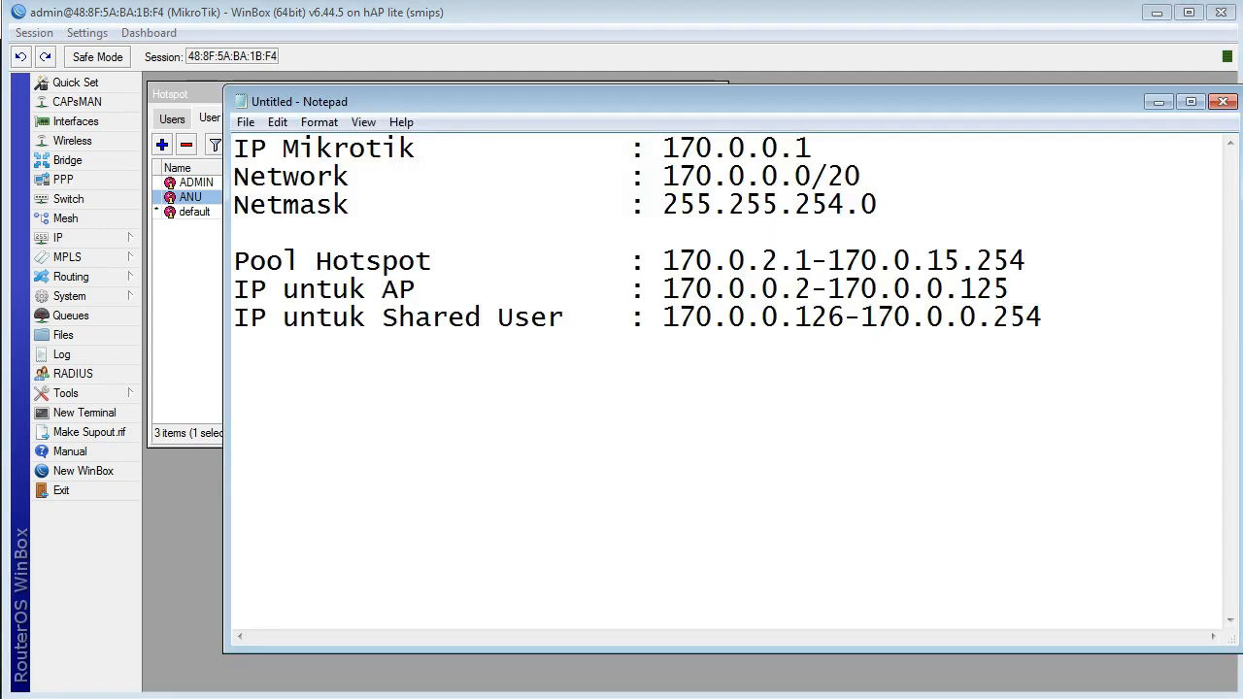
drag(679, 261, 1010, 290)
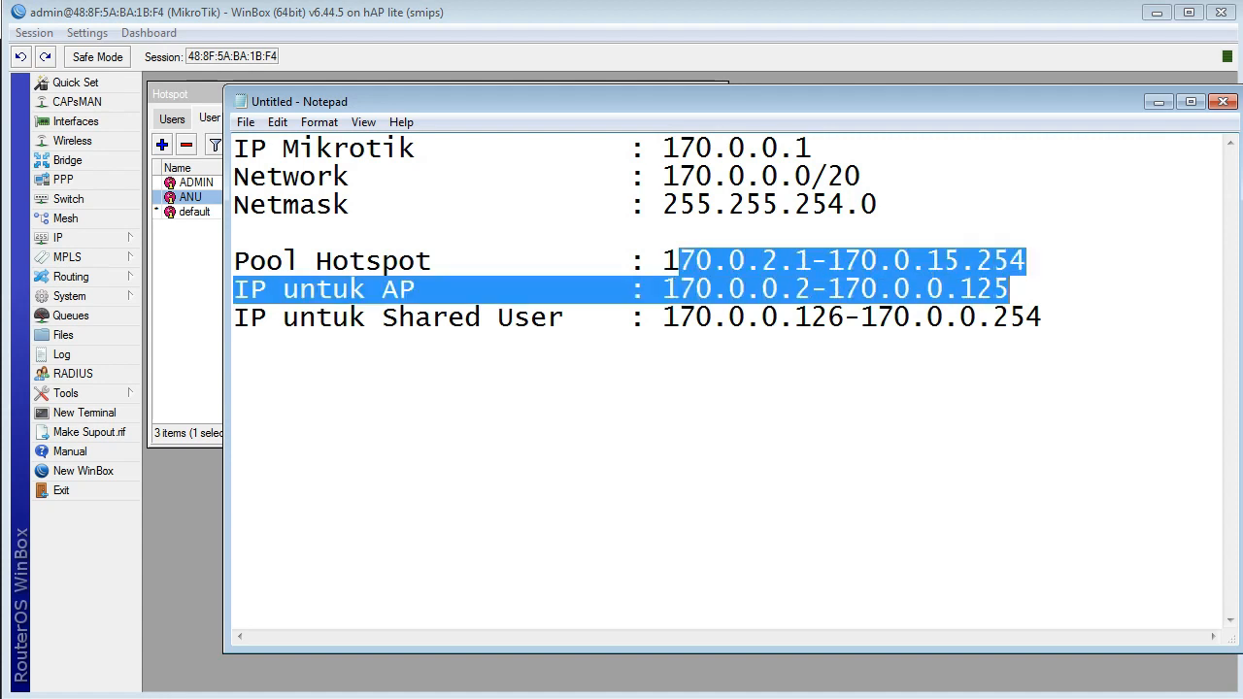
click(829, 318)
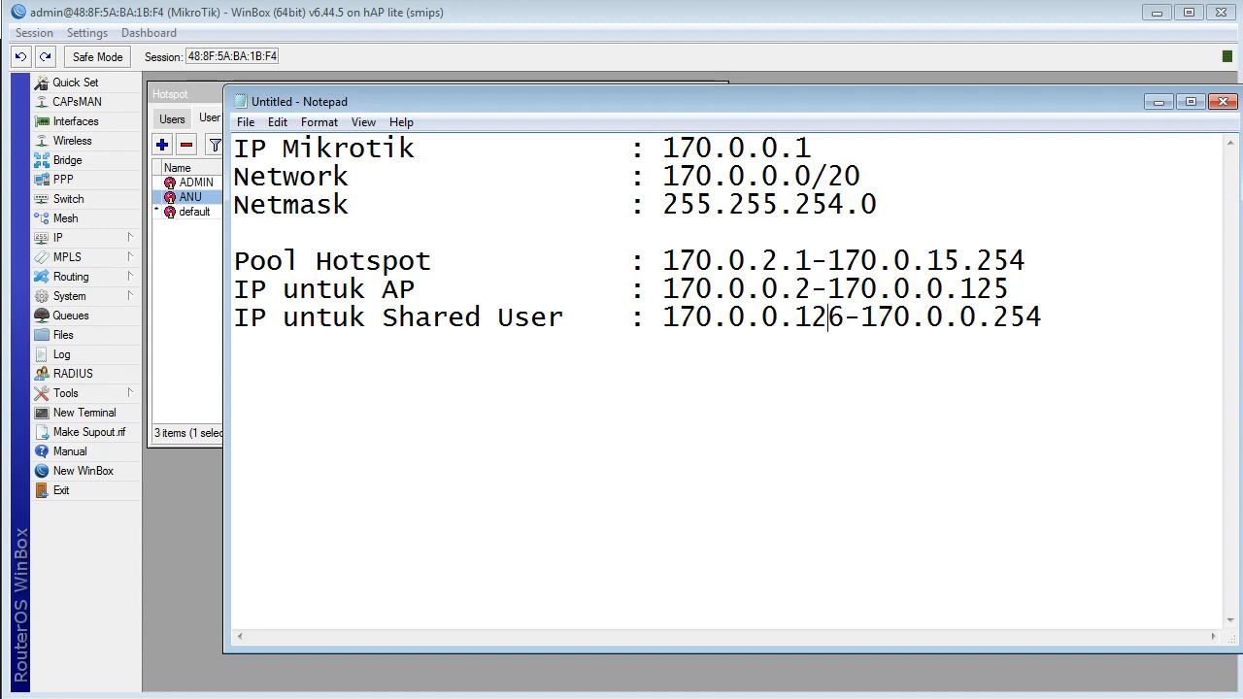
drag(498, 261, 234, 262)
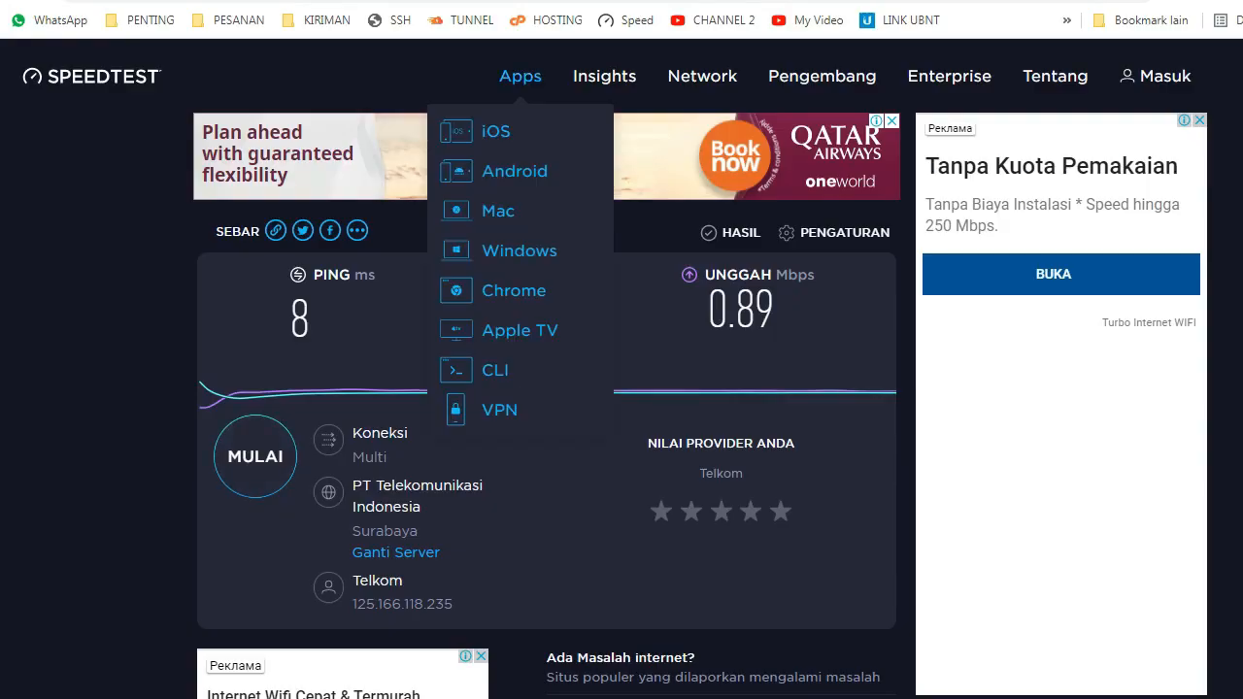
Step: Switch to the browser and open the IP Calculator / IP Subnetting page from jodies.de/ipcalc in a new tab
key(ctrl+t)
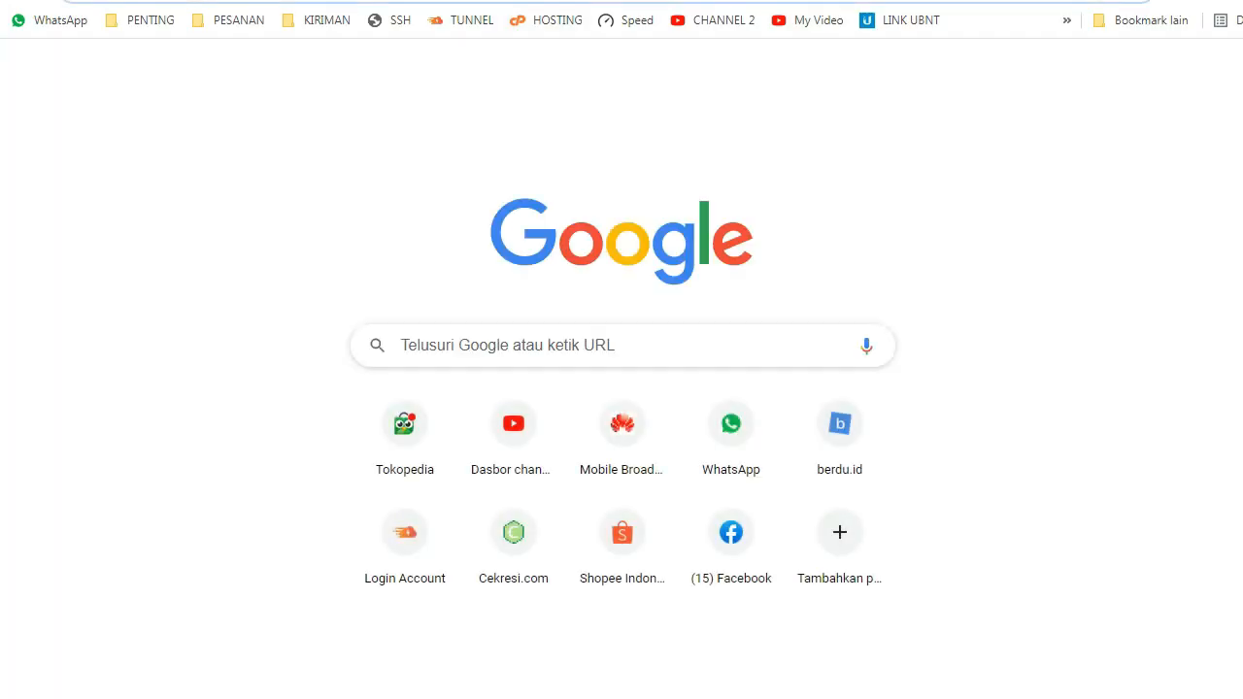
text(ip)
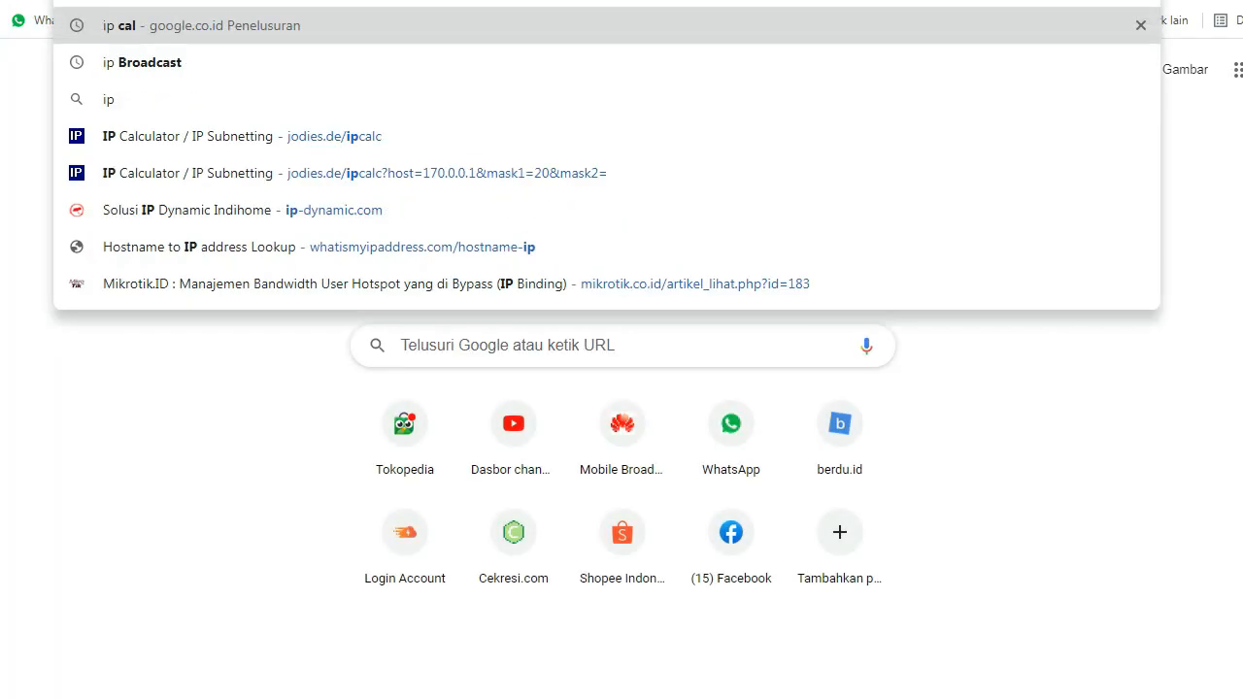
key(Down)
key(Down)
key(Down)
key(Return)
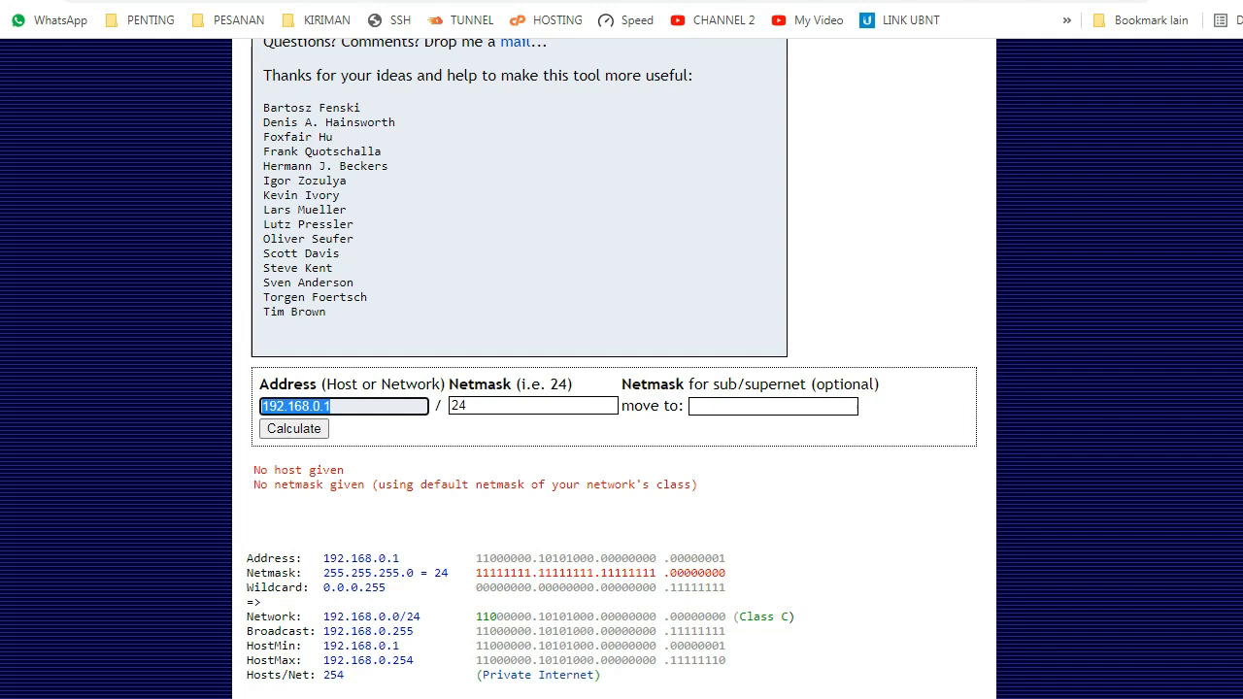
Step: Calculate the subnet for address 170.0.0.1 with netmask 20
text(170)
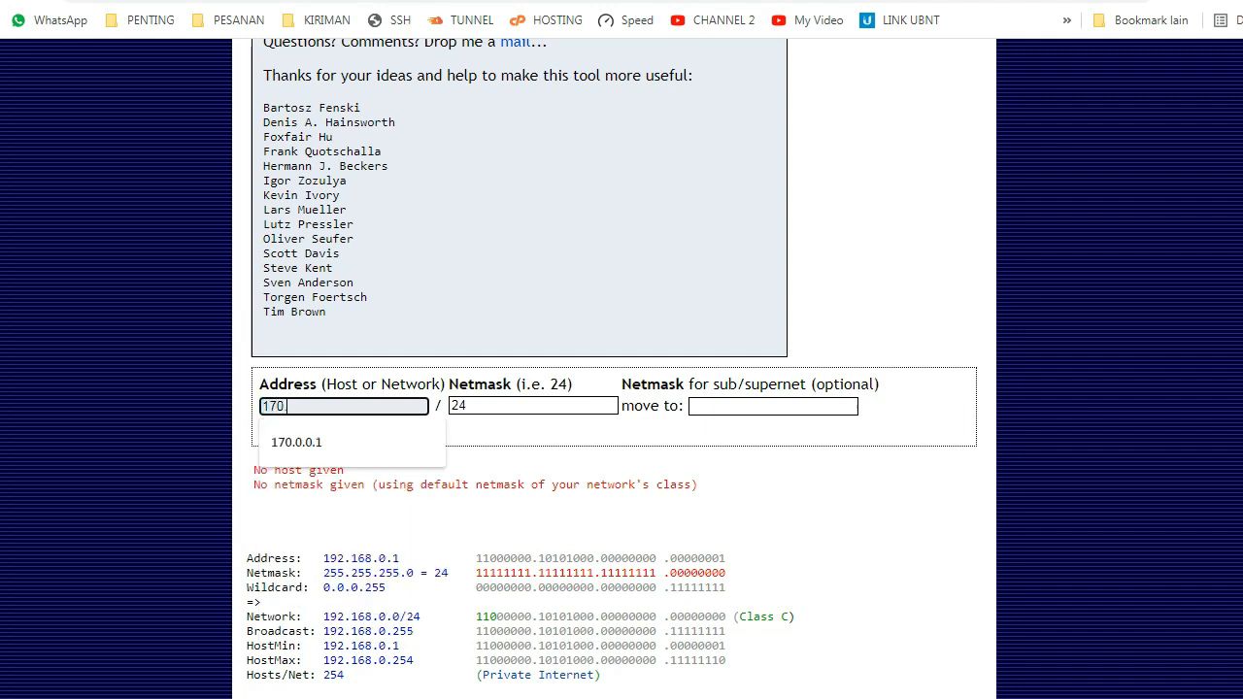
text(.)
key(Down)
key(Tab)
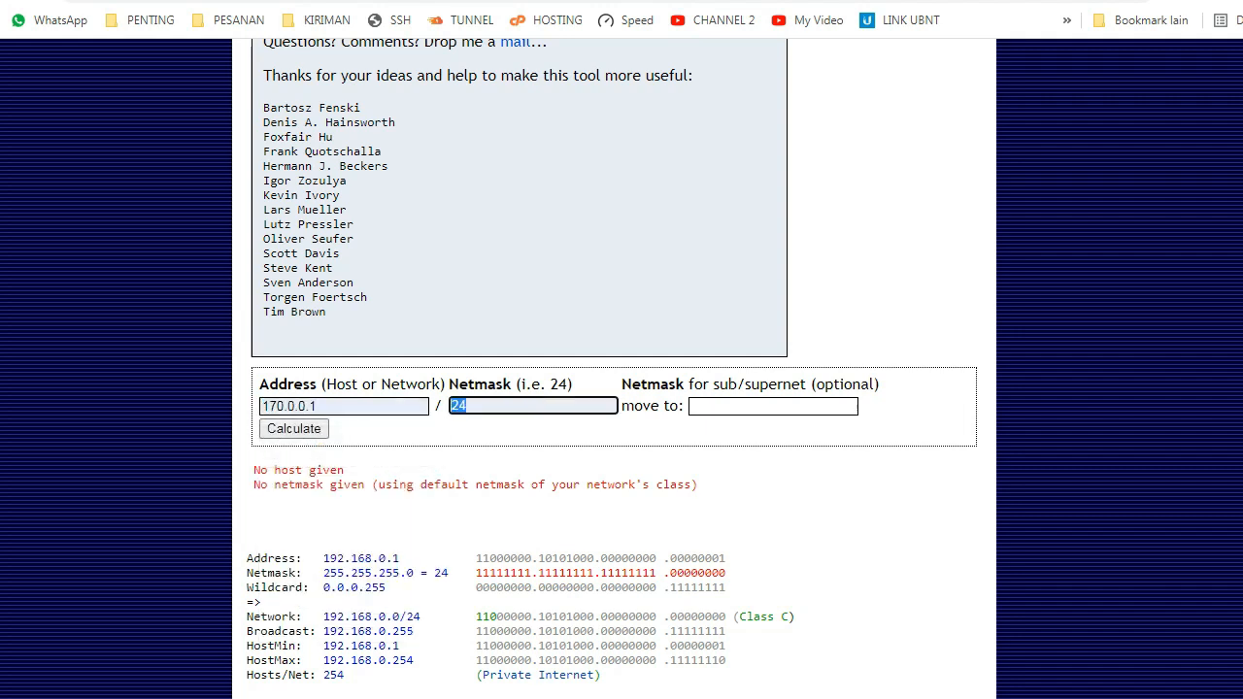
text(20)
key(Return)
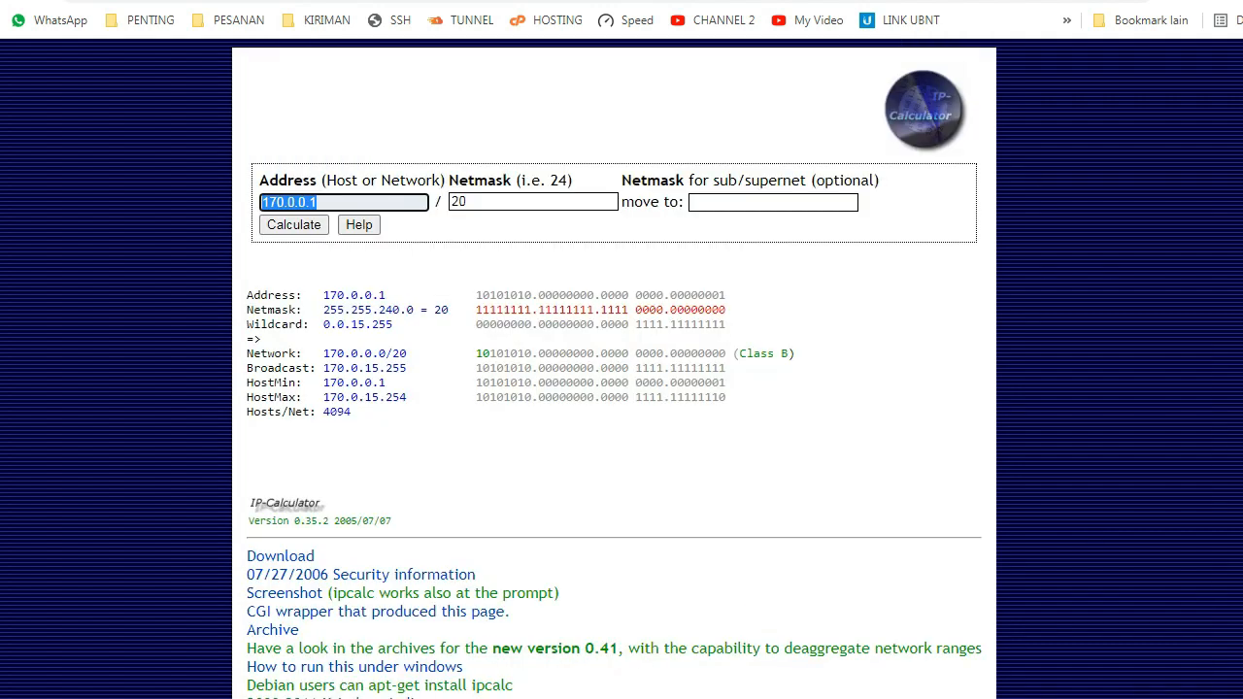
Step: Examine the HostMin and HostMax addresses and the Hosts/Net count of the calculated subnet
drag(247, 383, 428, 397)
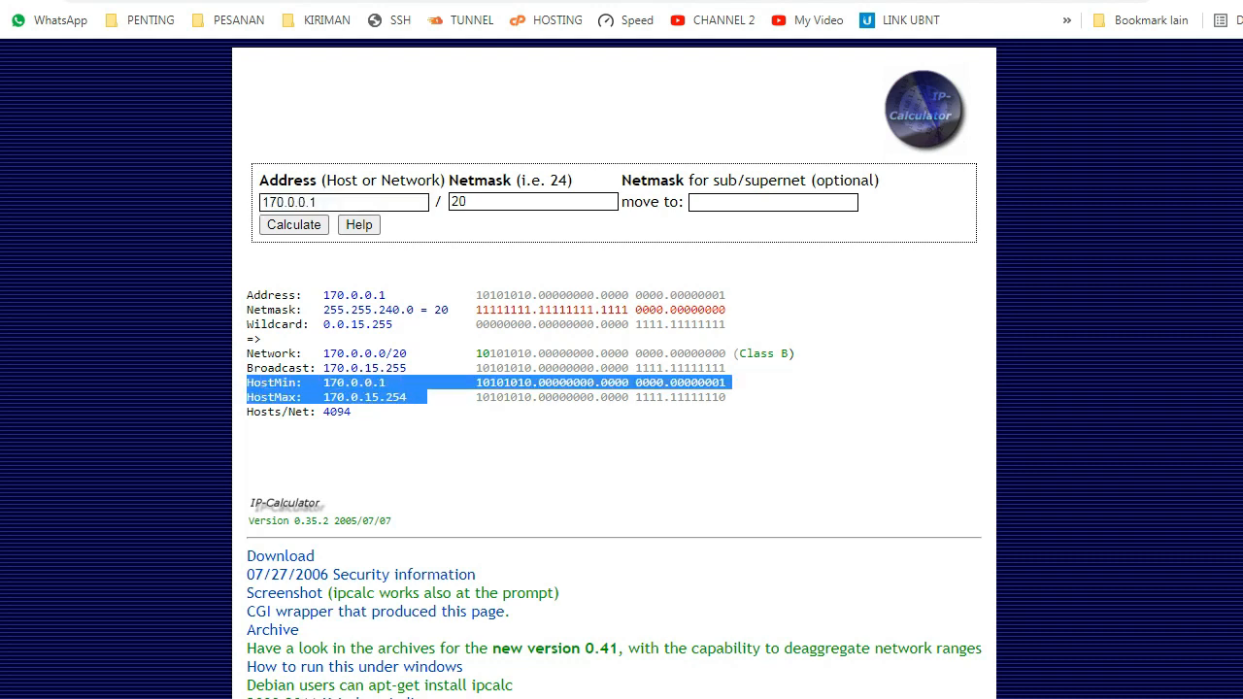
click(433, 398)
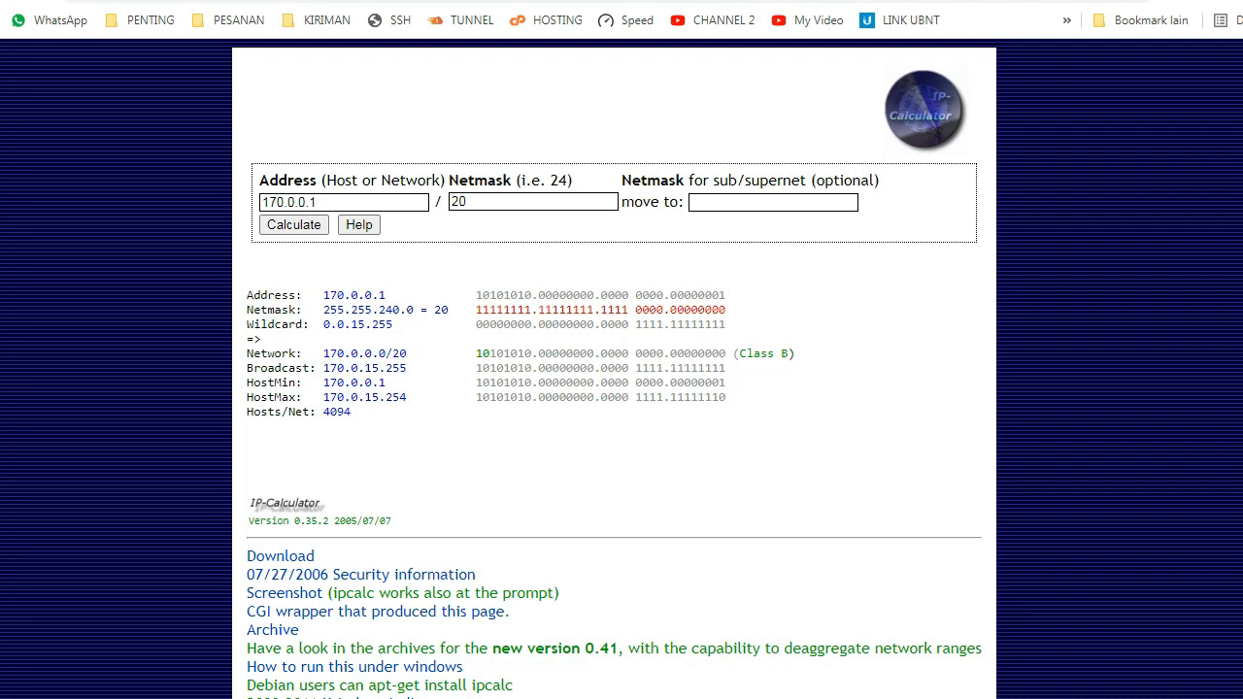
drag(392, 382, 309, 383)
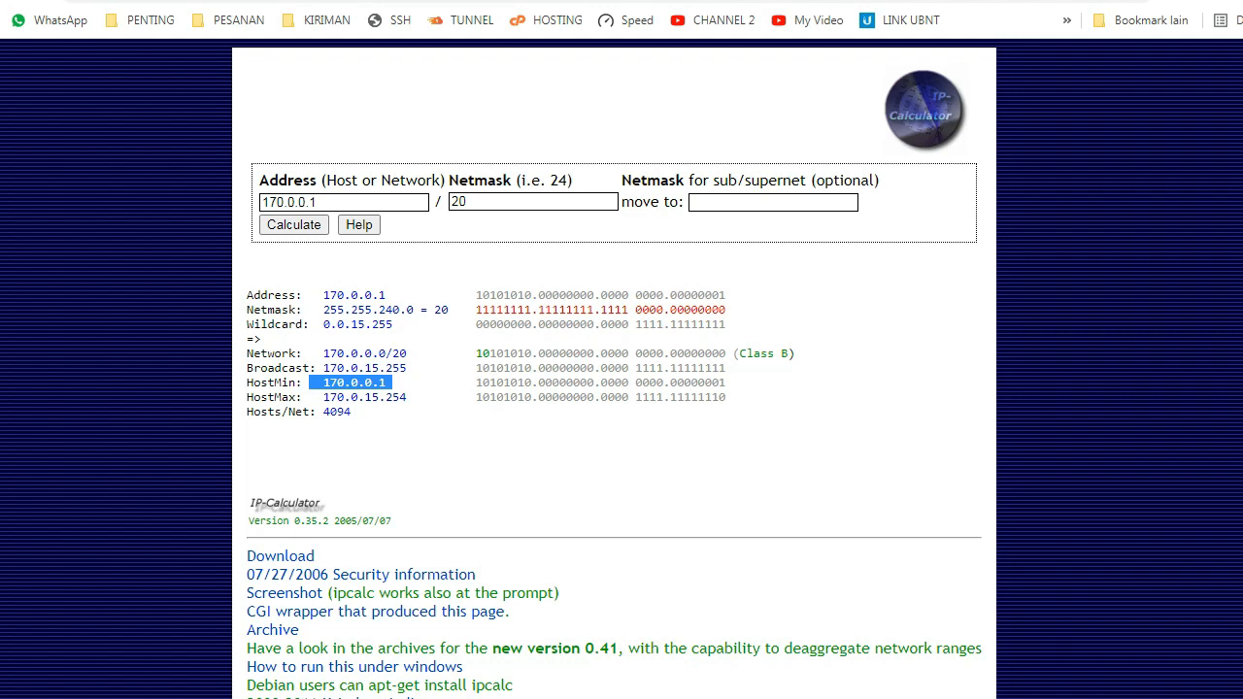
drag(414, 397, 379, 397)
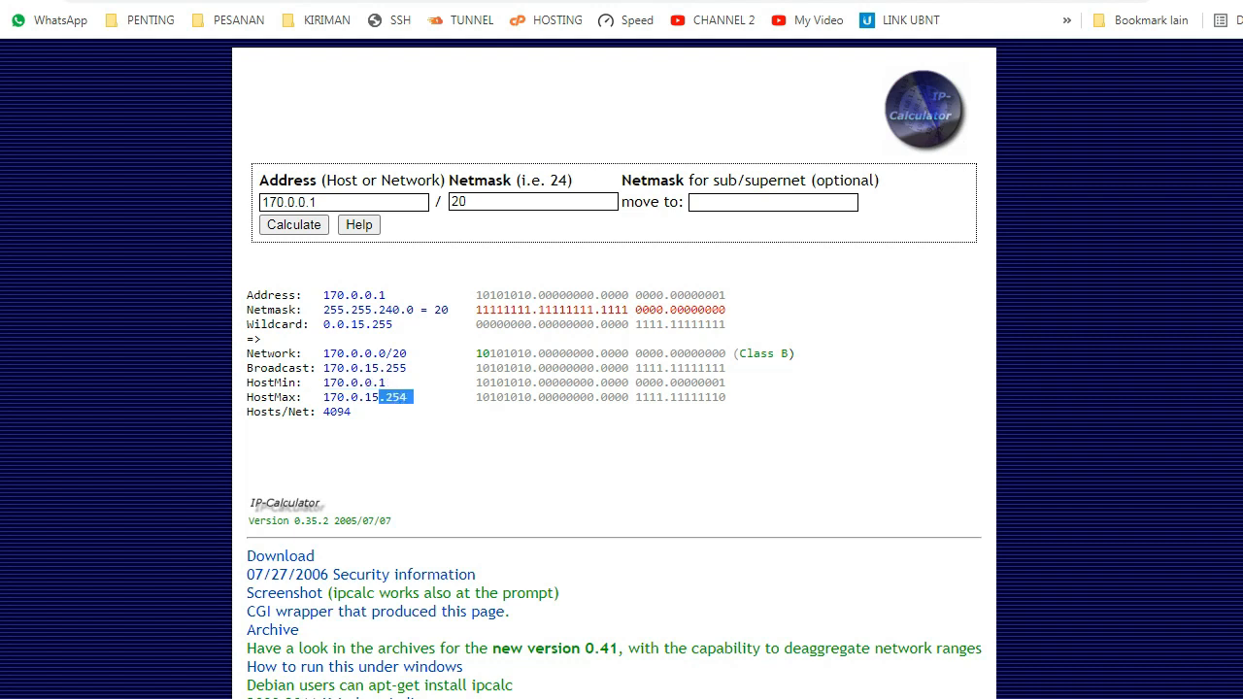
click(381, 398)
drag(385, 397, 427, 397)
click(426, 398)
drag(365, 383, 373, 382)
drag(379, 382, 386, 383)
click(387, 385)
drag(365, 382, 373, 383)
drag(379, 397, 365, 397)
mouse_move(413, 397)
mouse_down()
mouse_move(258, 339)
mouse_move(314, 383)
mouse_move(275, 397)
mouse_move(388, 383)
mouse_move(420, 397)
mouse_up()
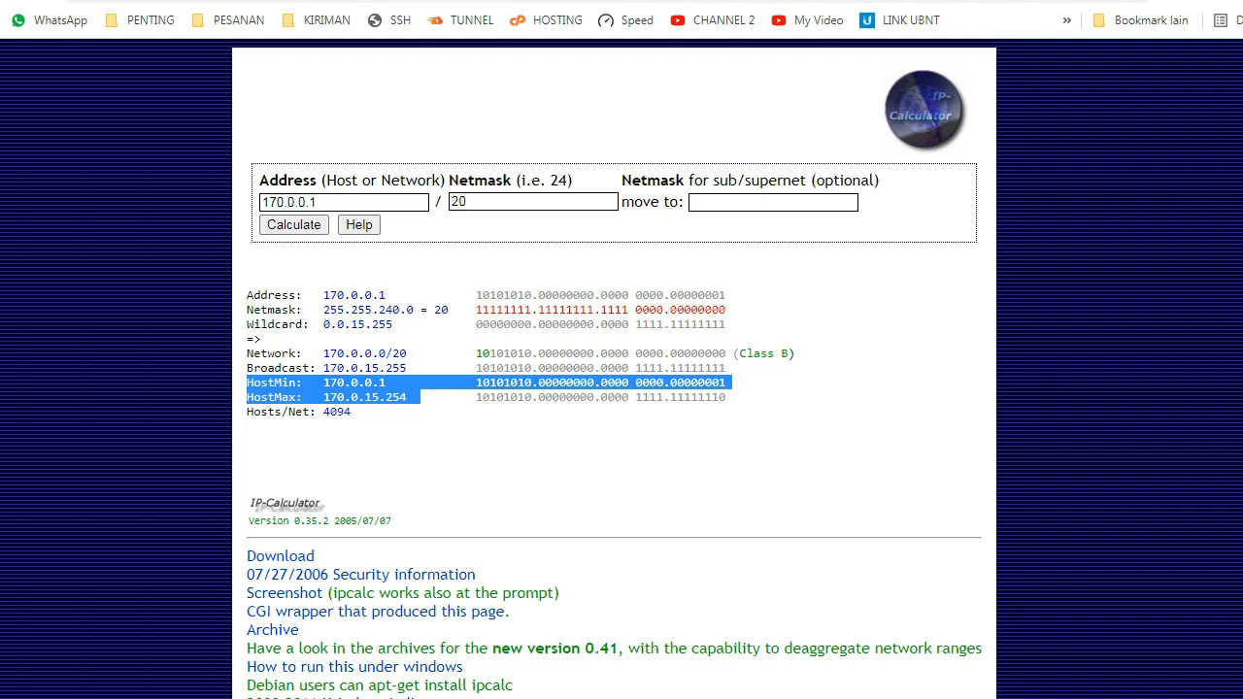
drag(357, 412, 323, 412)
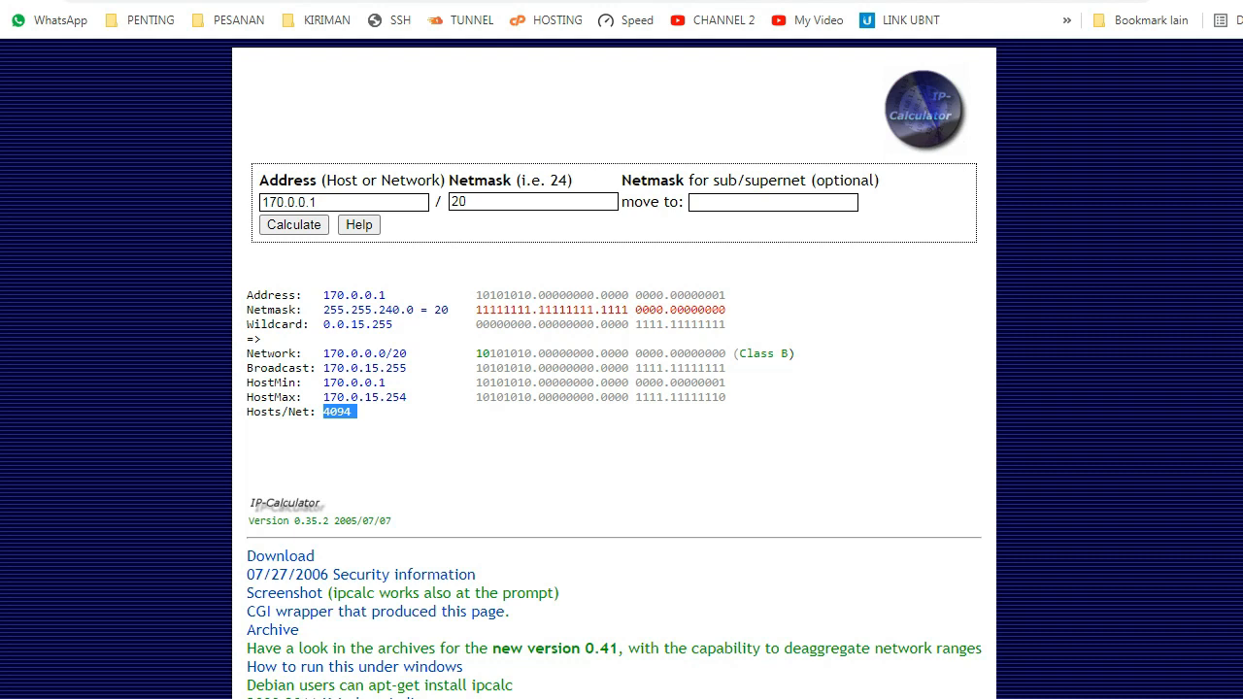
Step: Switch to WinBox and copy the RUMAH ANU simple queue into a new queue named ANI
key(alt+Tab)
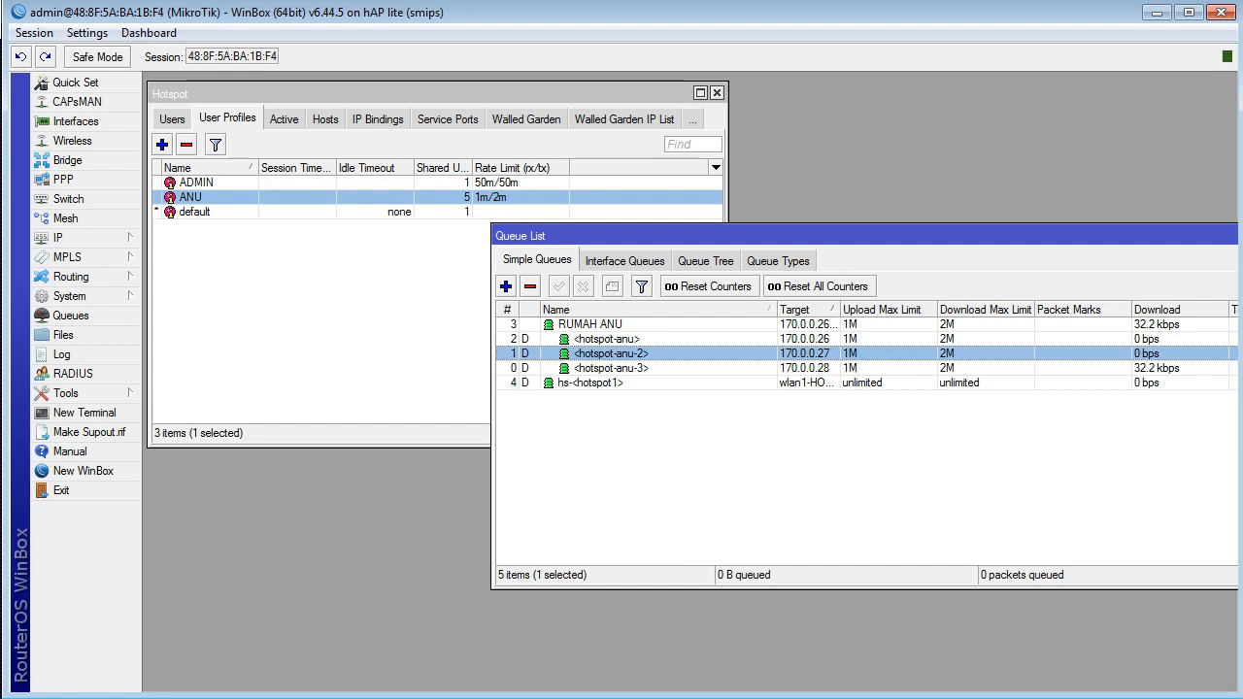
double_click(590, 324)
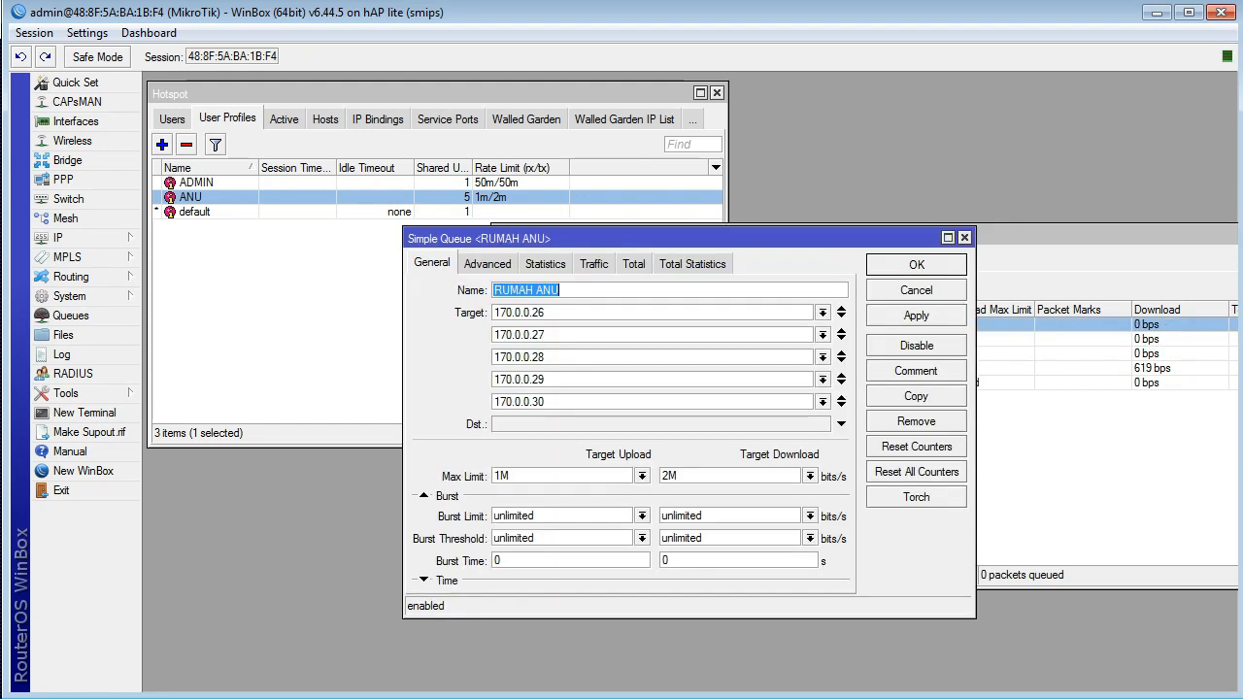
click(915, 395)
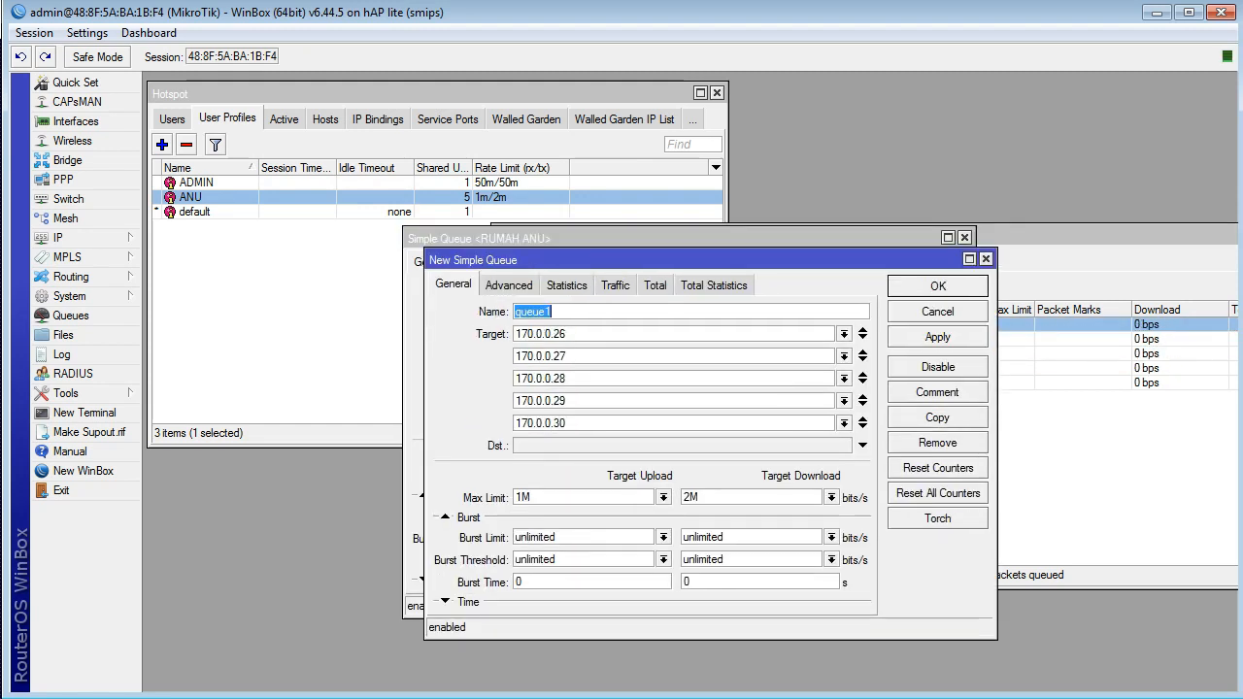
text(ANI)
Step: Set the ANI queue's five targets to 170.0.0.31 through 170.0.0.35, save it and close both queue dialogs
drag(567, 334, 552, 334)
text(31)
drag(567, 355, 552, 422)
text(32)
text(33)
text(34)
text(35)
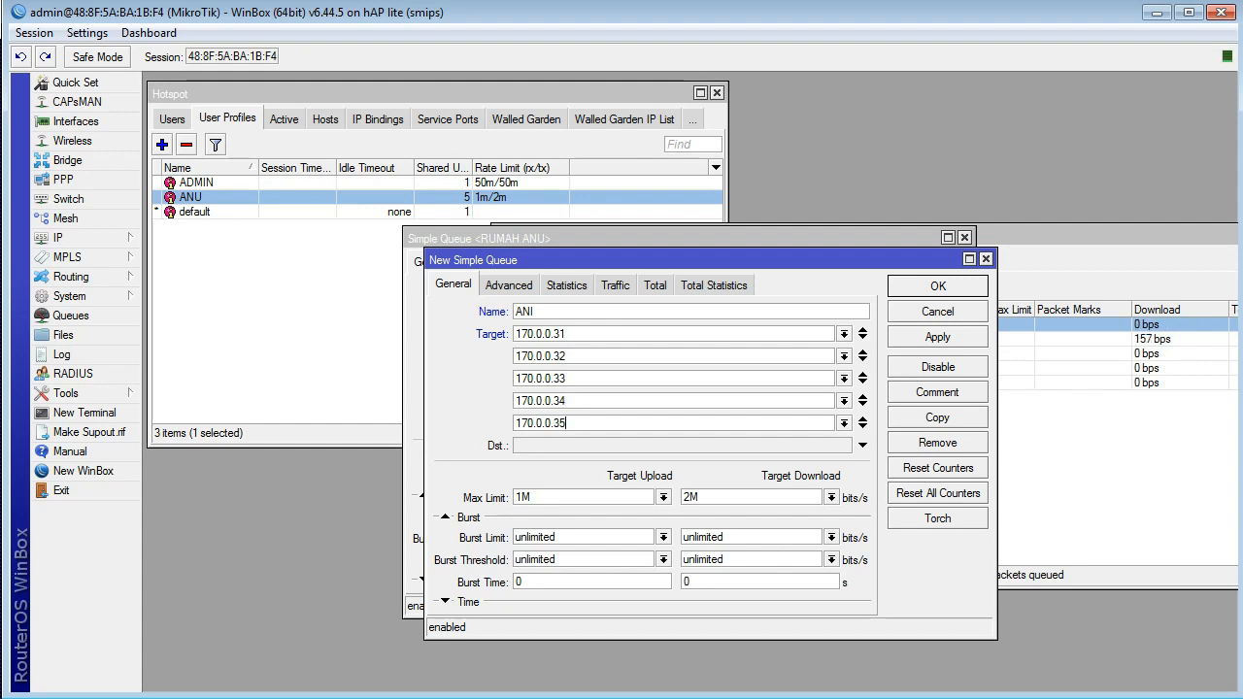
click(937, 336)
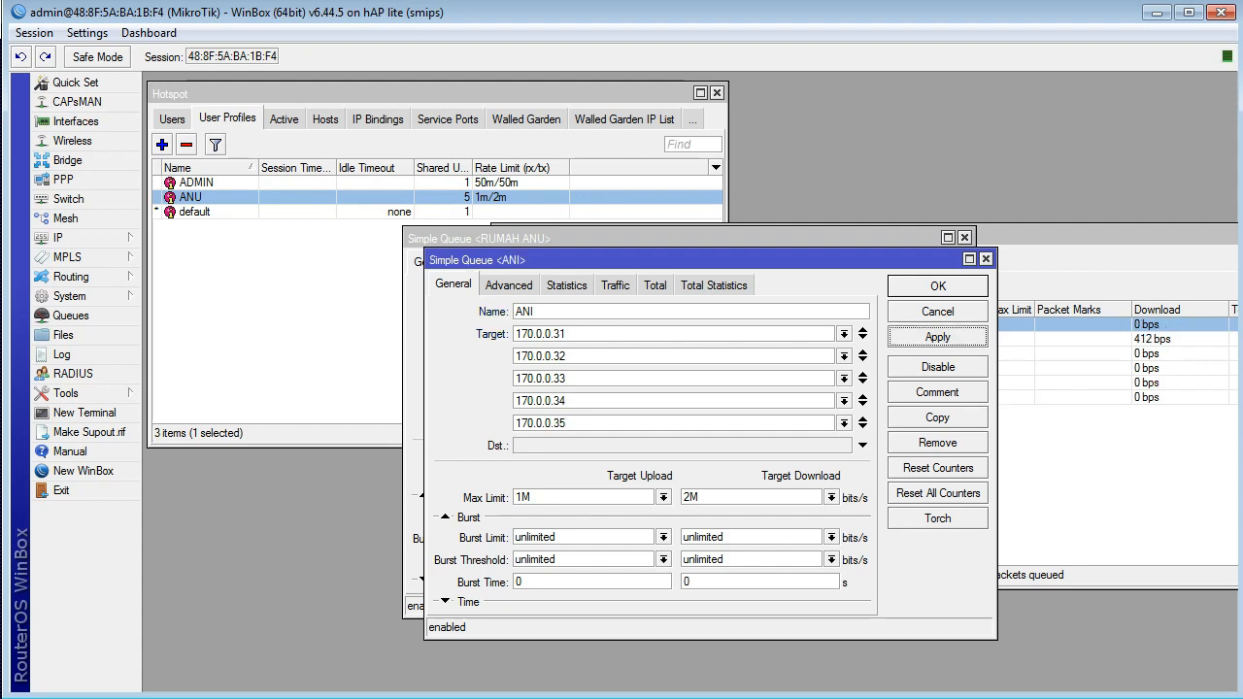
click(937, 287)
click(916, 265)
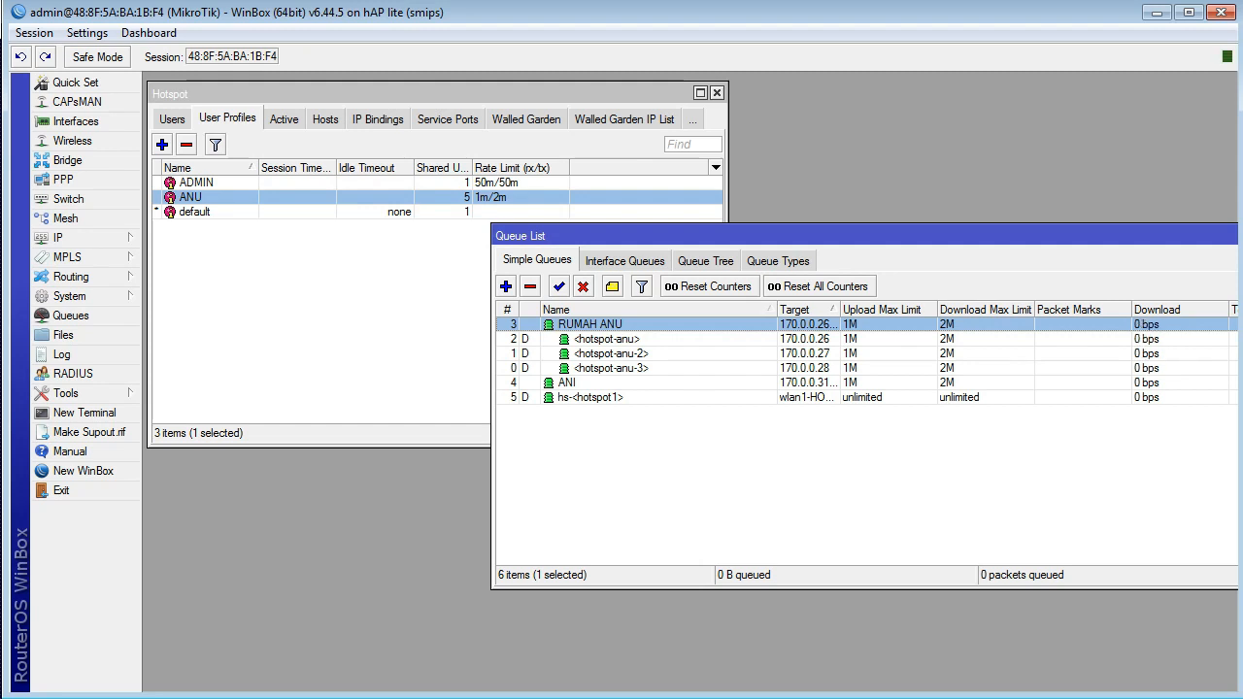
Step: Create a new IP pool entry named pool_ANI
click(58, 237)
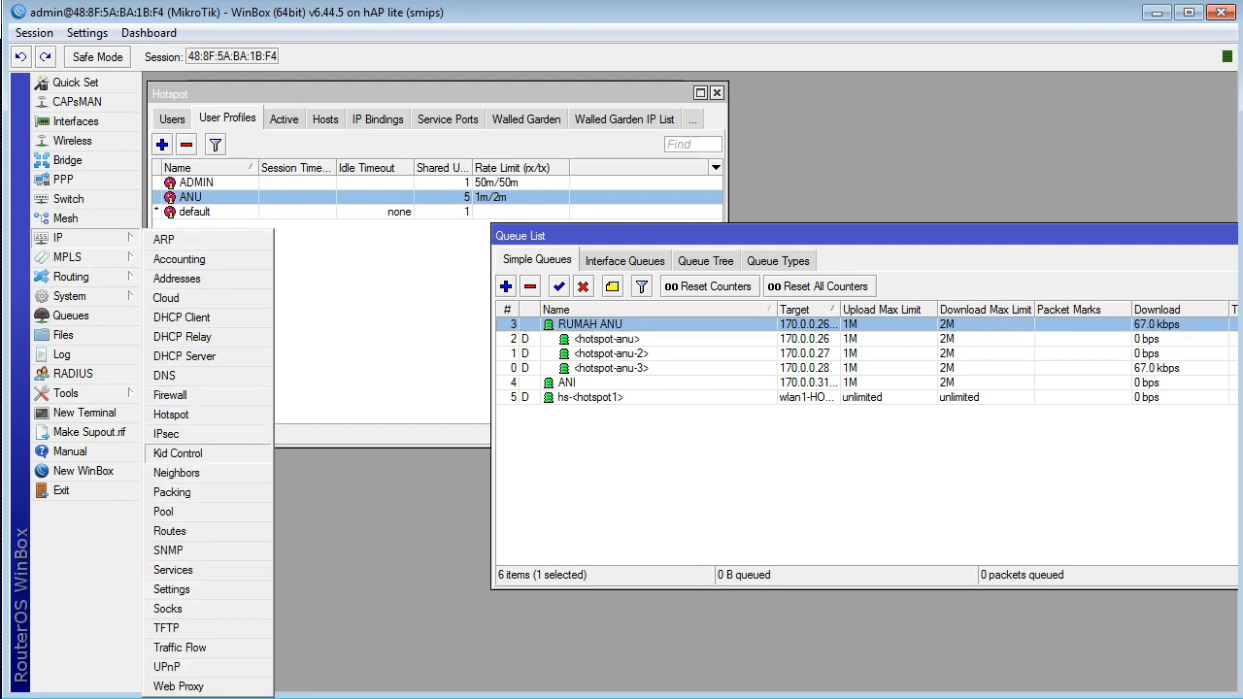
click(165, 511)
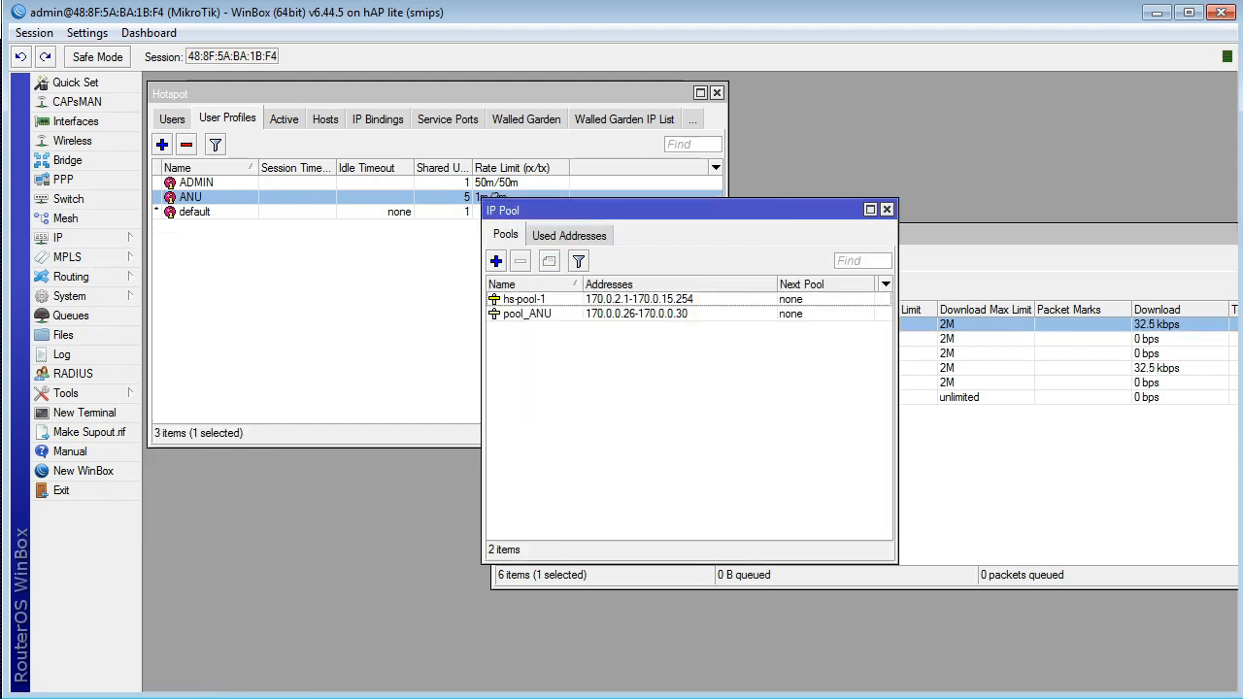
click(495, 260)
text(pool_AMI)
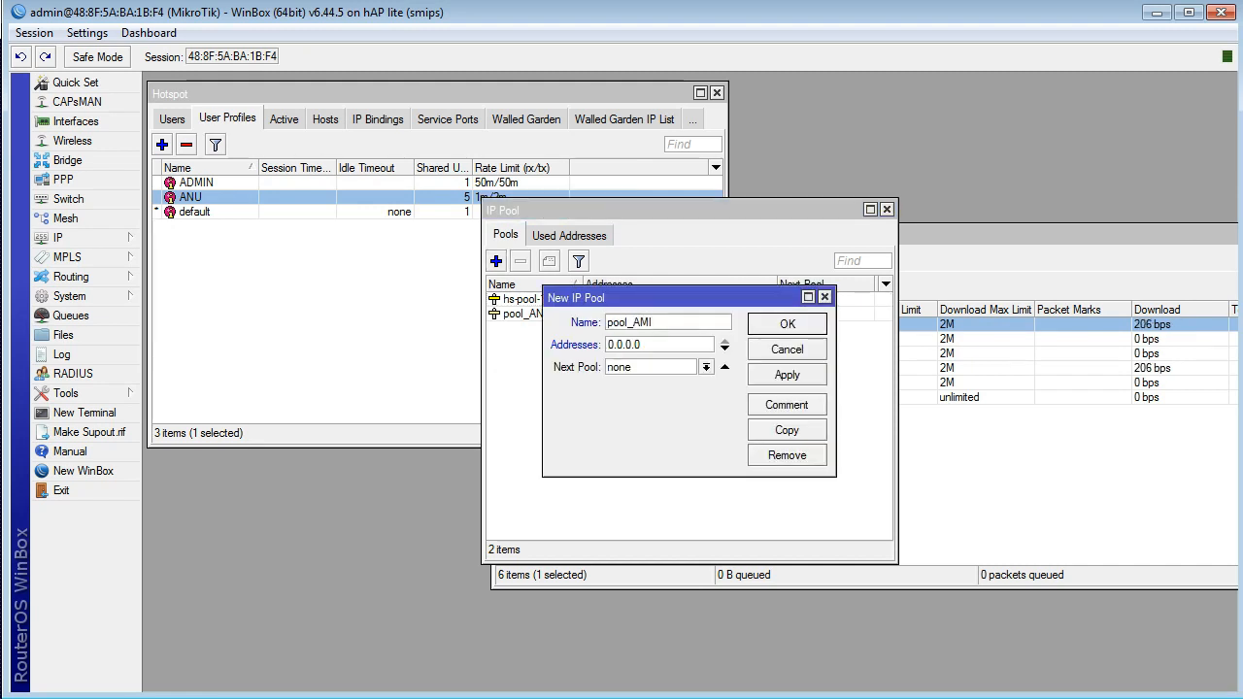
key(Tab)
click(653, 322)
key(BackSpace)
key(BackSpace)
text(NI)
Step: Set the new pool's address range to 170.0.0.31-170.0.0.35 and save the pool
key(Tab)
text(170.0.0.31-1)
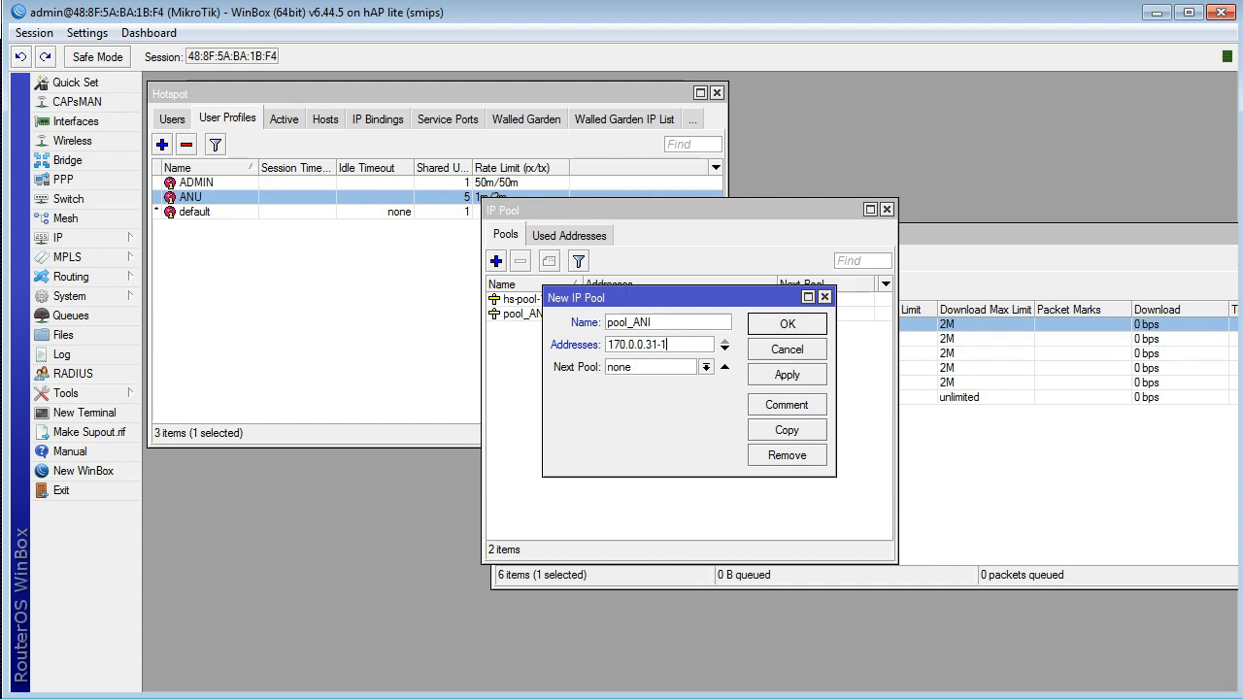
text(70.0.0.35)
key(Return)
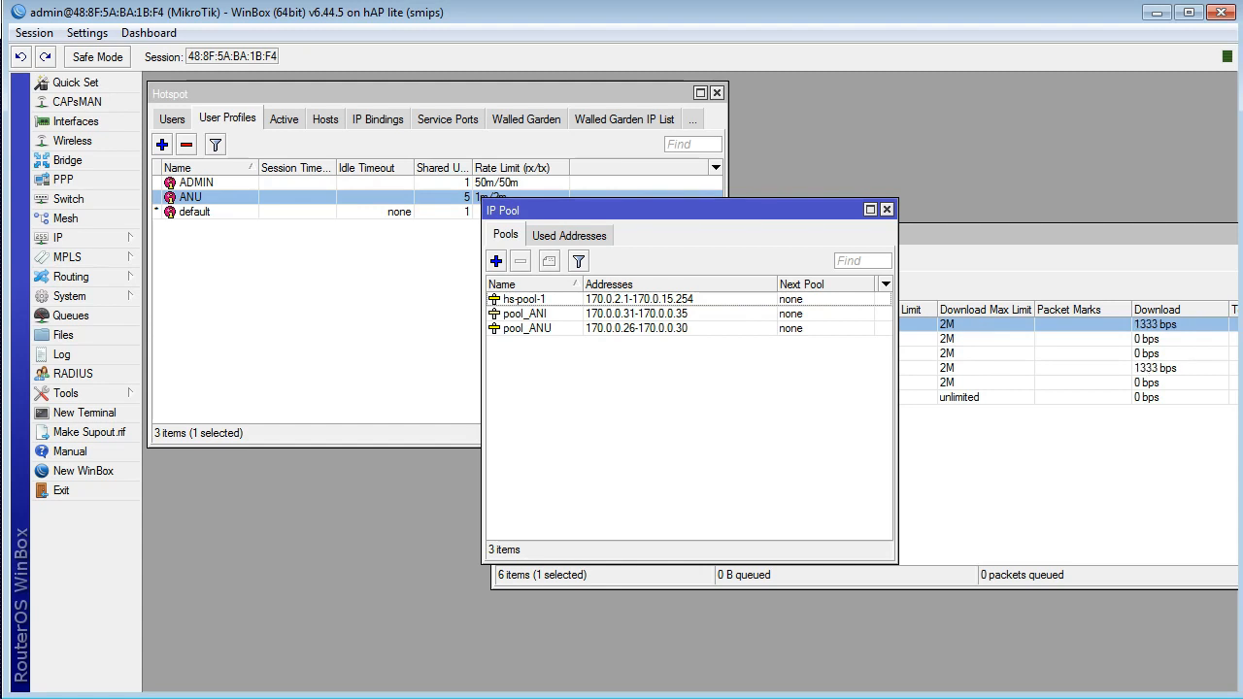
Step: Create a hotspot user profile named ANI with rate limit 1m/2m and address pool pool_ANI
click(388, 95)
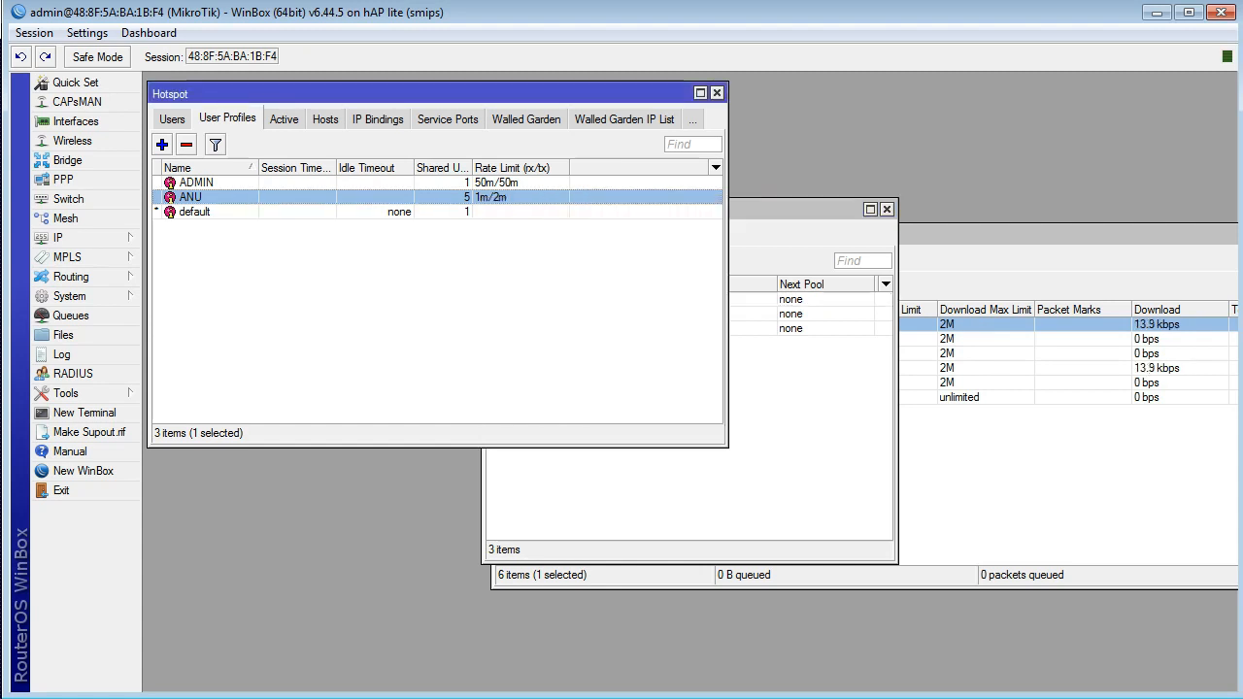
click(162, 144)
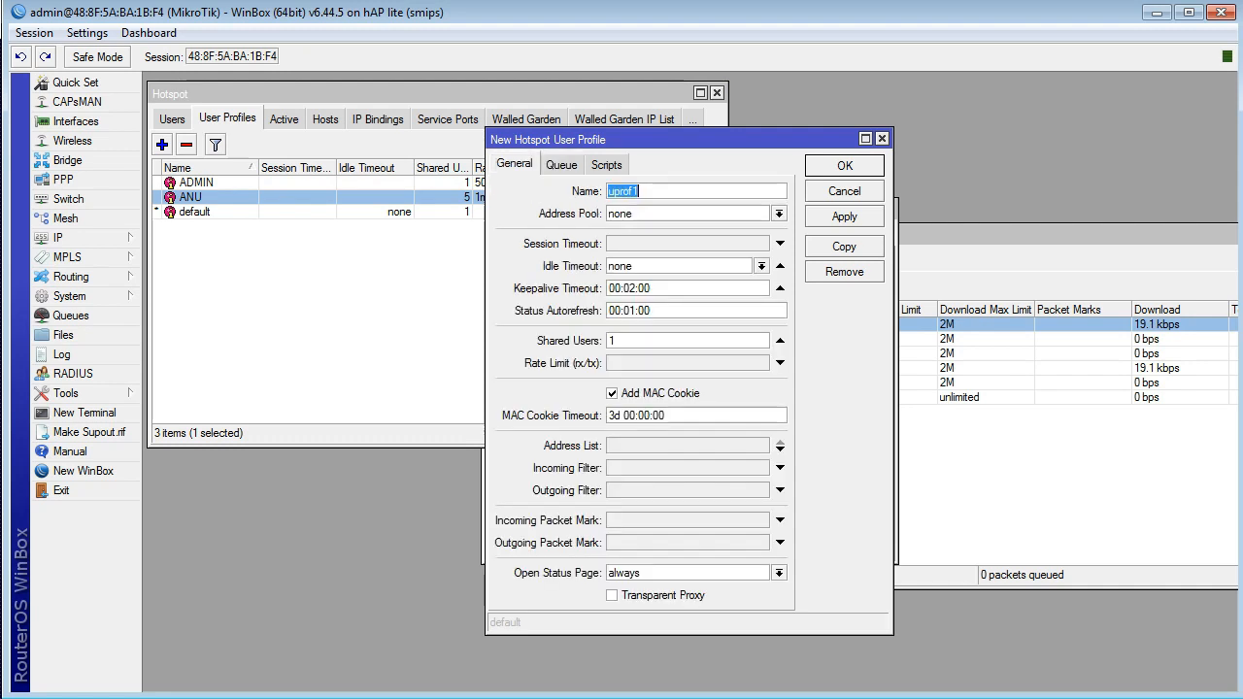
text(ANI)
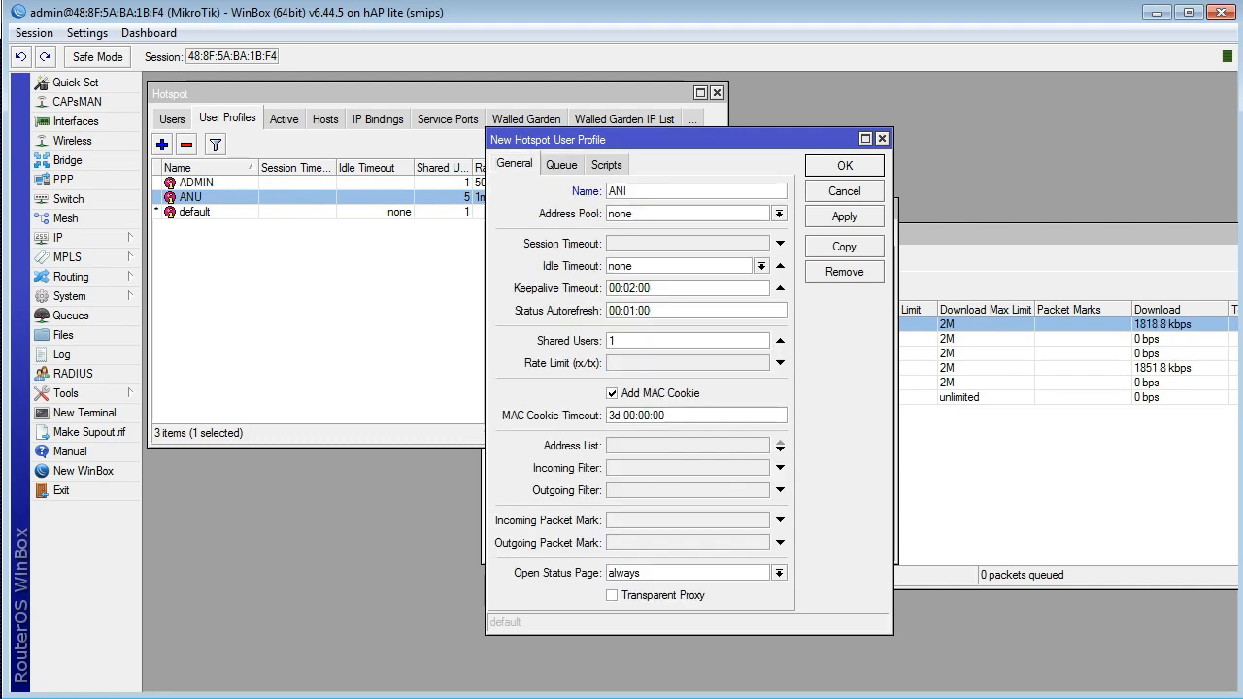
click(780, 363)
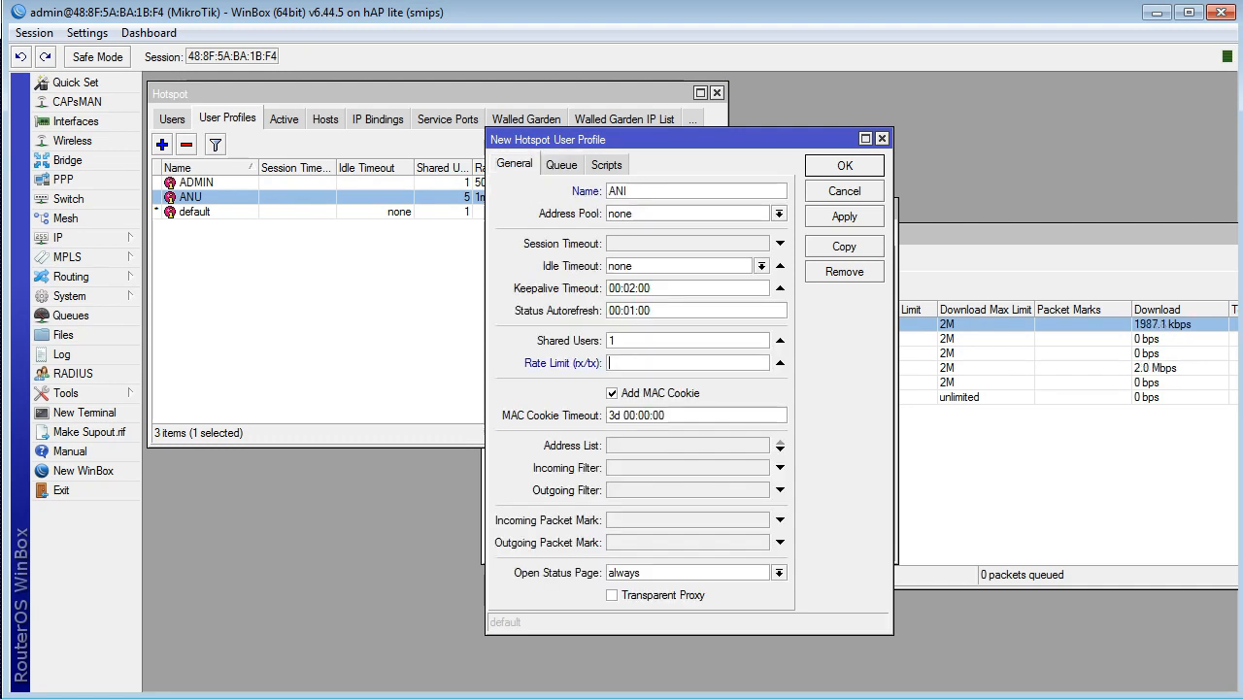
text(1m/1)
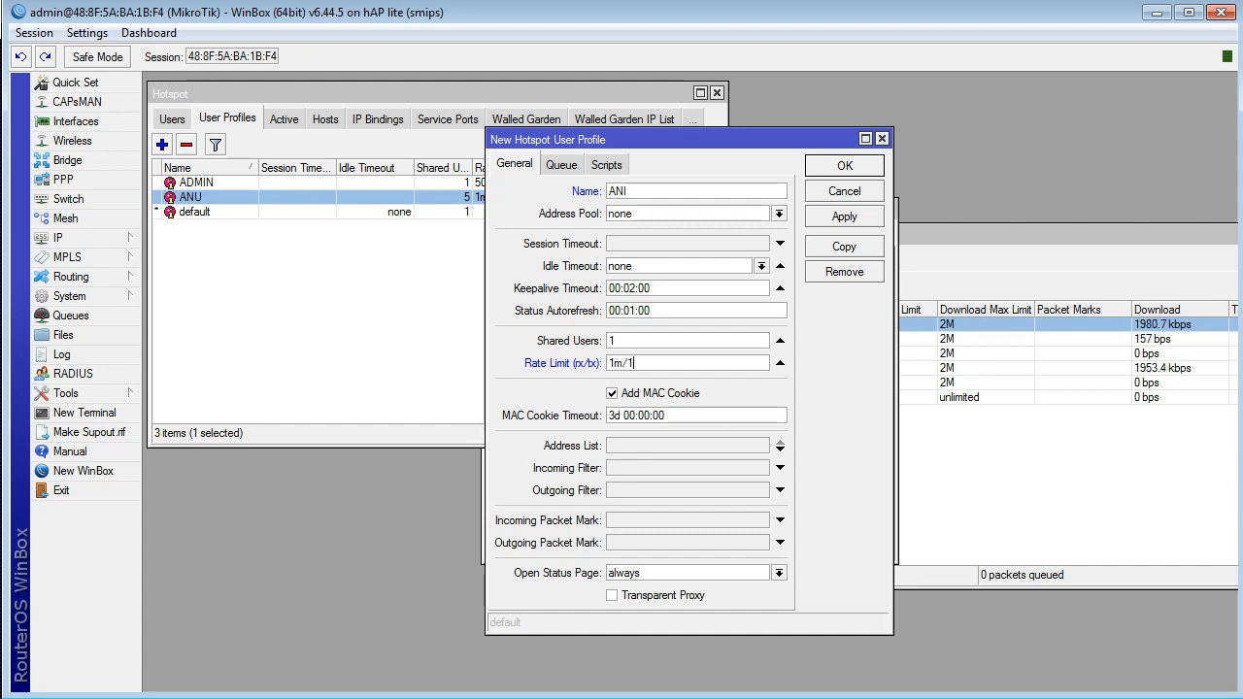
key(BackSpace)
text(2m)
click(779, 214)
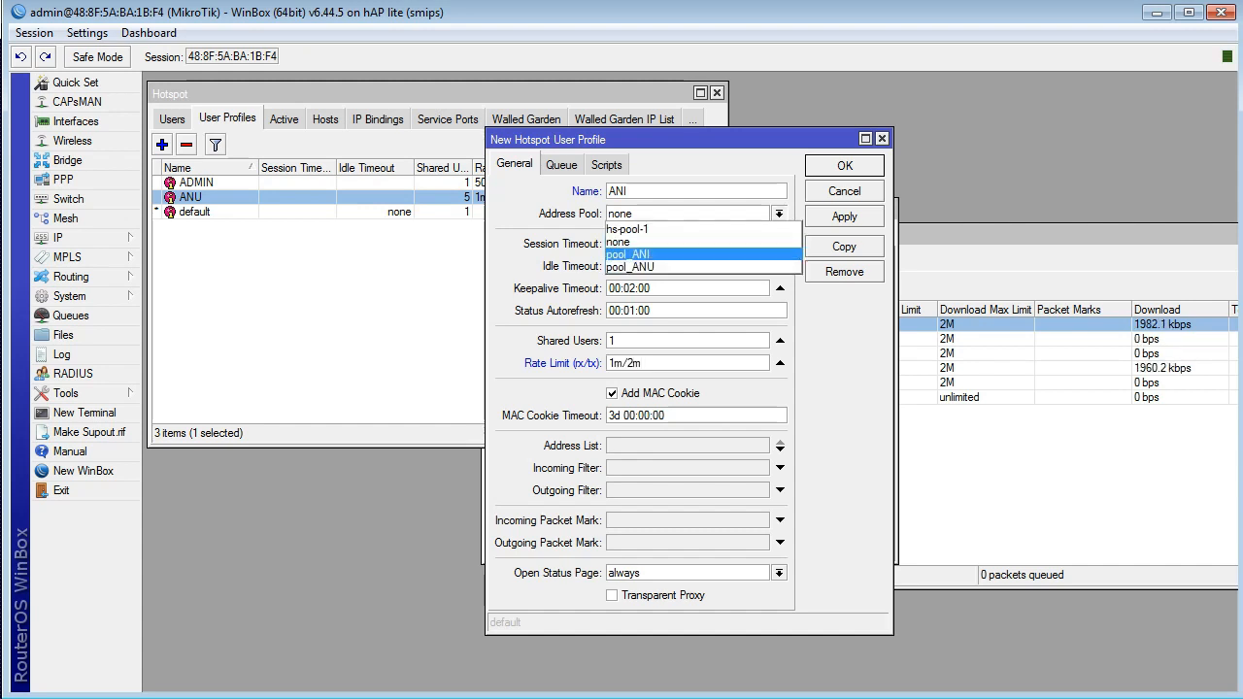
click(670, 256)
Step: Assign ANI as the new profile's parent queue and save the profile
click(561, 165)
click(780, 214)
click(762, 214)
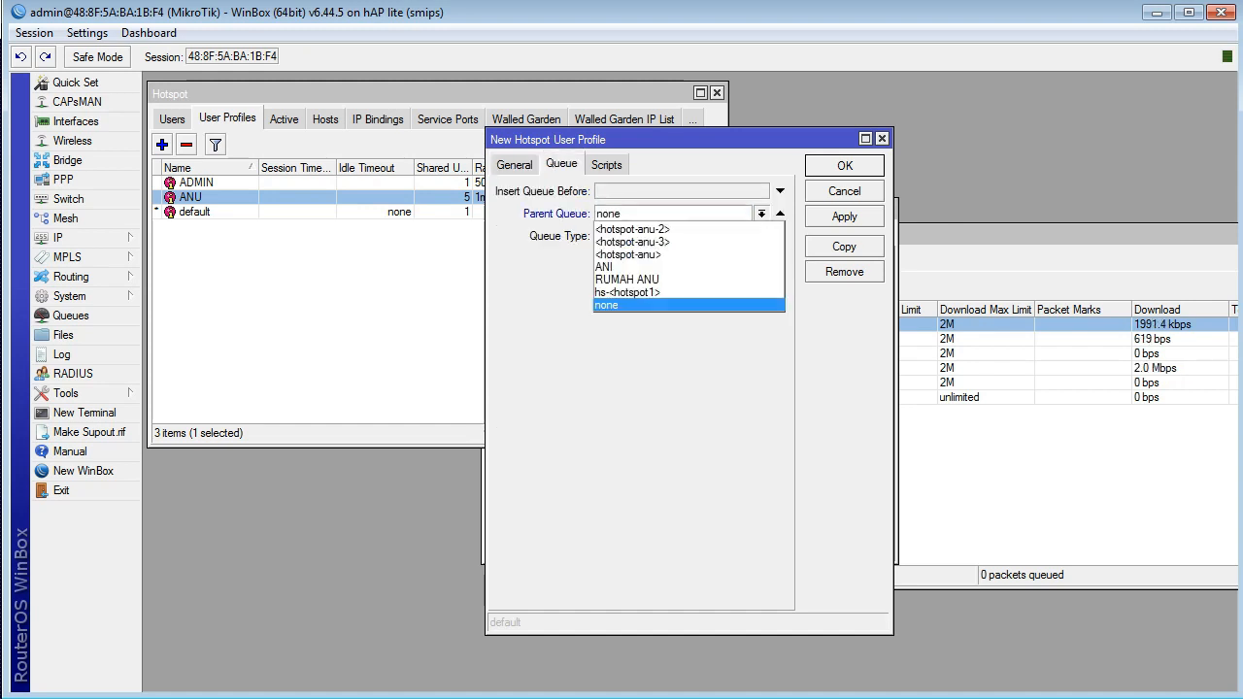
click(670, 267)
click(844, 216)
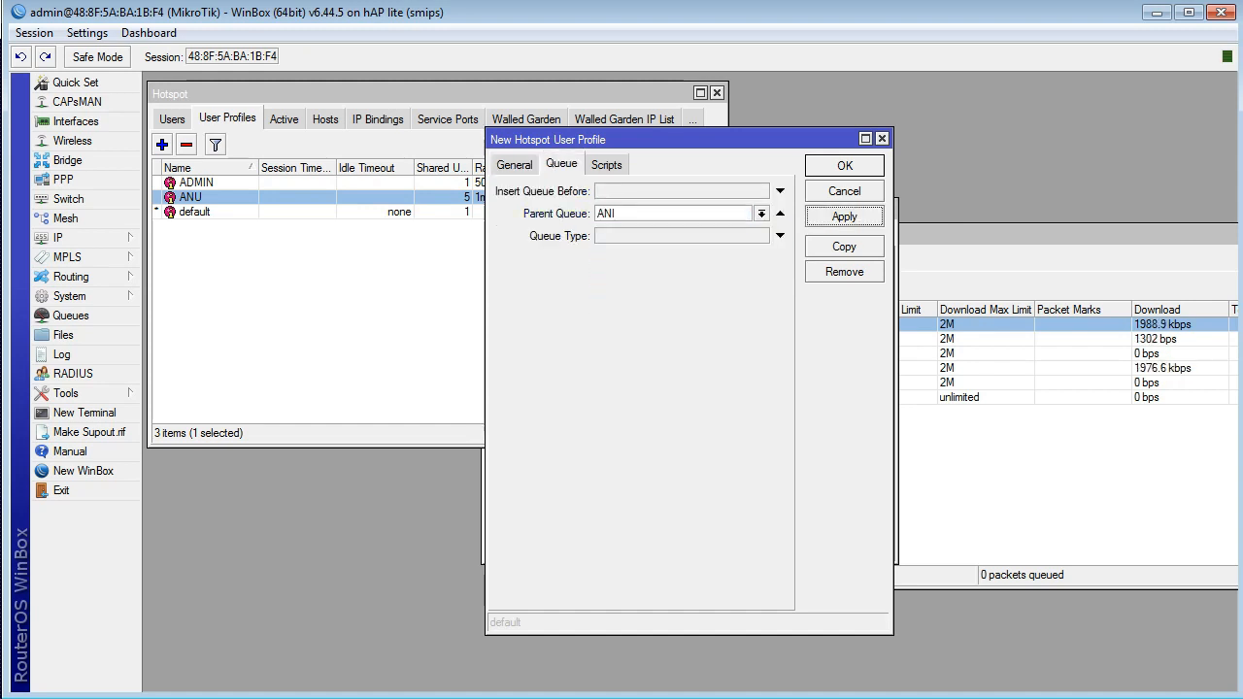
click(844, 166)
Step: Start a new hotspot user named ani, enter the user's password and assign the ANI profile
click(172, 119)
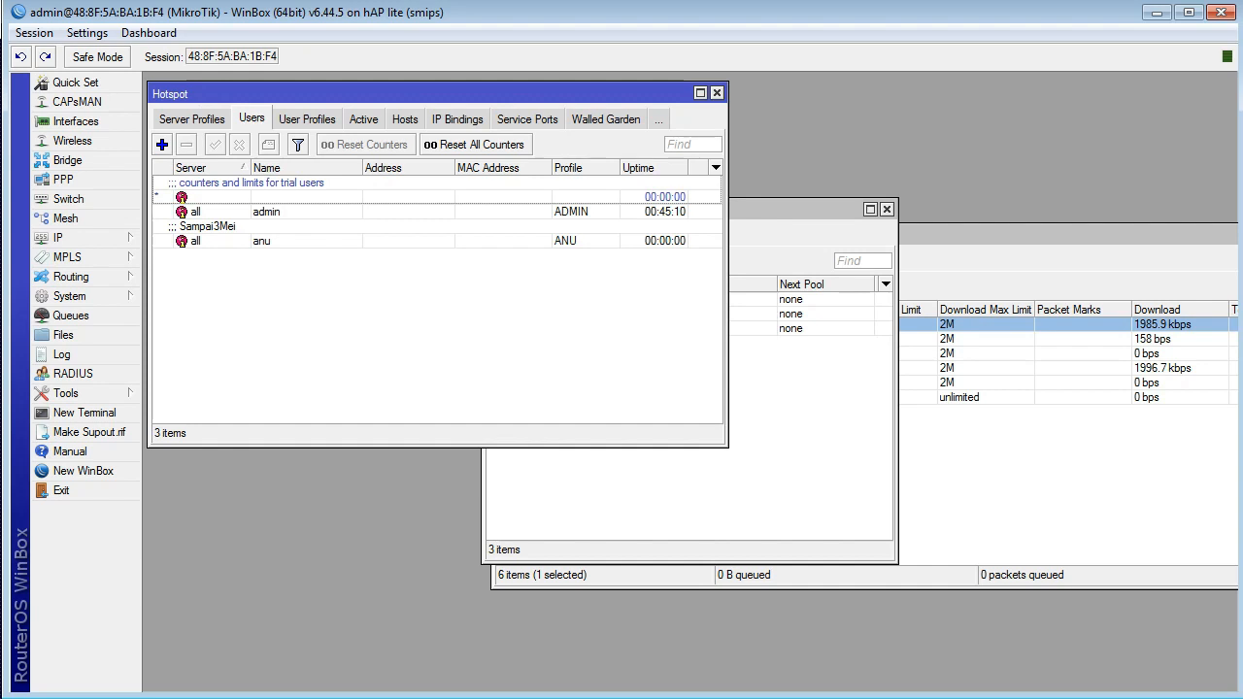
click(162, 144)
key(Tab)
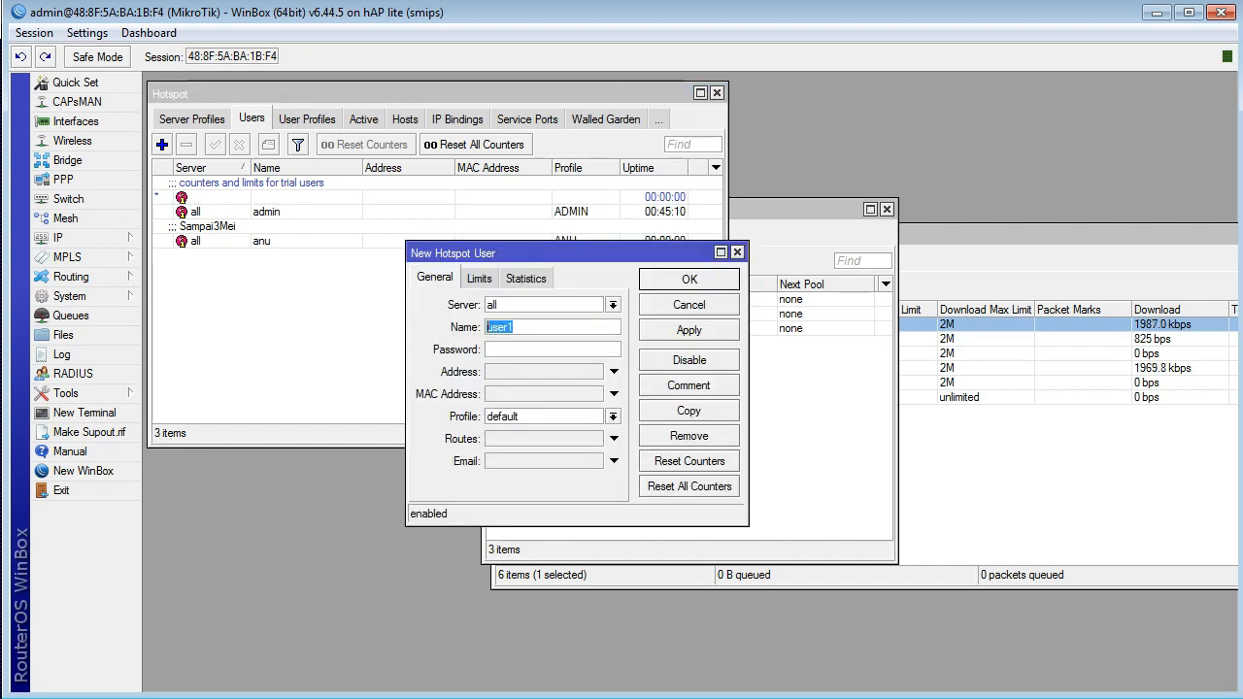
text(ani)
key(Tab)
text(000)
key(Tab)
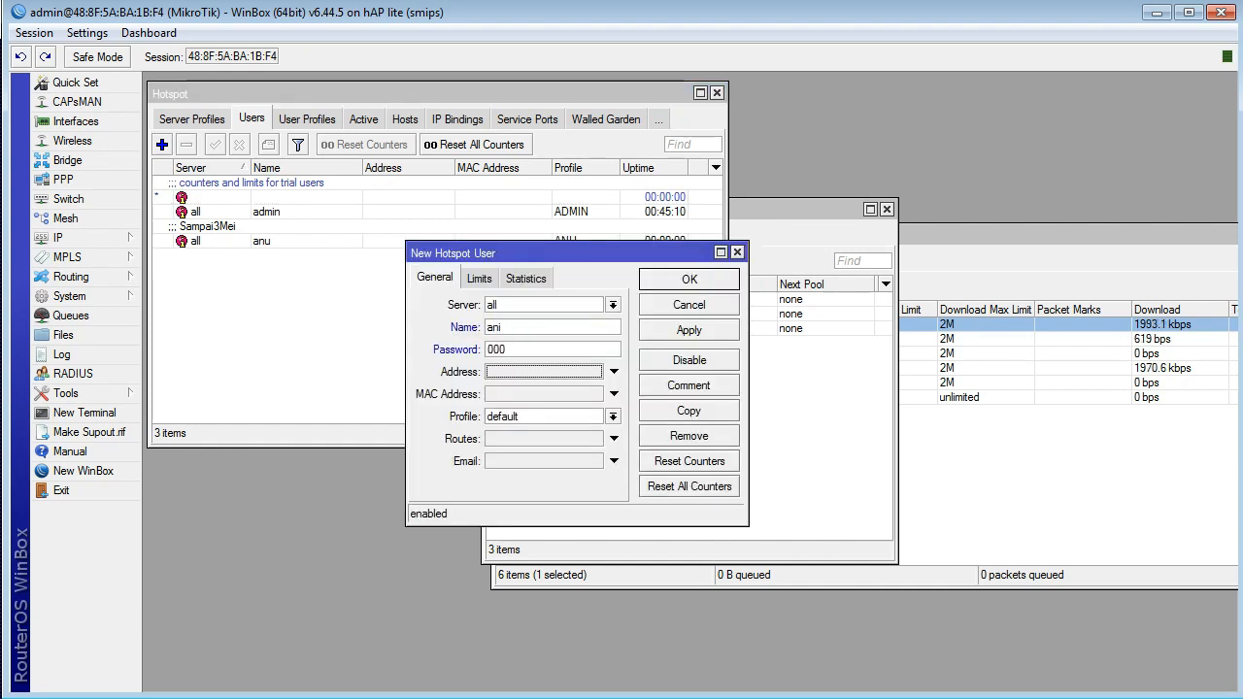
click(612, 416)
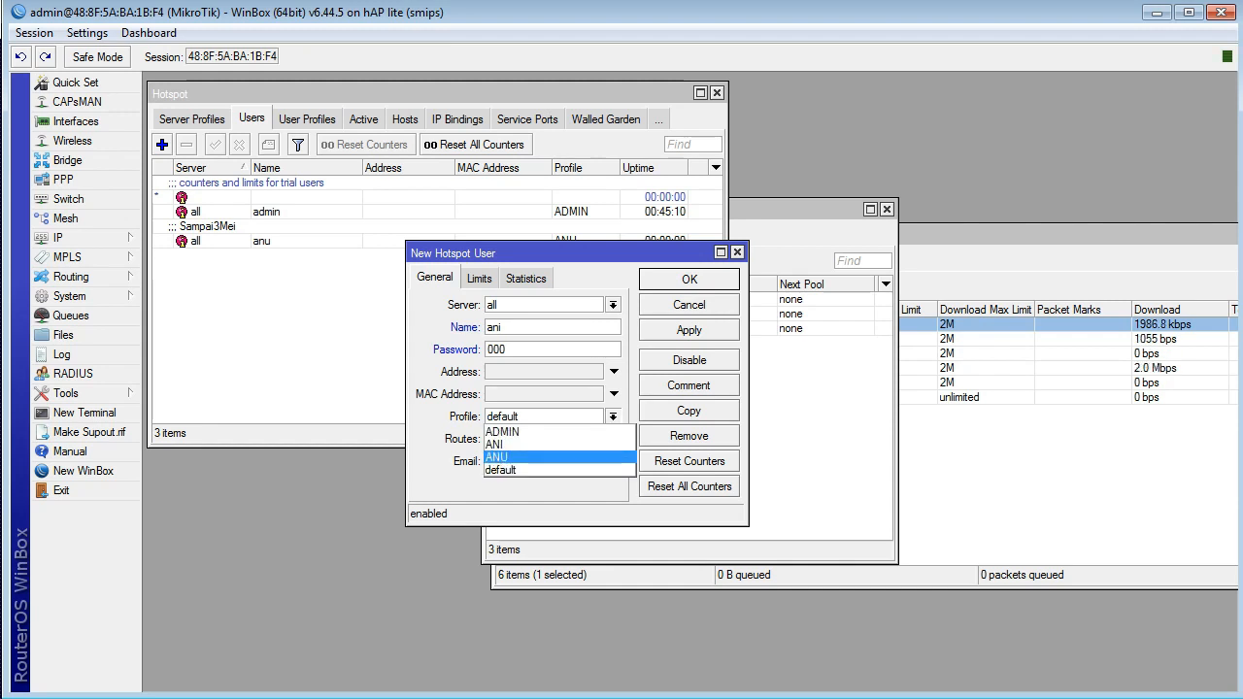
click(544, 445)
Step: Add the comment "Sampai Mati" to the new hotspot user and save the user
click(688, 385)
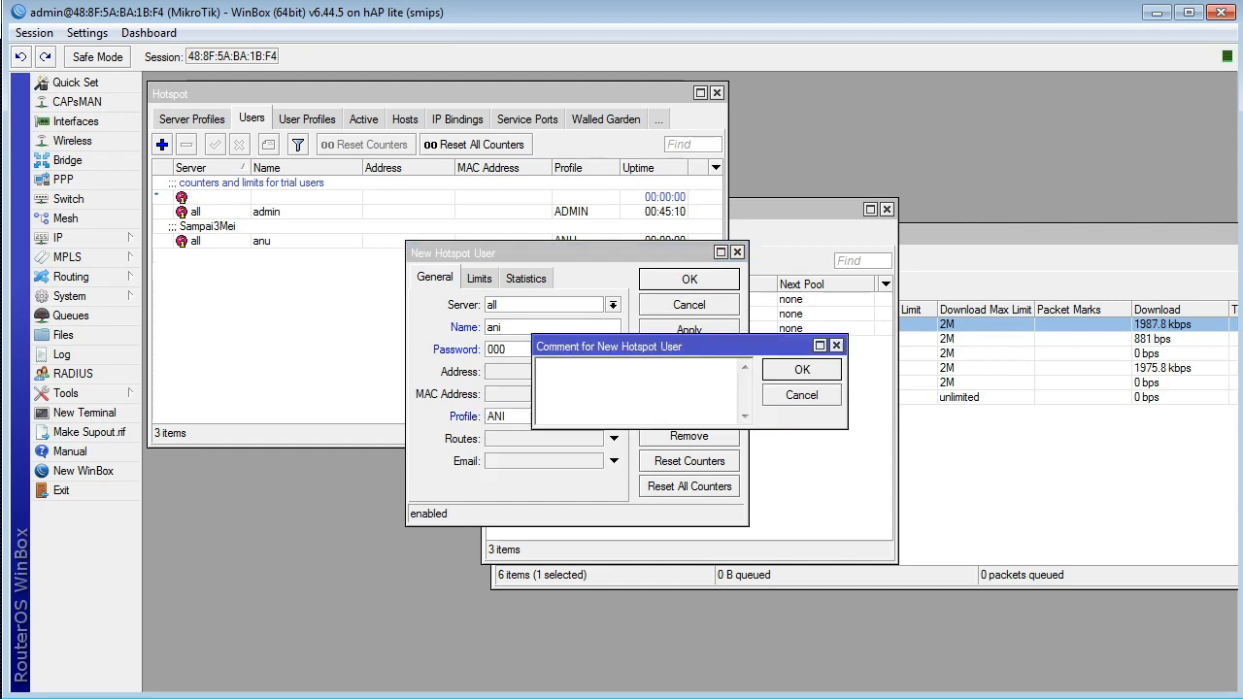
text(Sampai Ma)
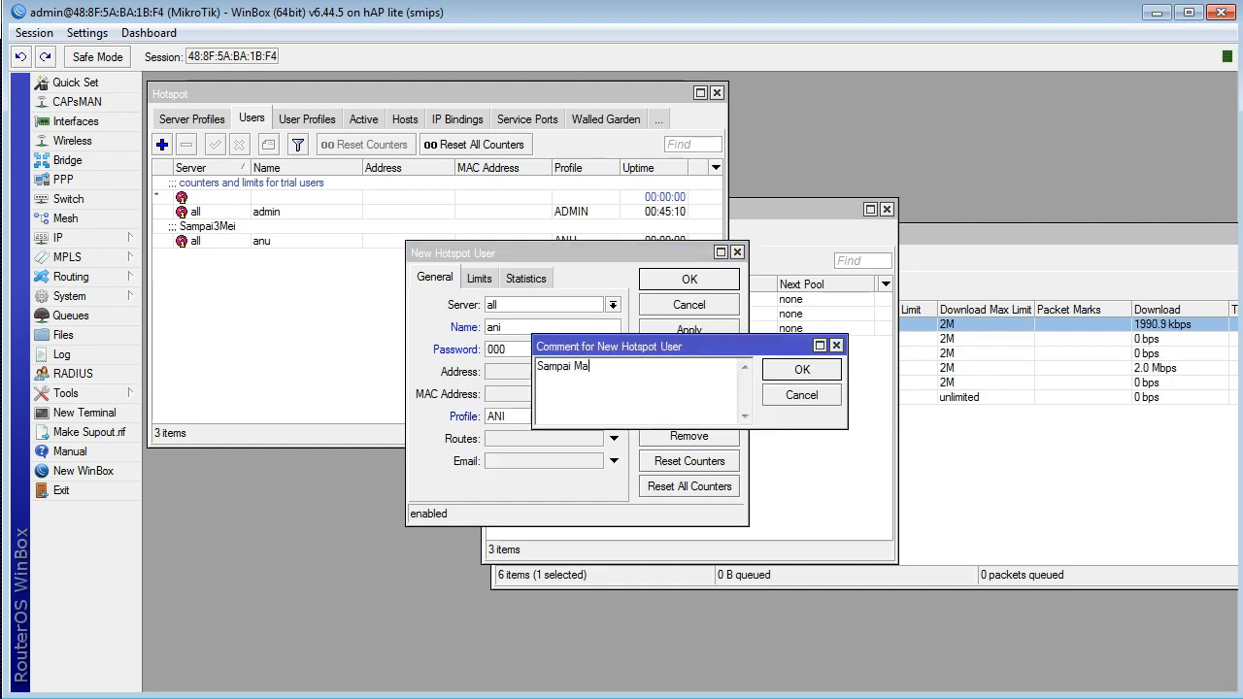
text(ti)
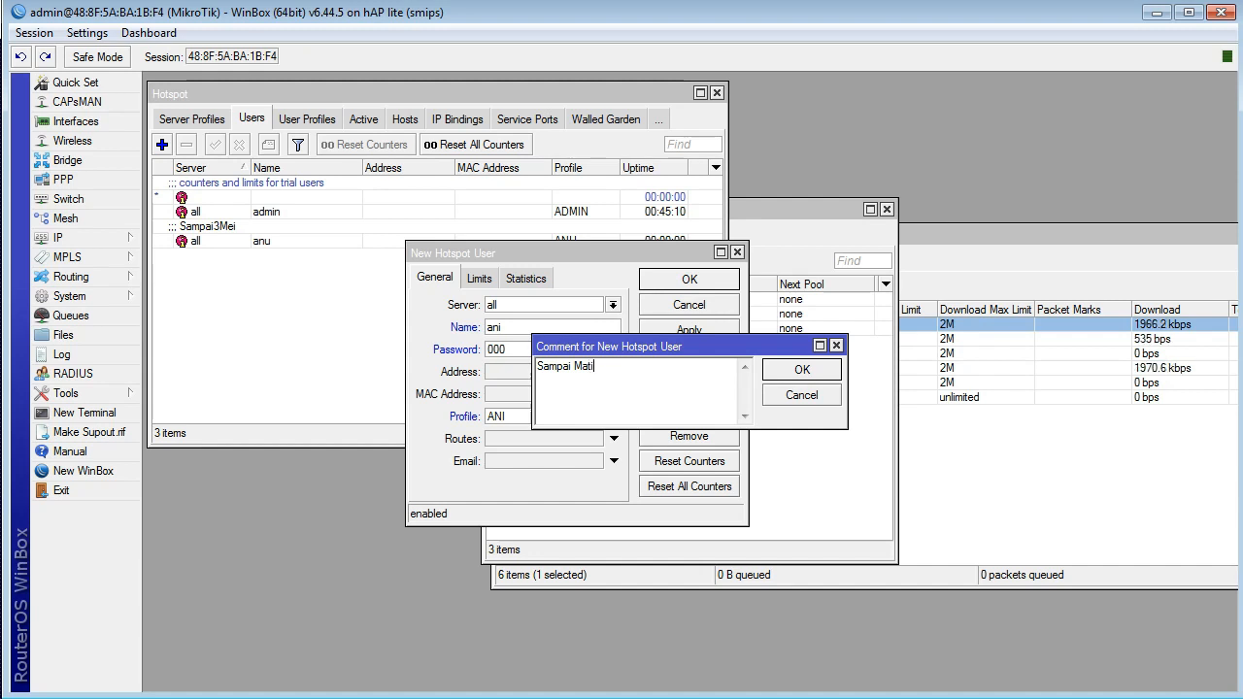
click(801, 370)
click(689, 279)
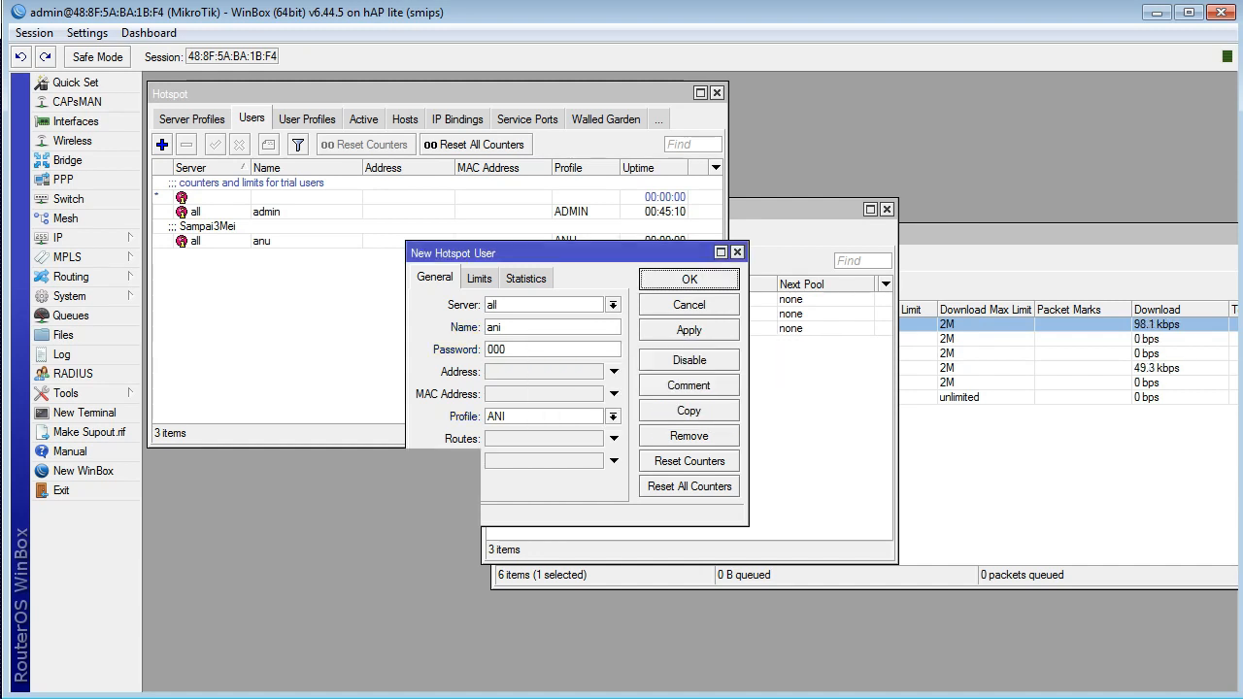
Step: Close the Hotspot window, move the IP Pool window aside and bring the Queue List to the front
click(716, 92)
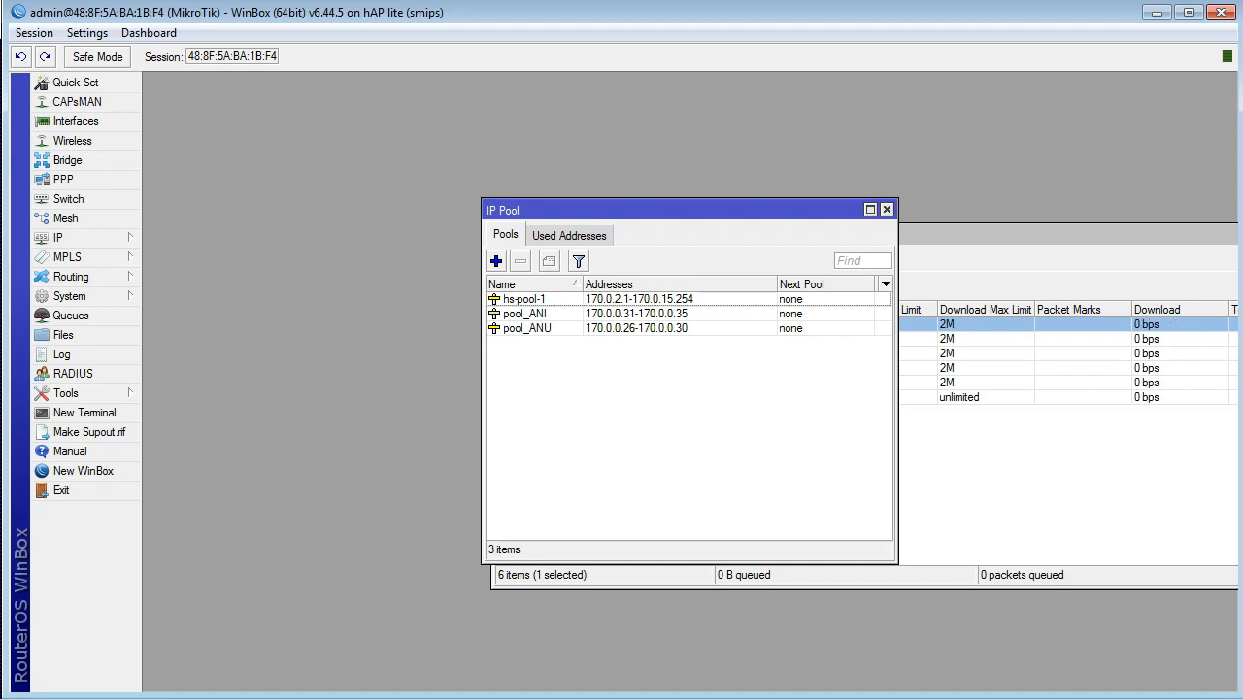
drag(680, 210, 411, 123)
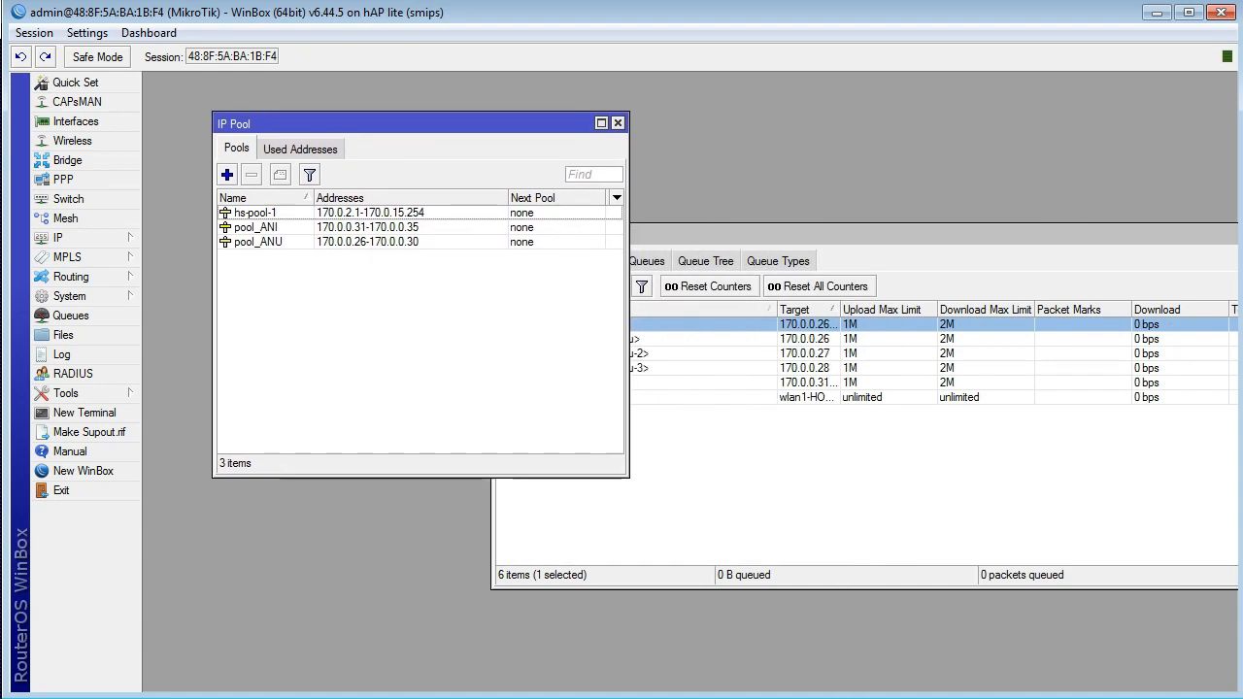
click(738, 468)
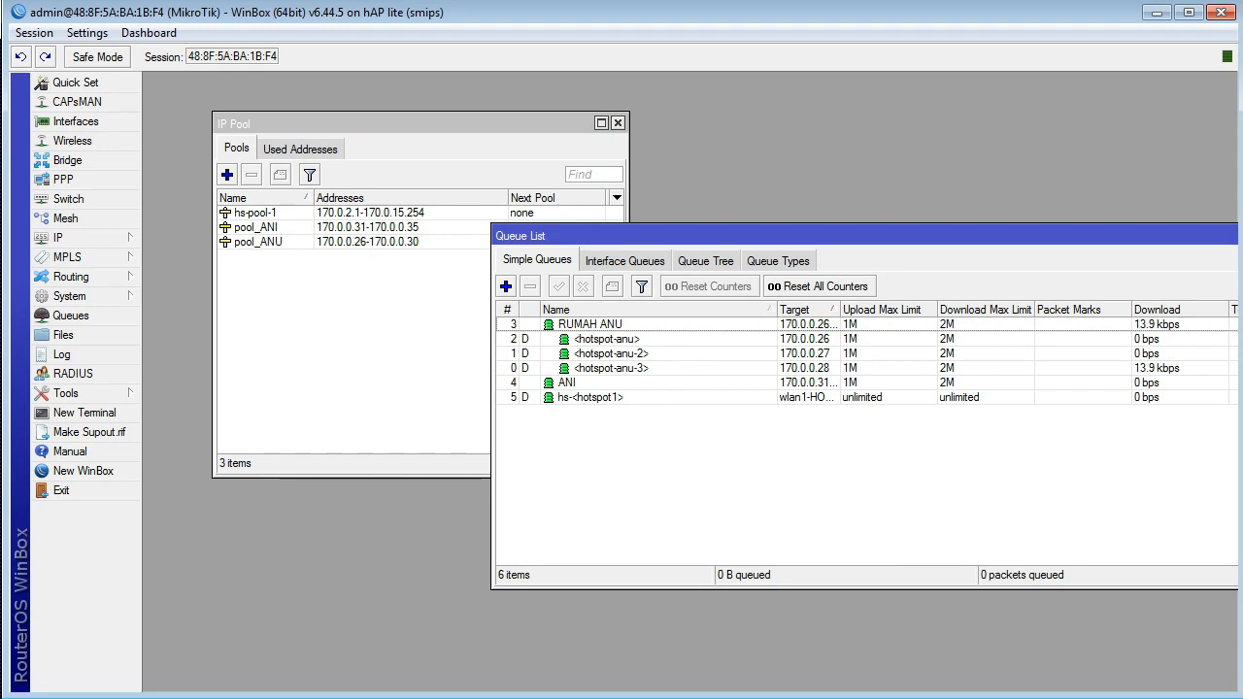